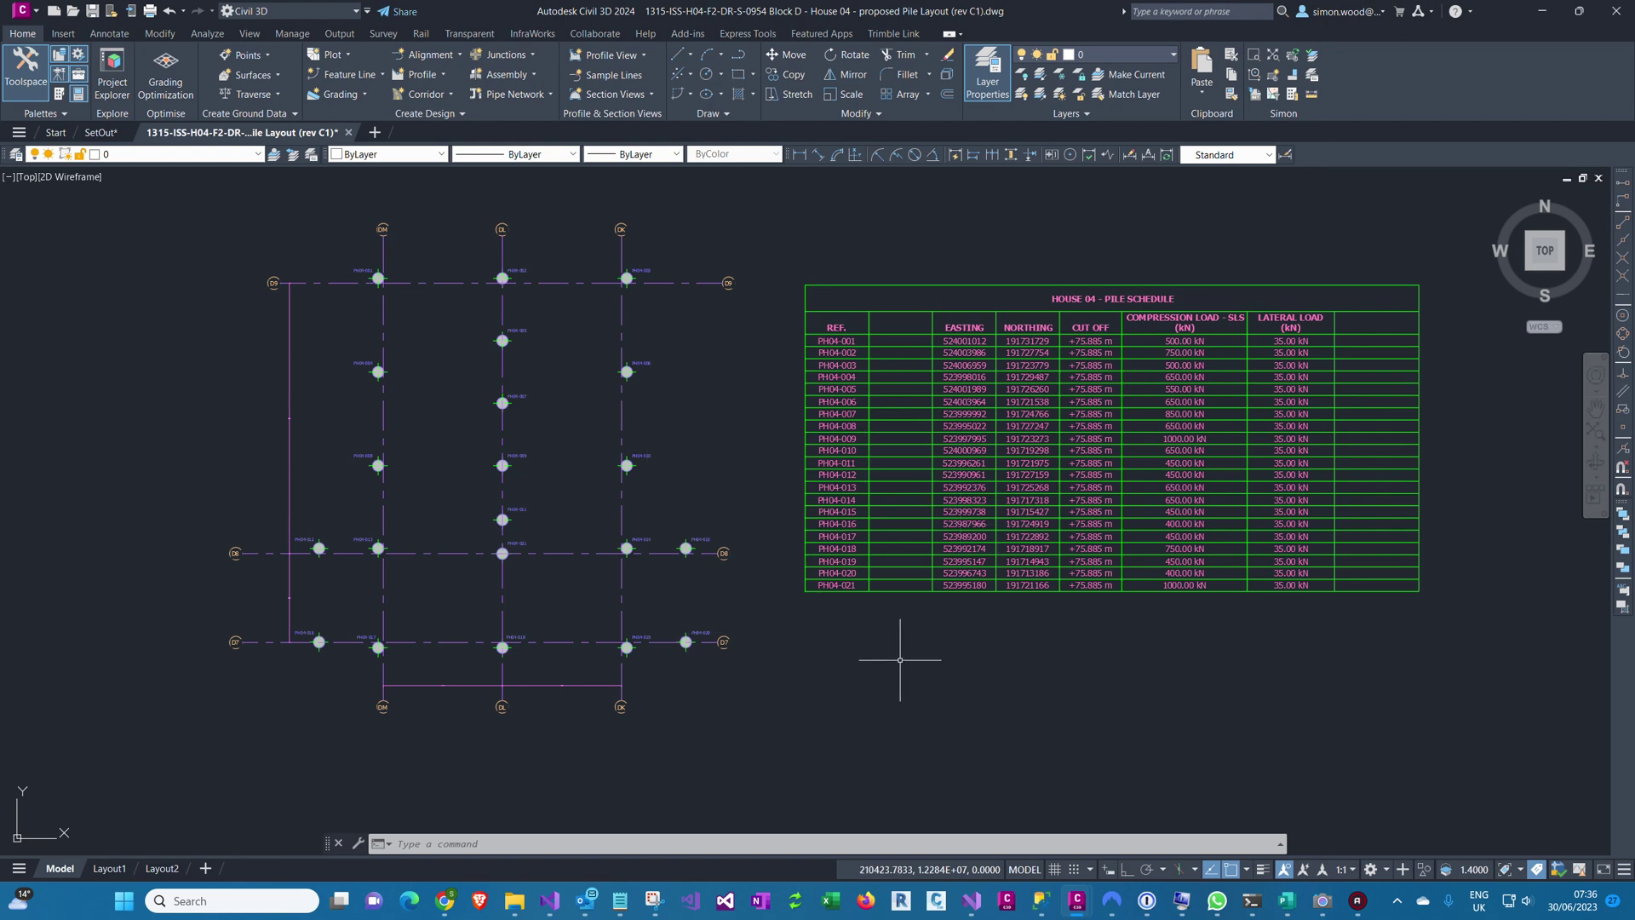
Use NETLOAD to load the AutocadDataScan.dll assembly into Civil 3D
click(575, 847)
text(netload)
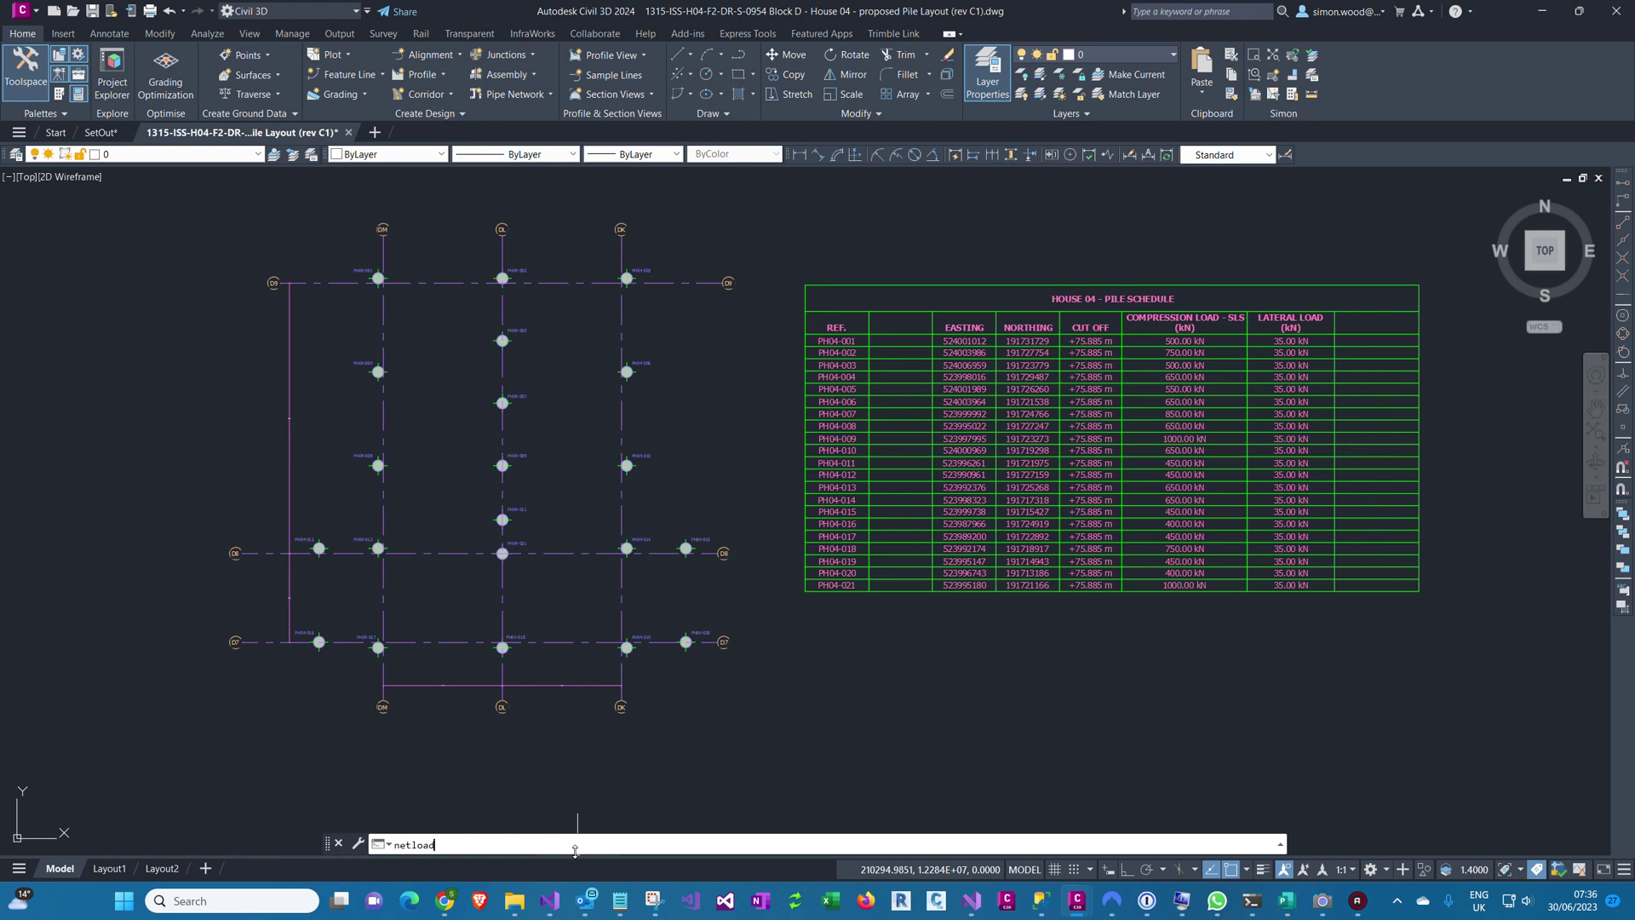
key(Return)
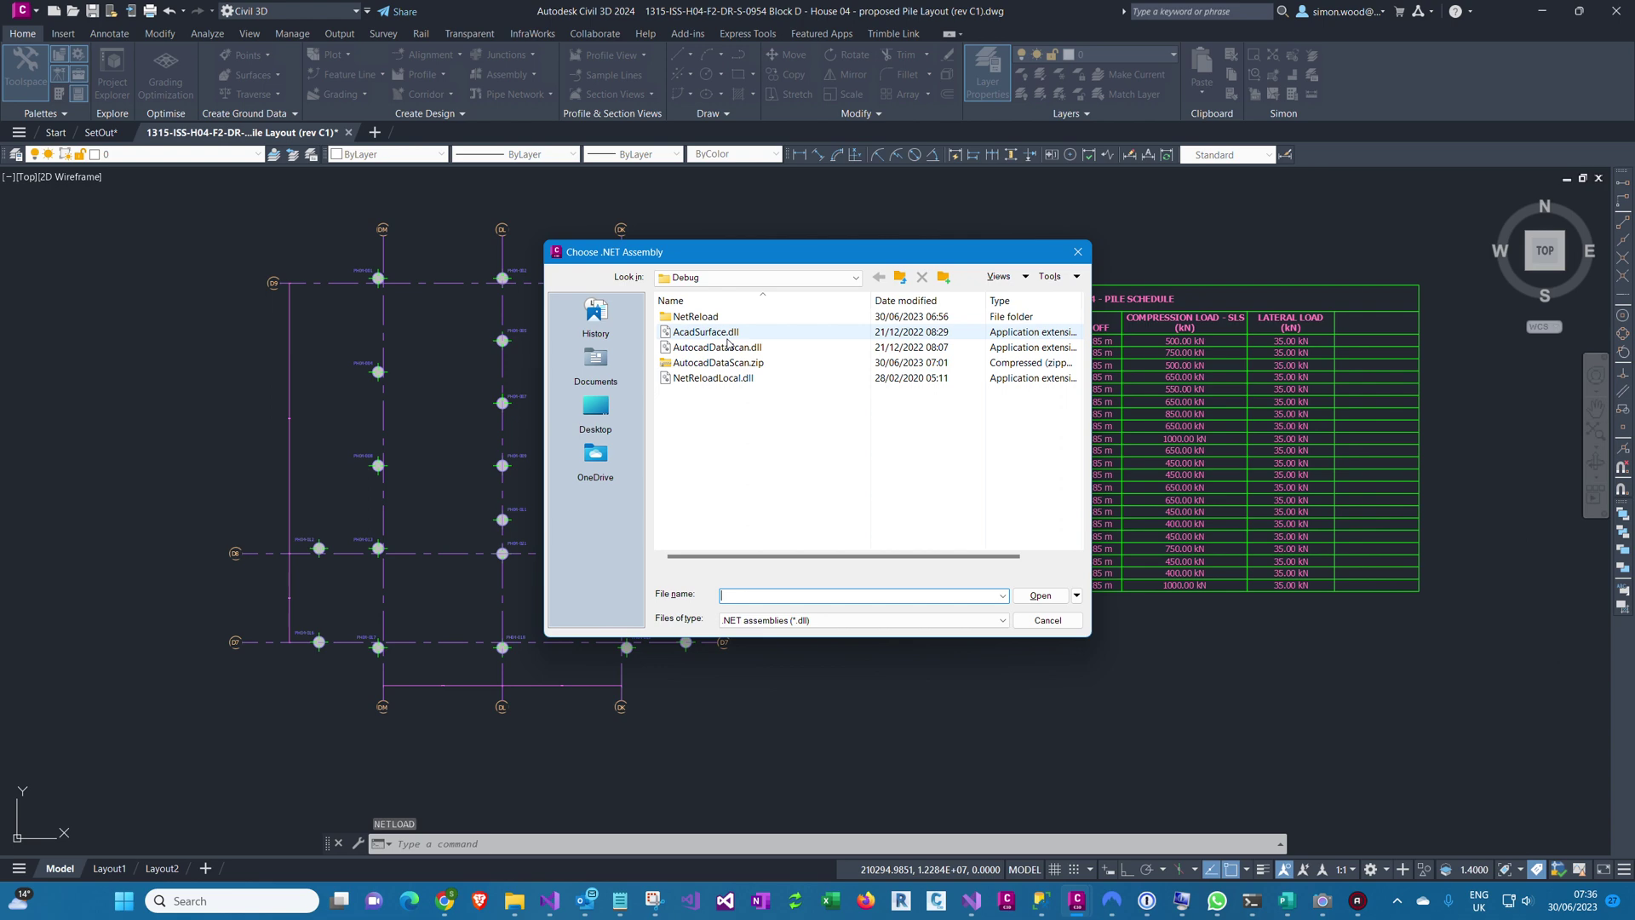
double_click(725, 352)
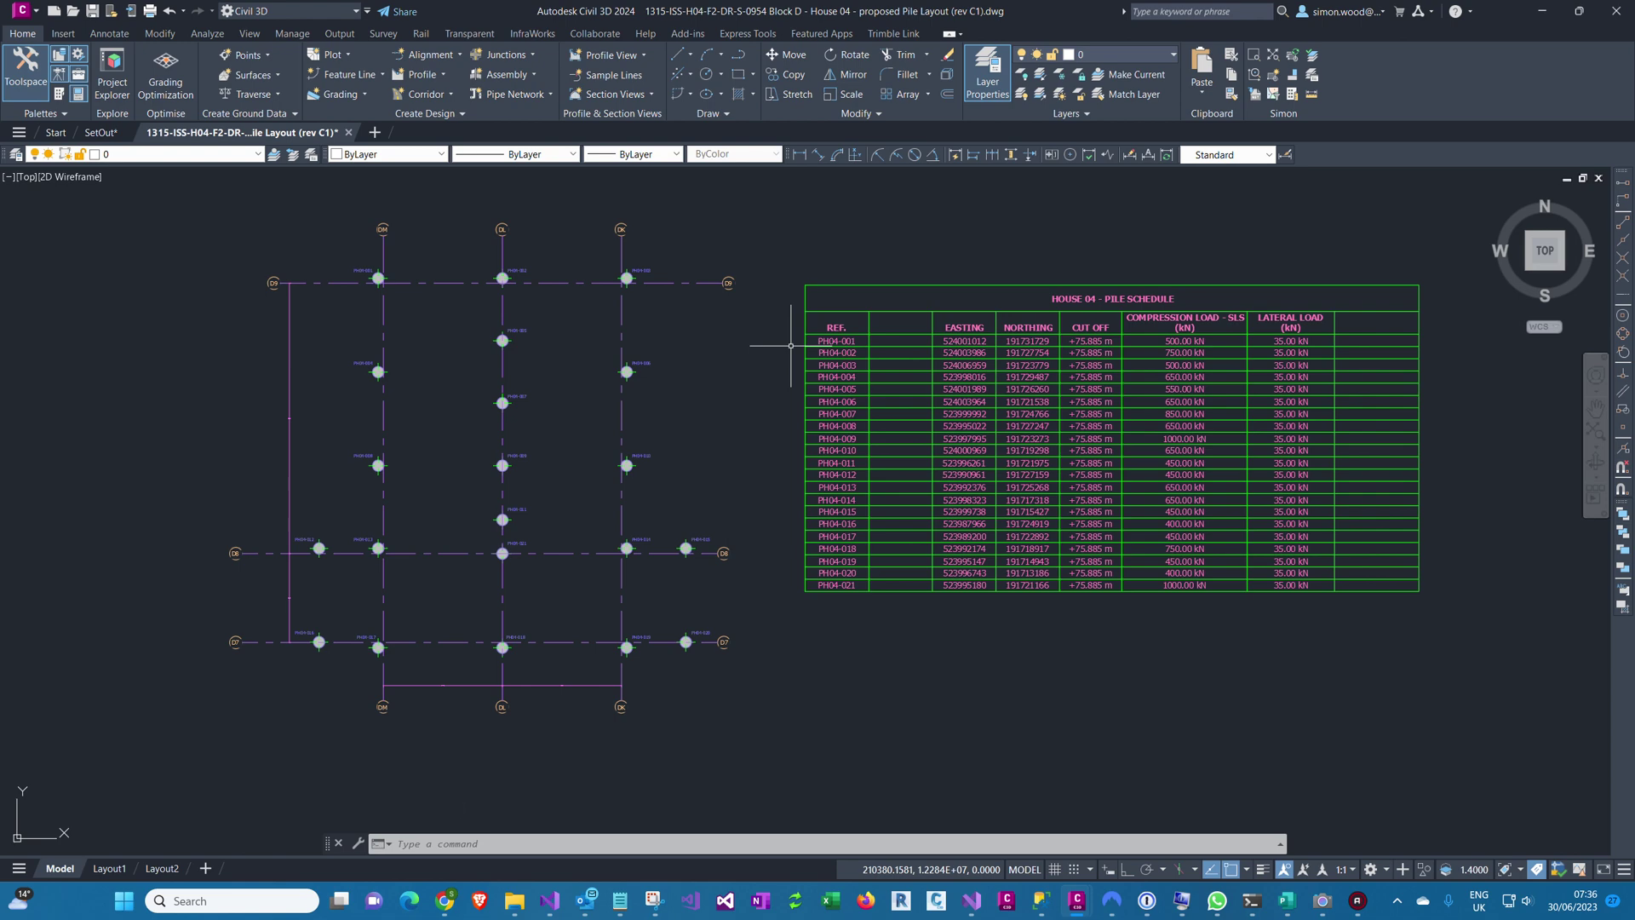
Open the AcadWinText extraction window with FR and set Data columns to 6
text(frm)
key(Return)
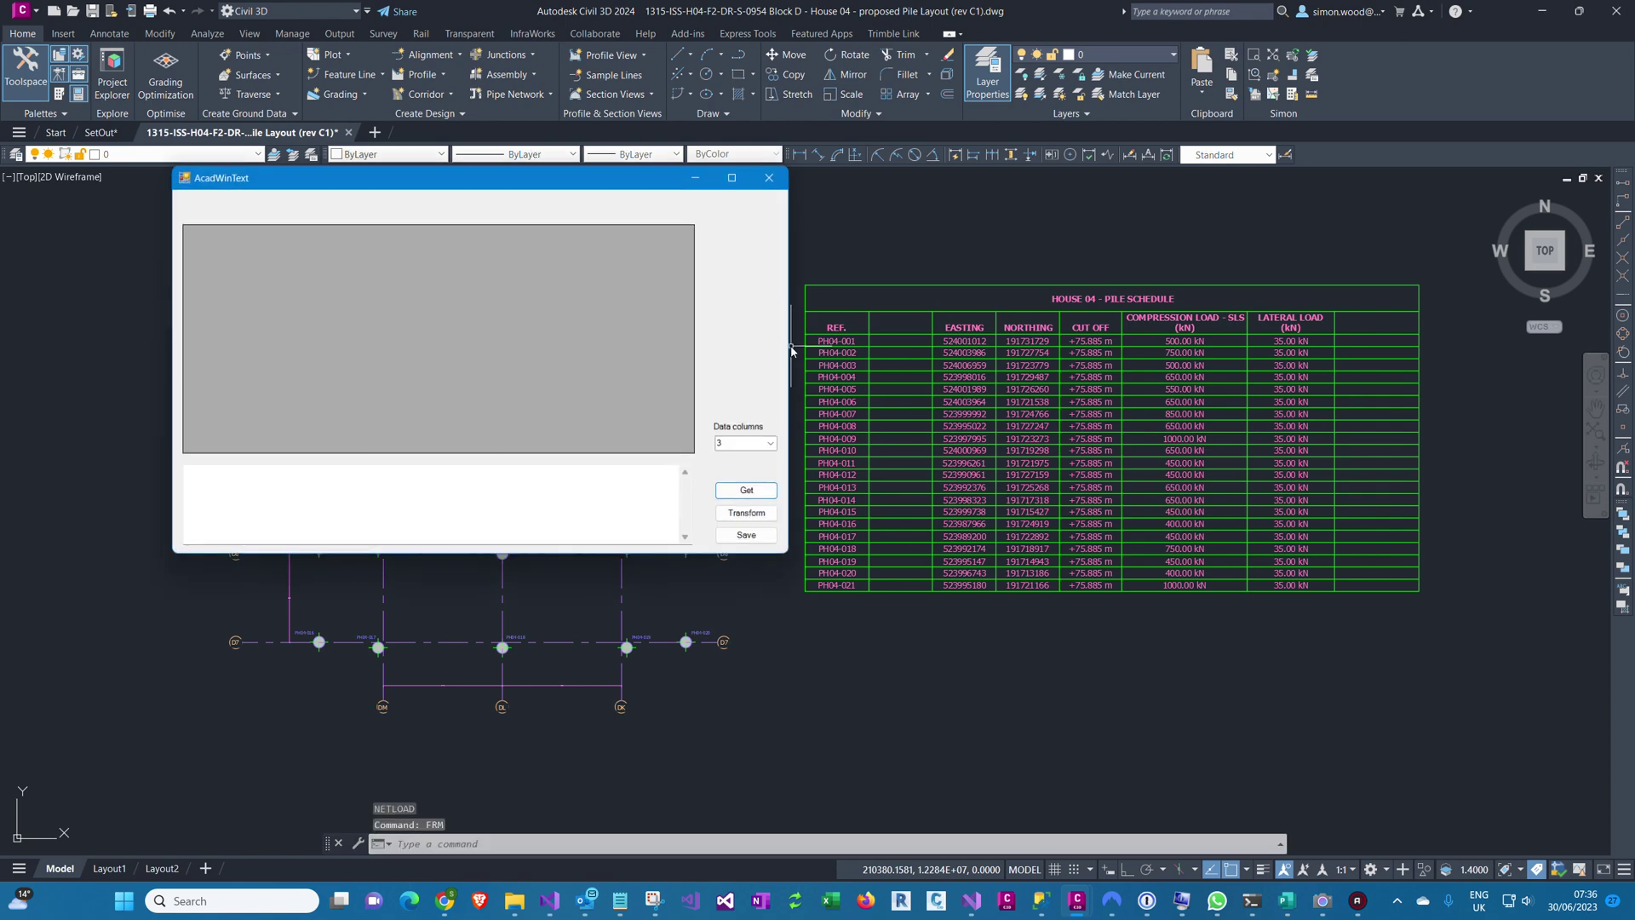
drag(556, 176, 545, 232)
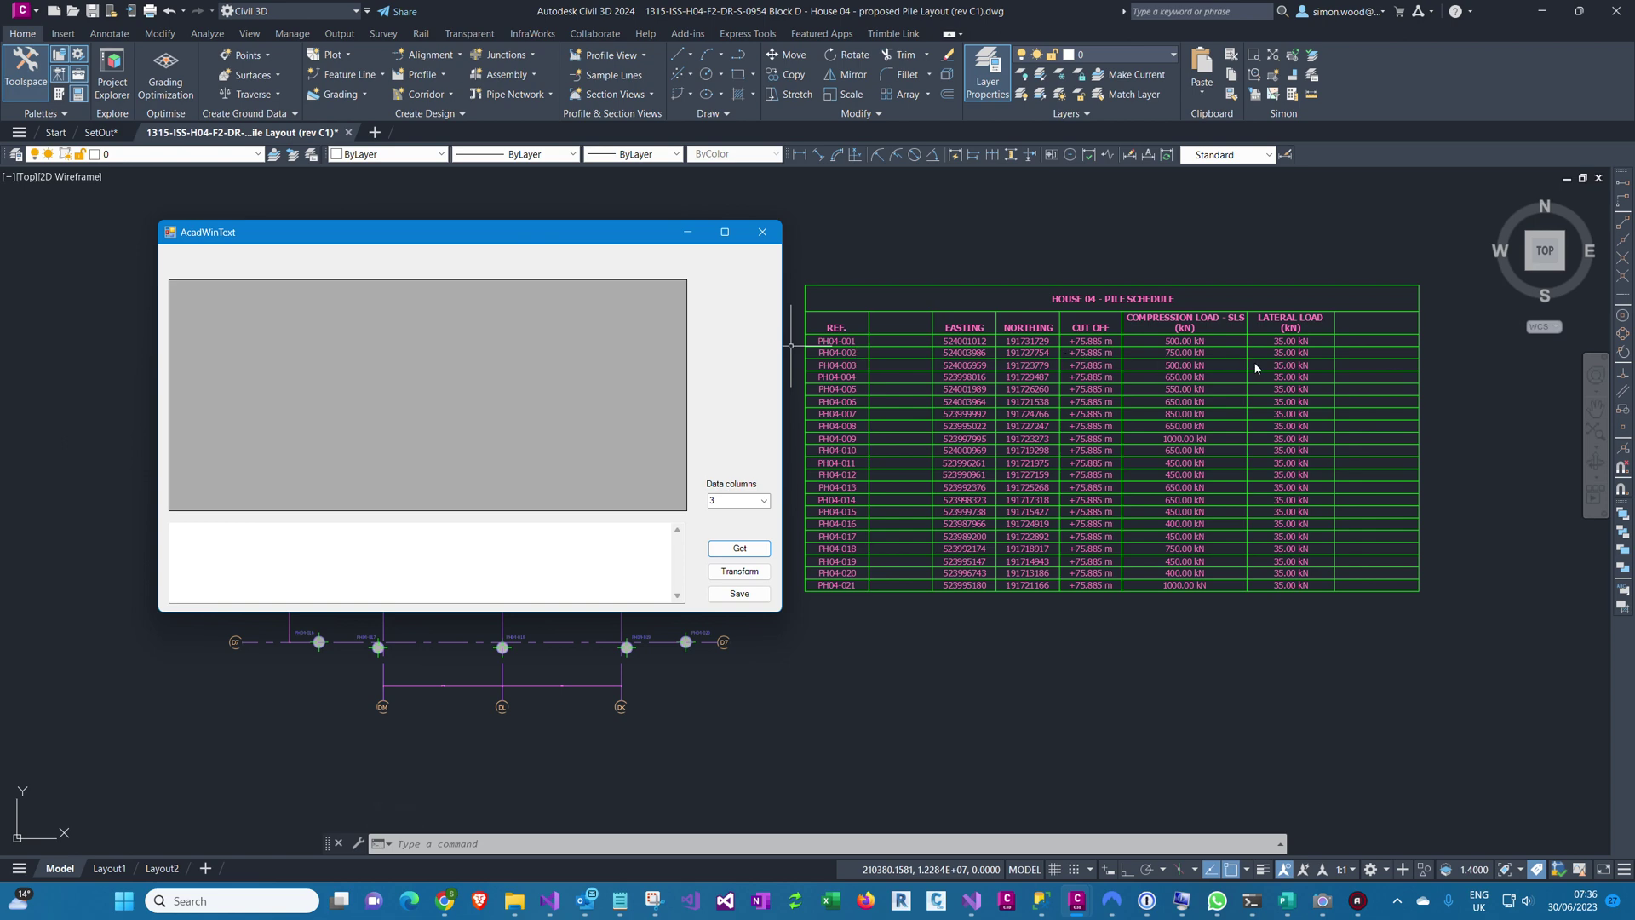
click(770, 502)
click(751, 565)
Capture the text of the whole House 04 pile schedule table into the grid
click(726, 555)
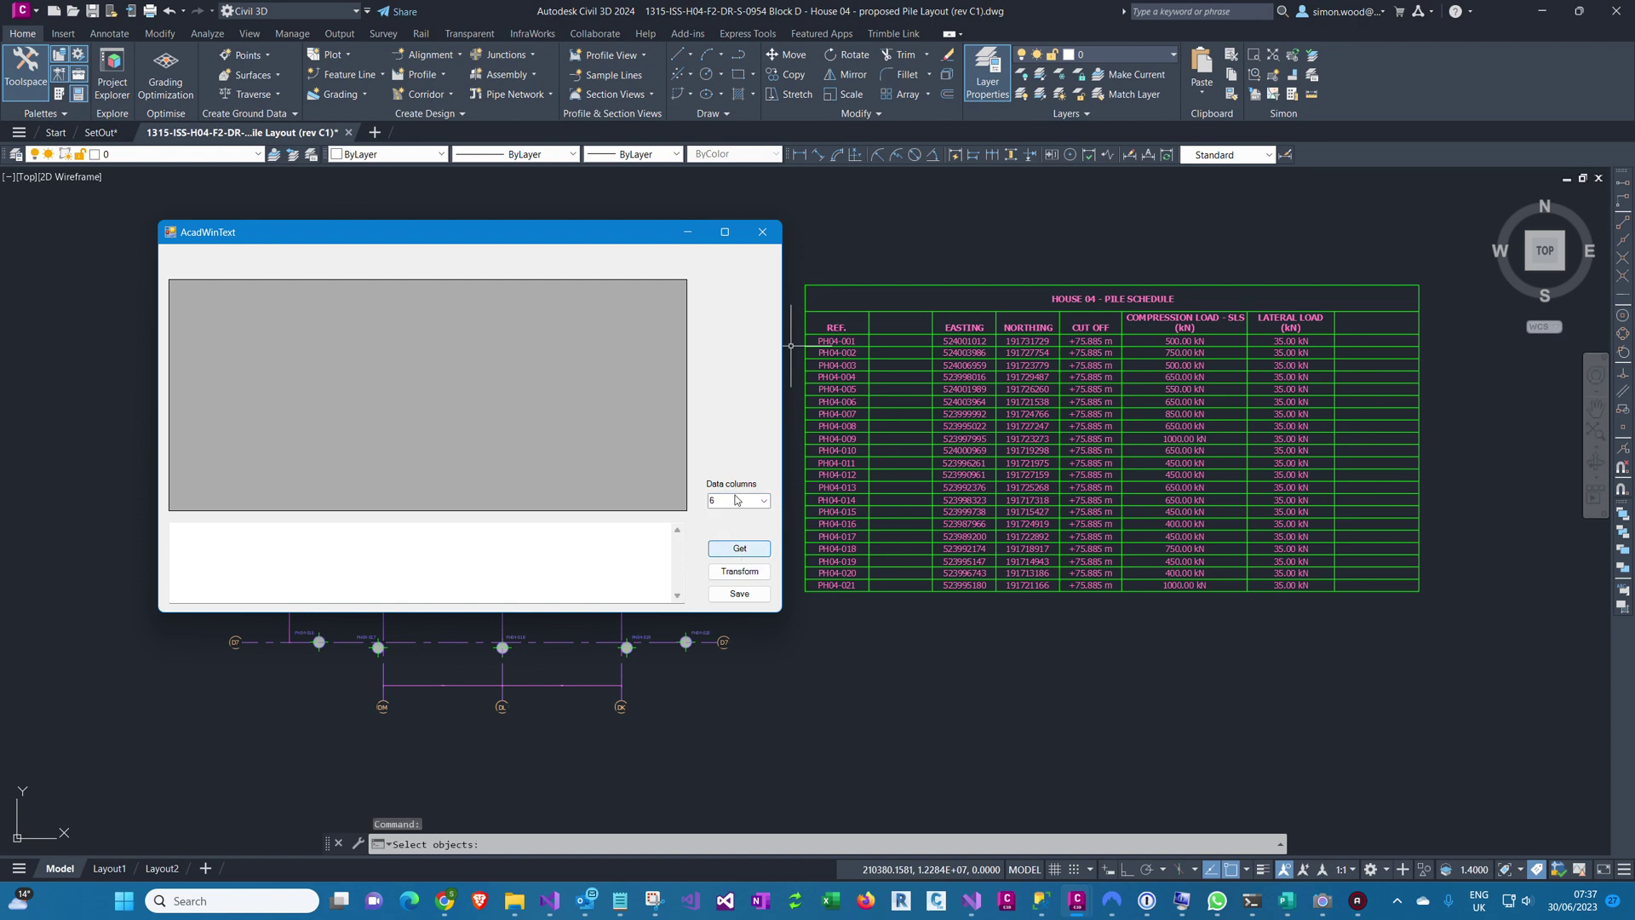
click(782, 630)
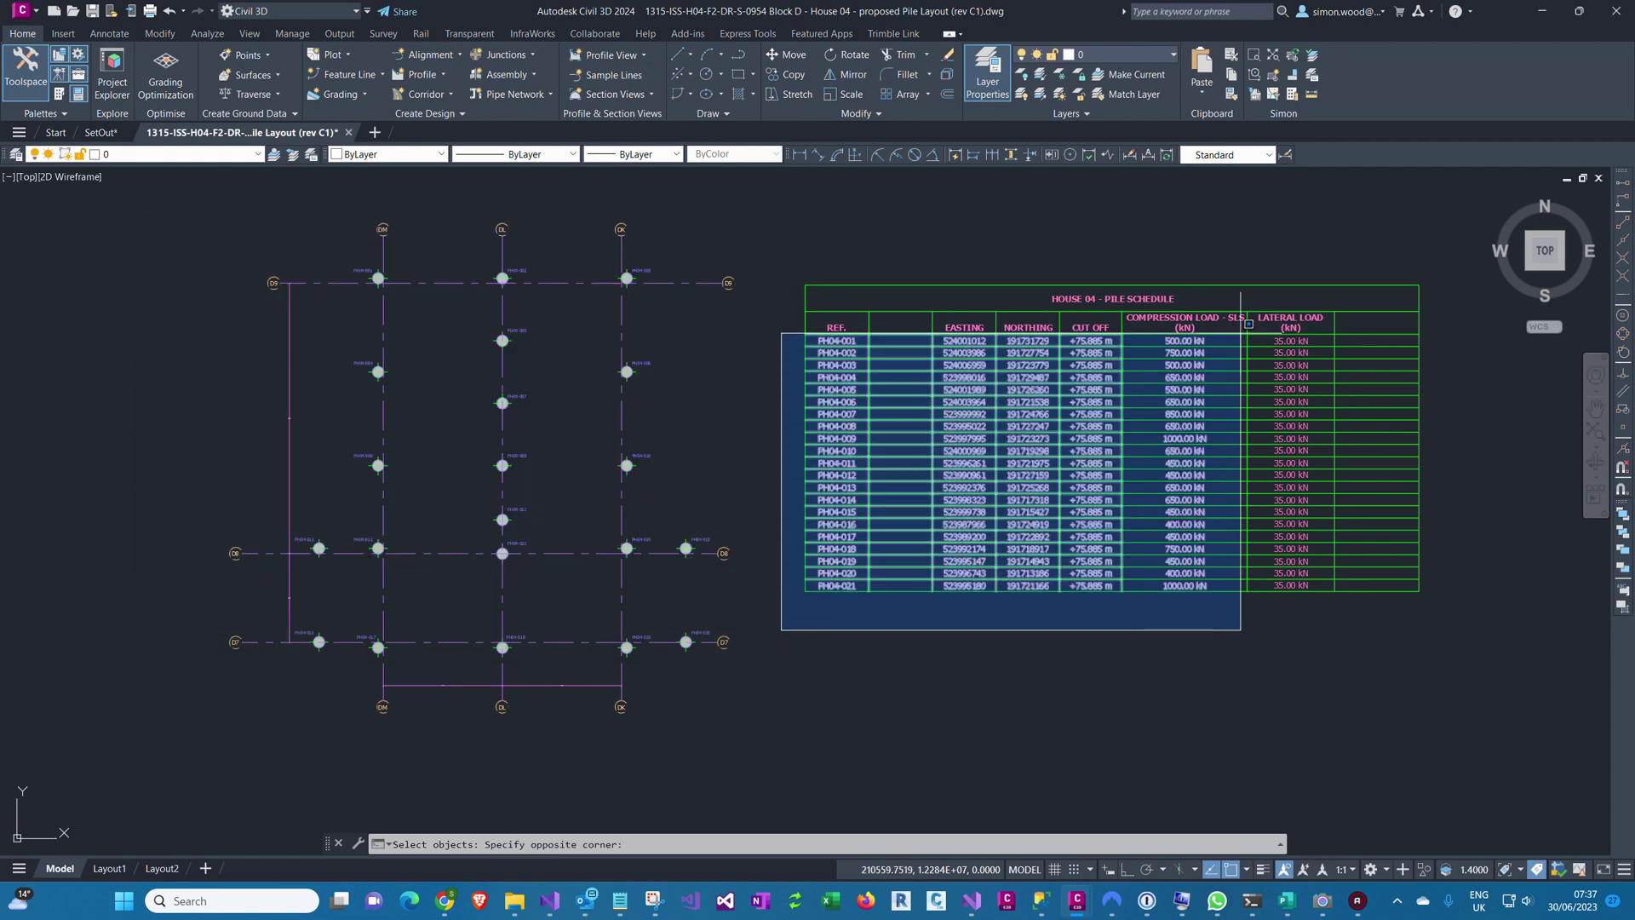
click(1402, 320)
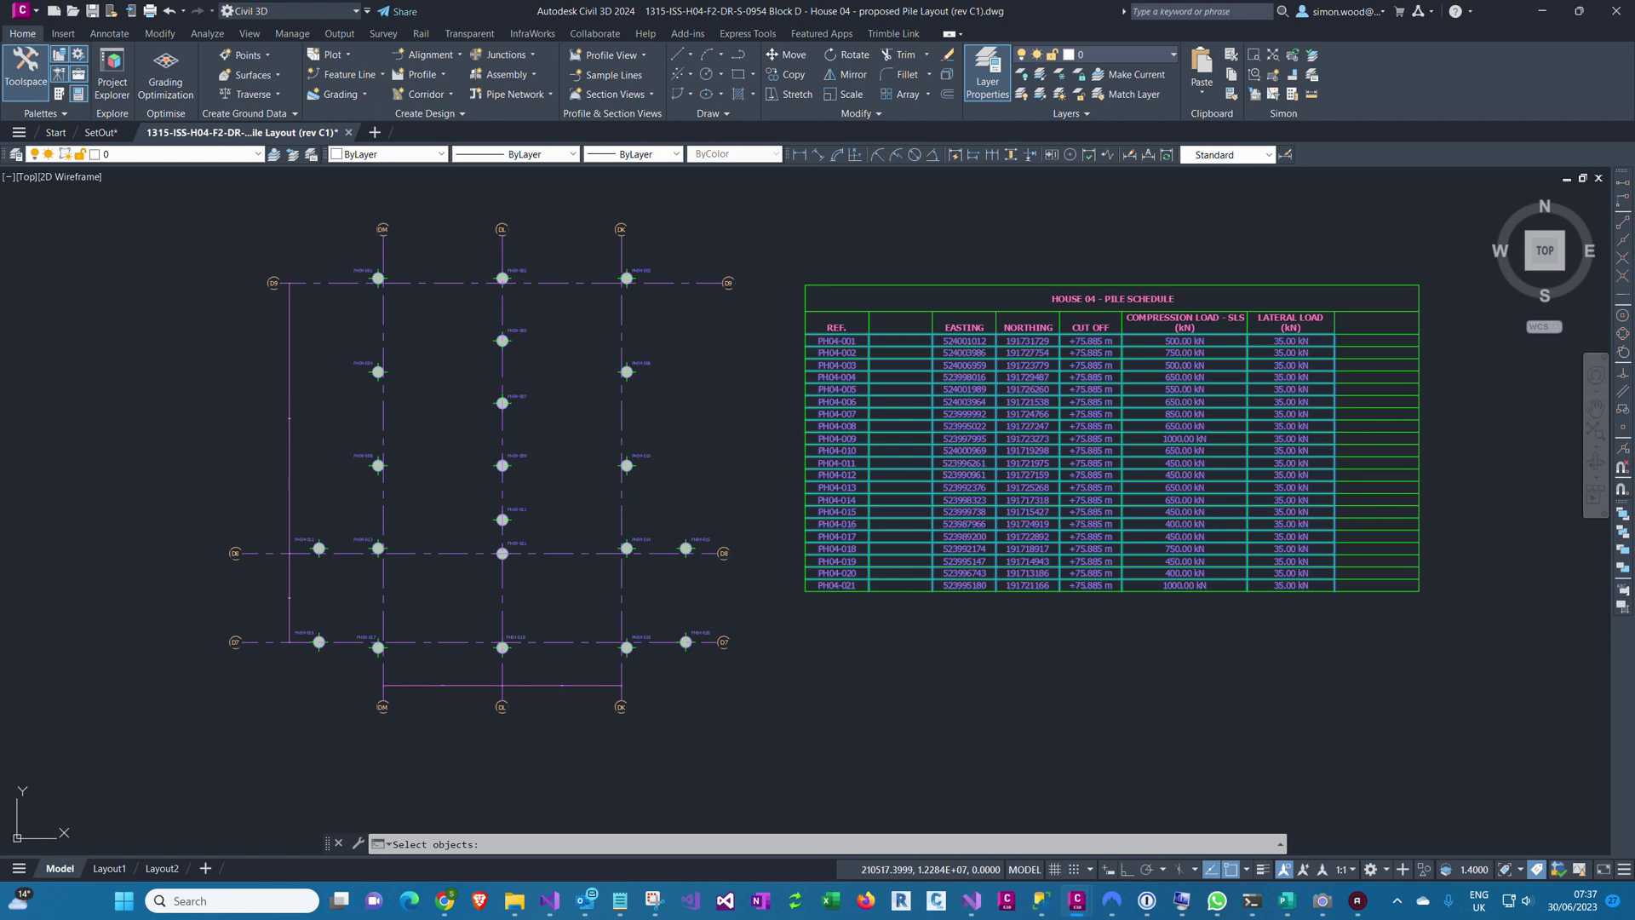
key(Return)
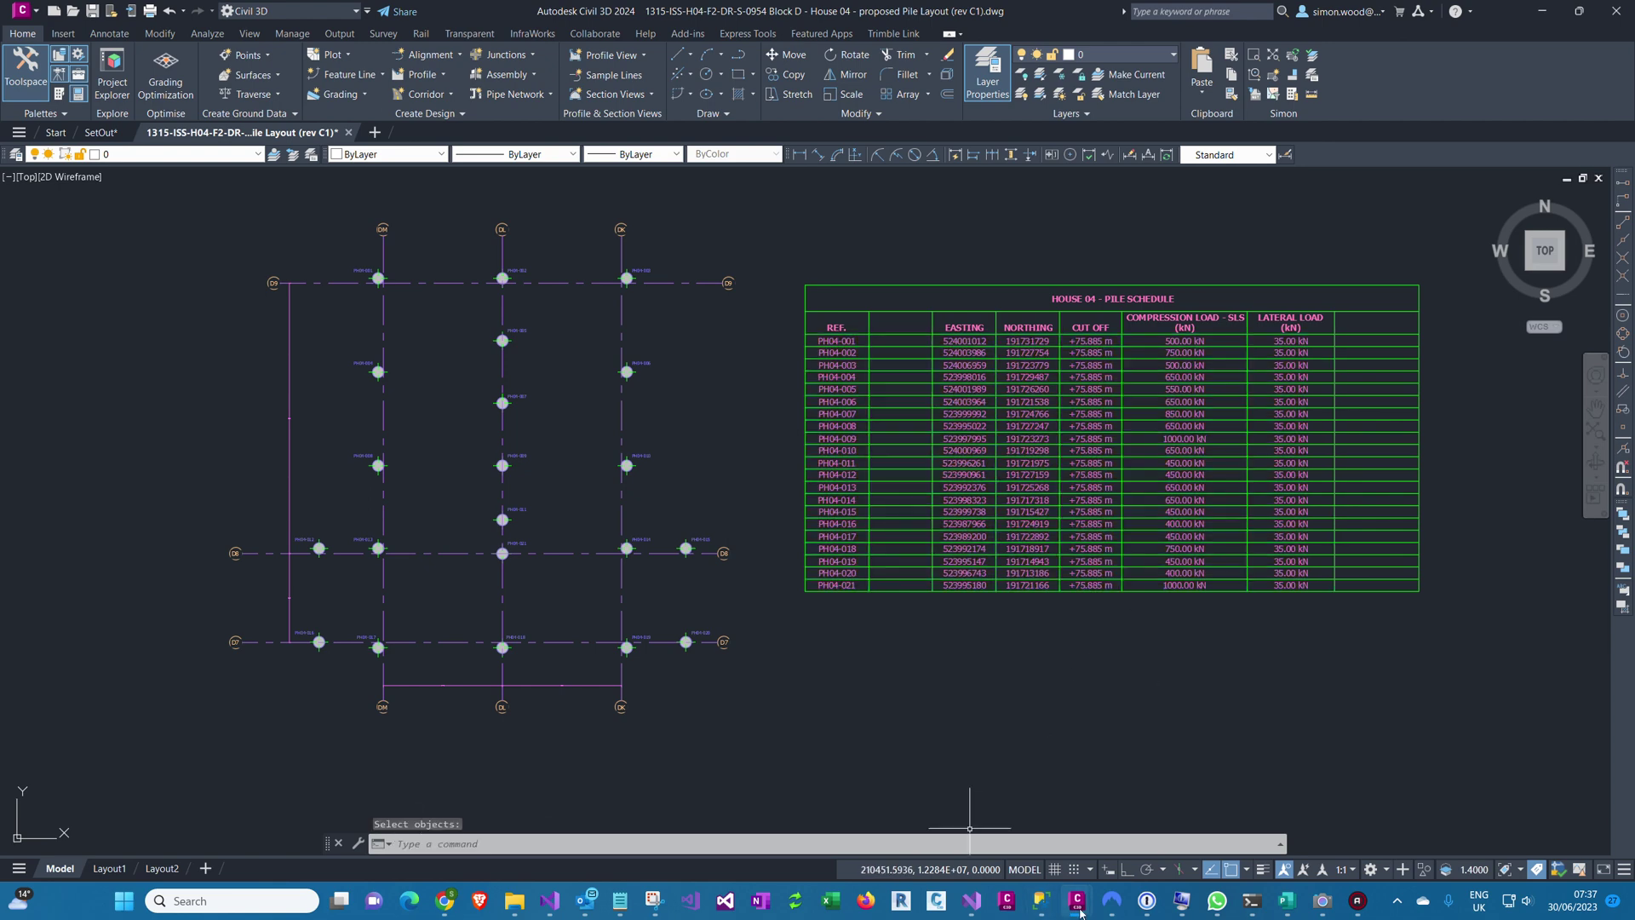
mouse_move(1076, 901)
click(1220, 830)
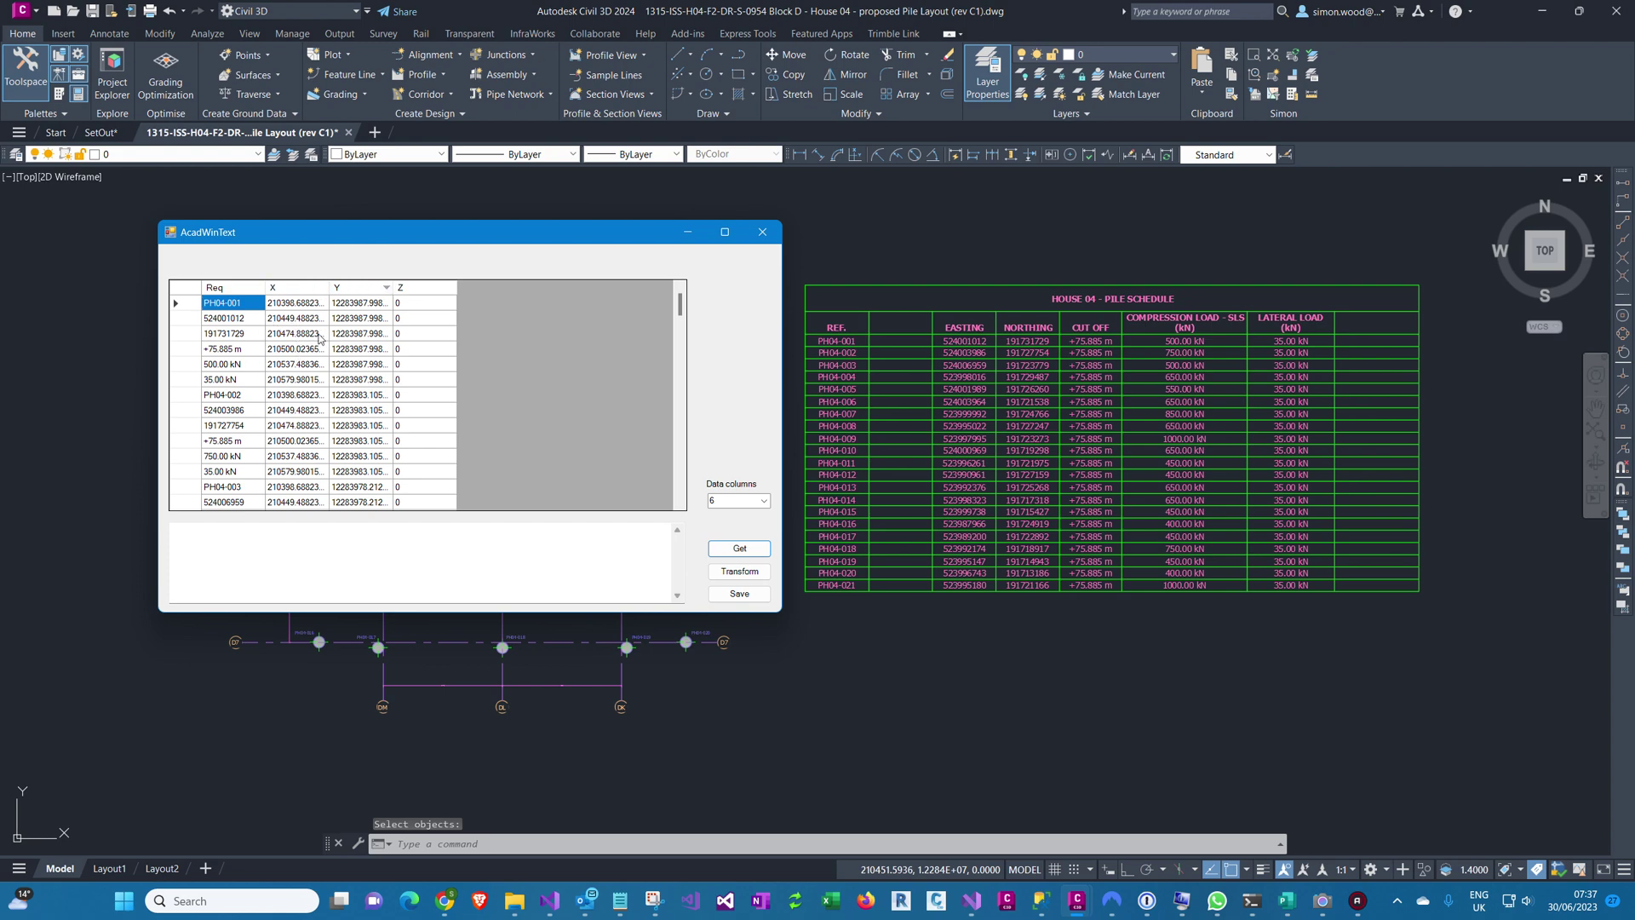
Transform the extracted text into one row per pile and review the grid and comma-separated lines
click(736, 575)
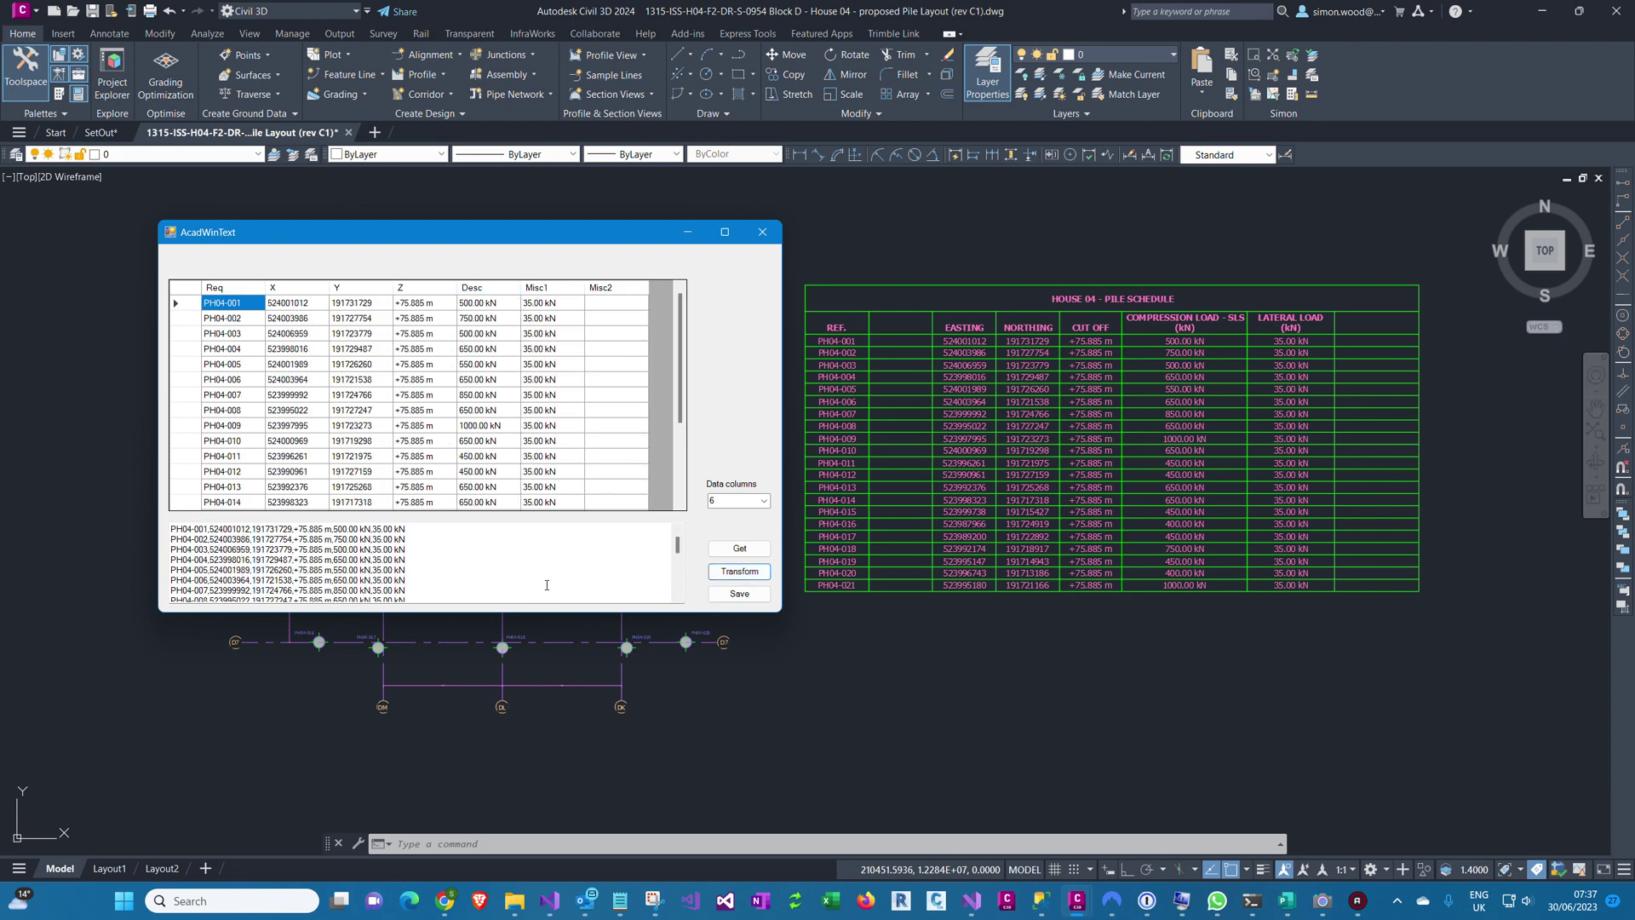
click(185, 289)
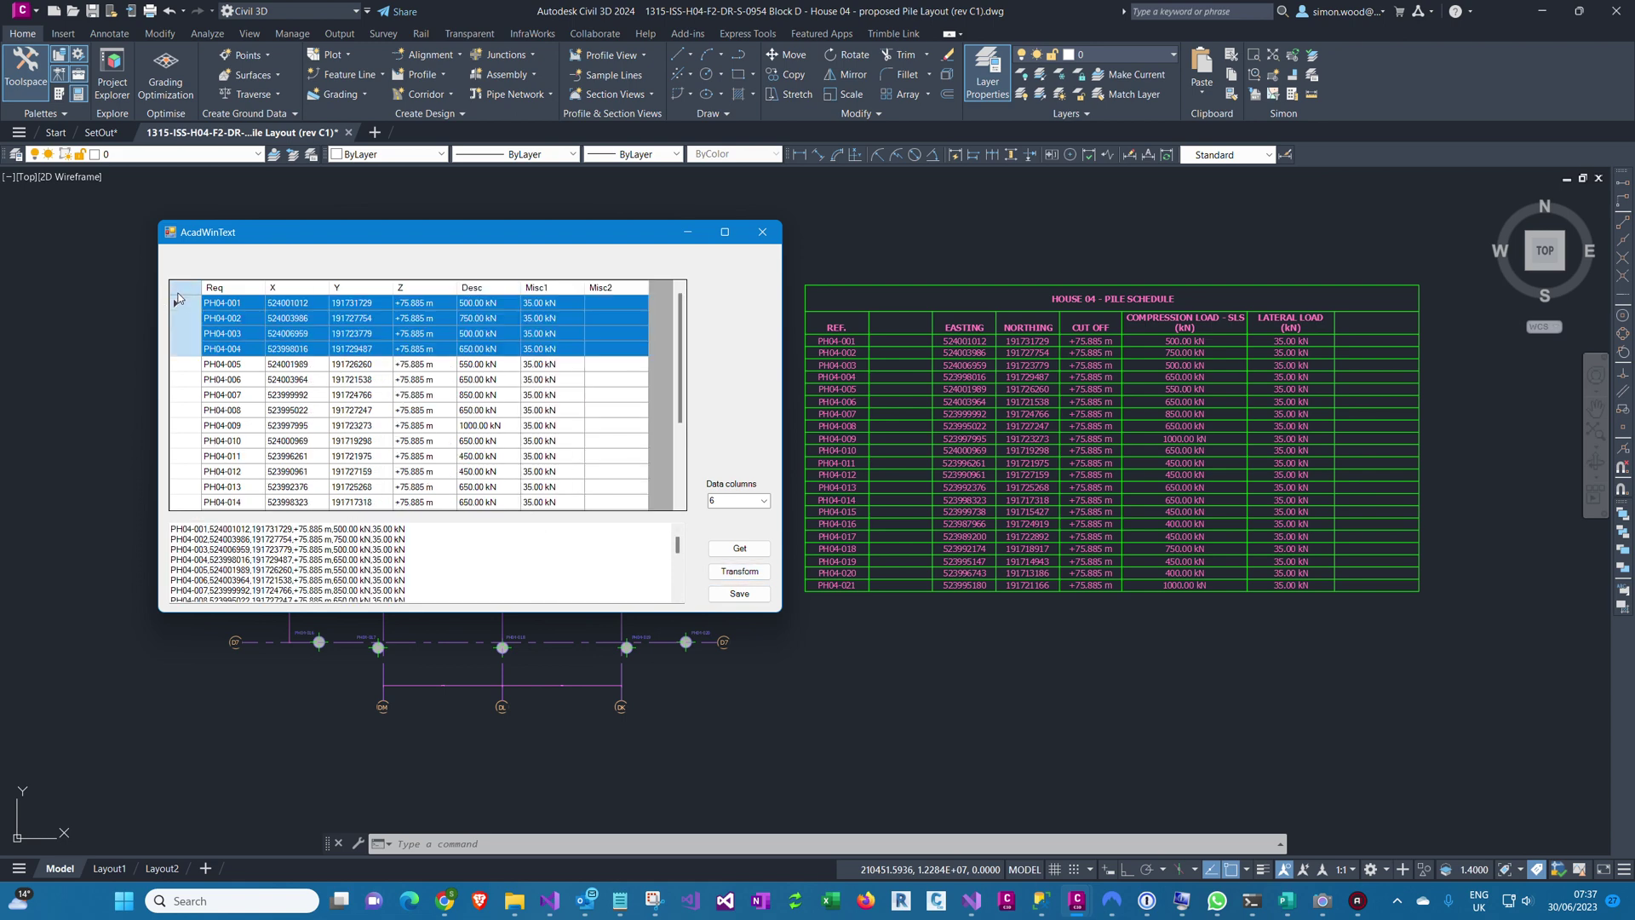
click(315, 380)
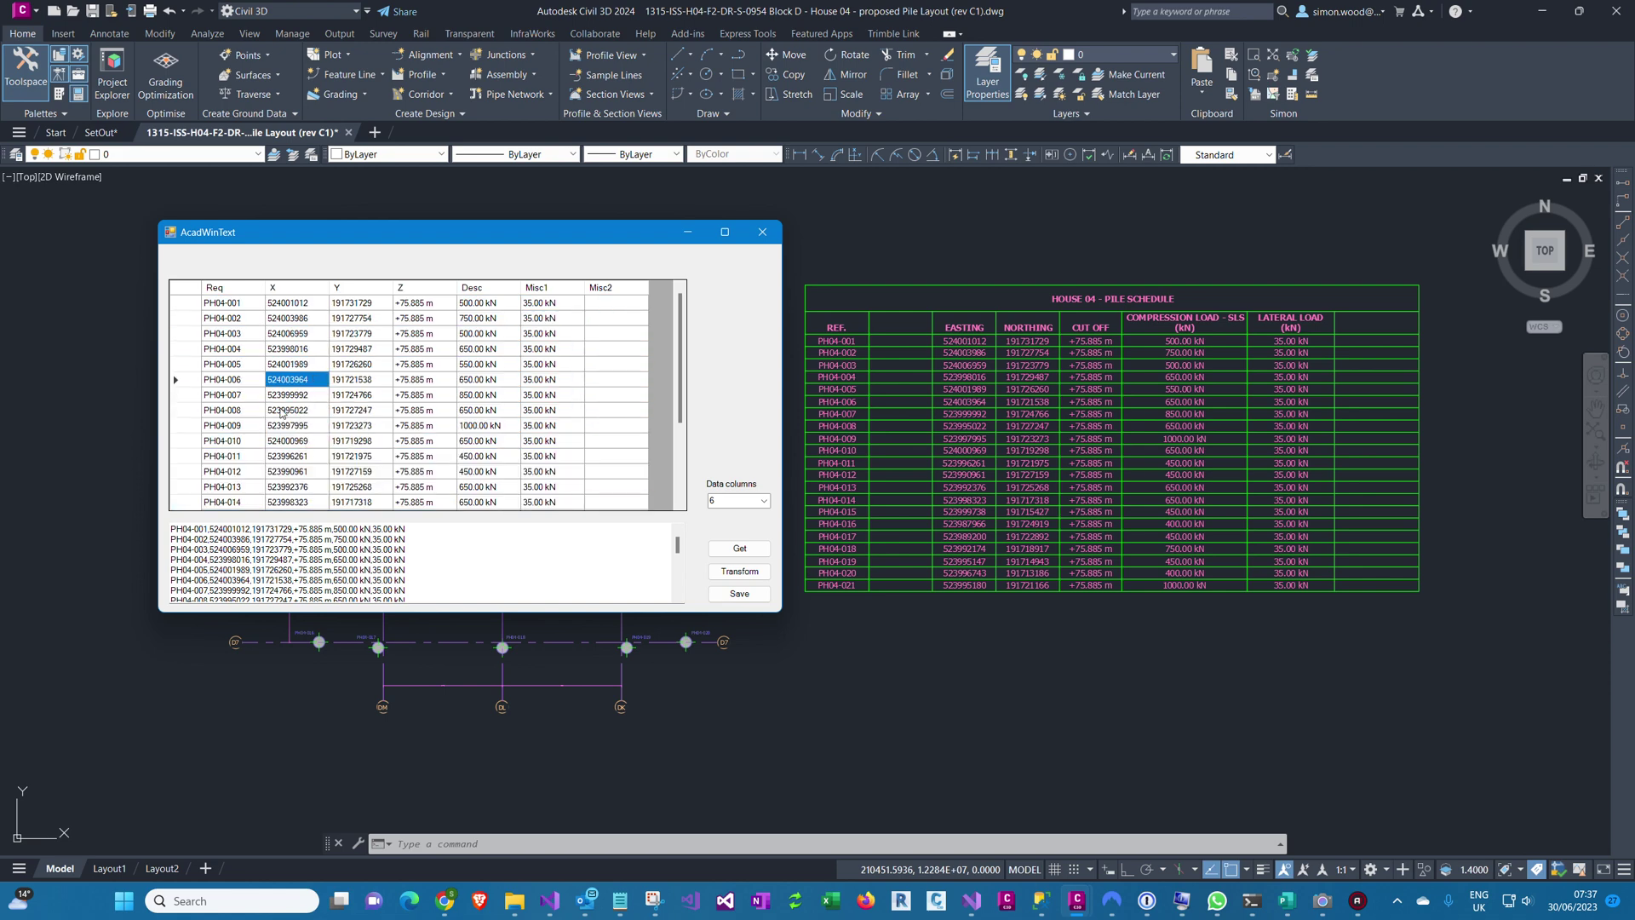
drag(415, 591, 246, 515)
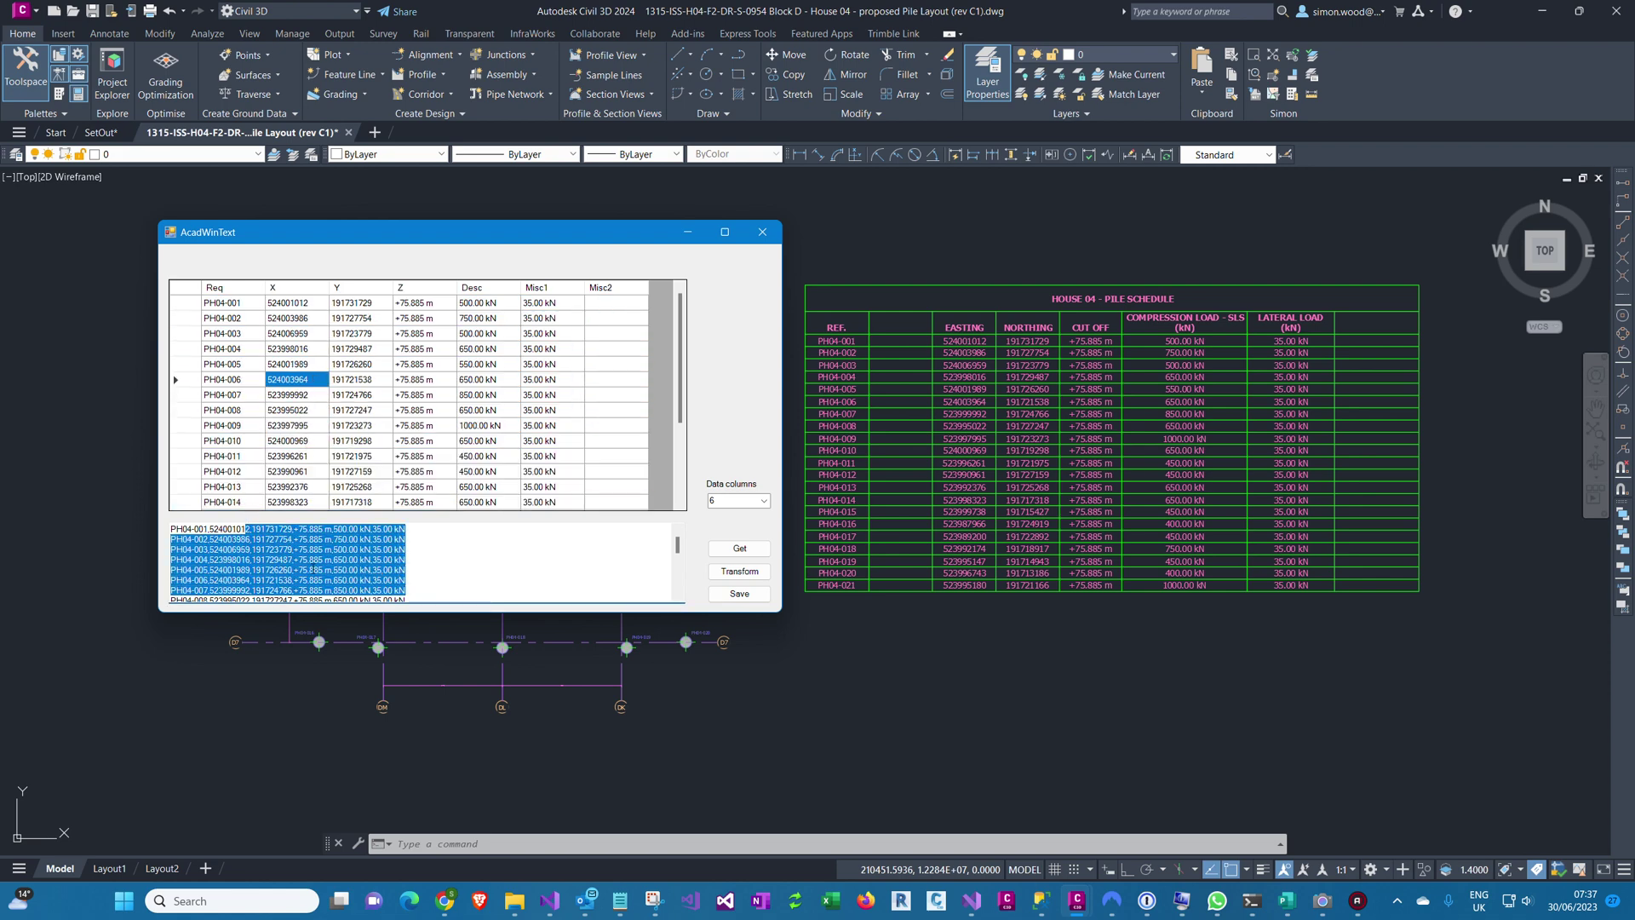
click(332, 571)
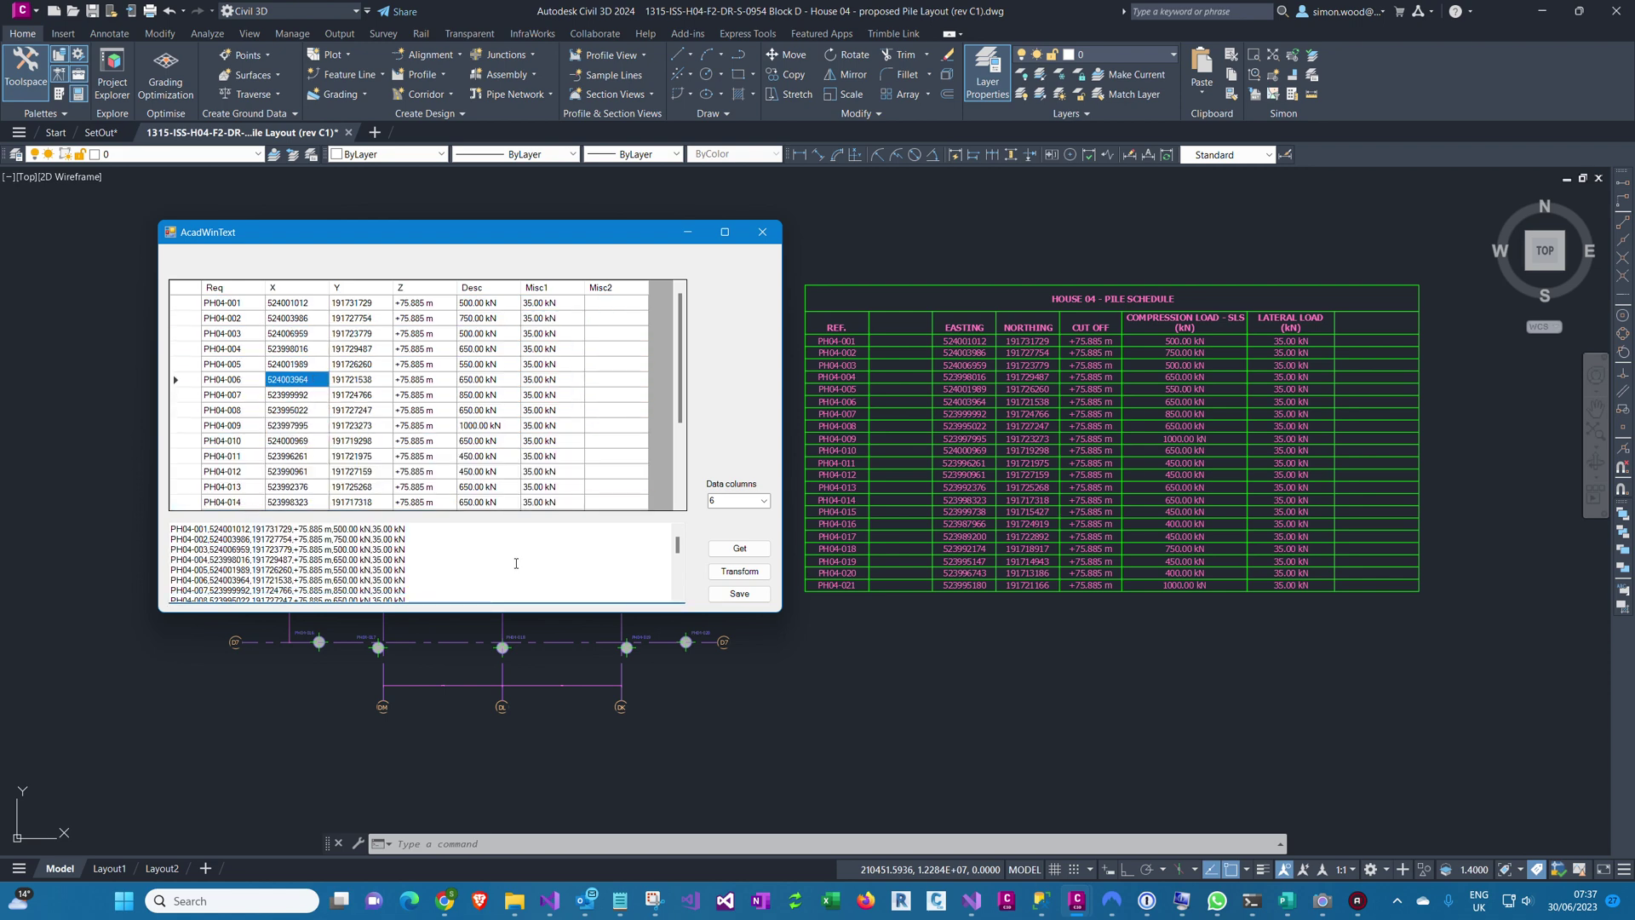
click(755, 596)
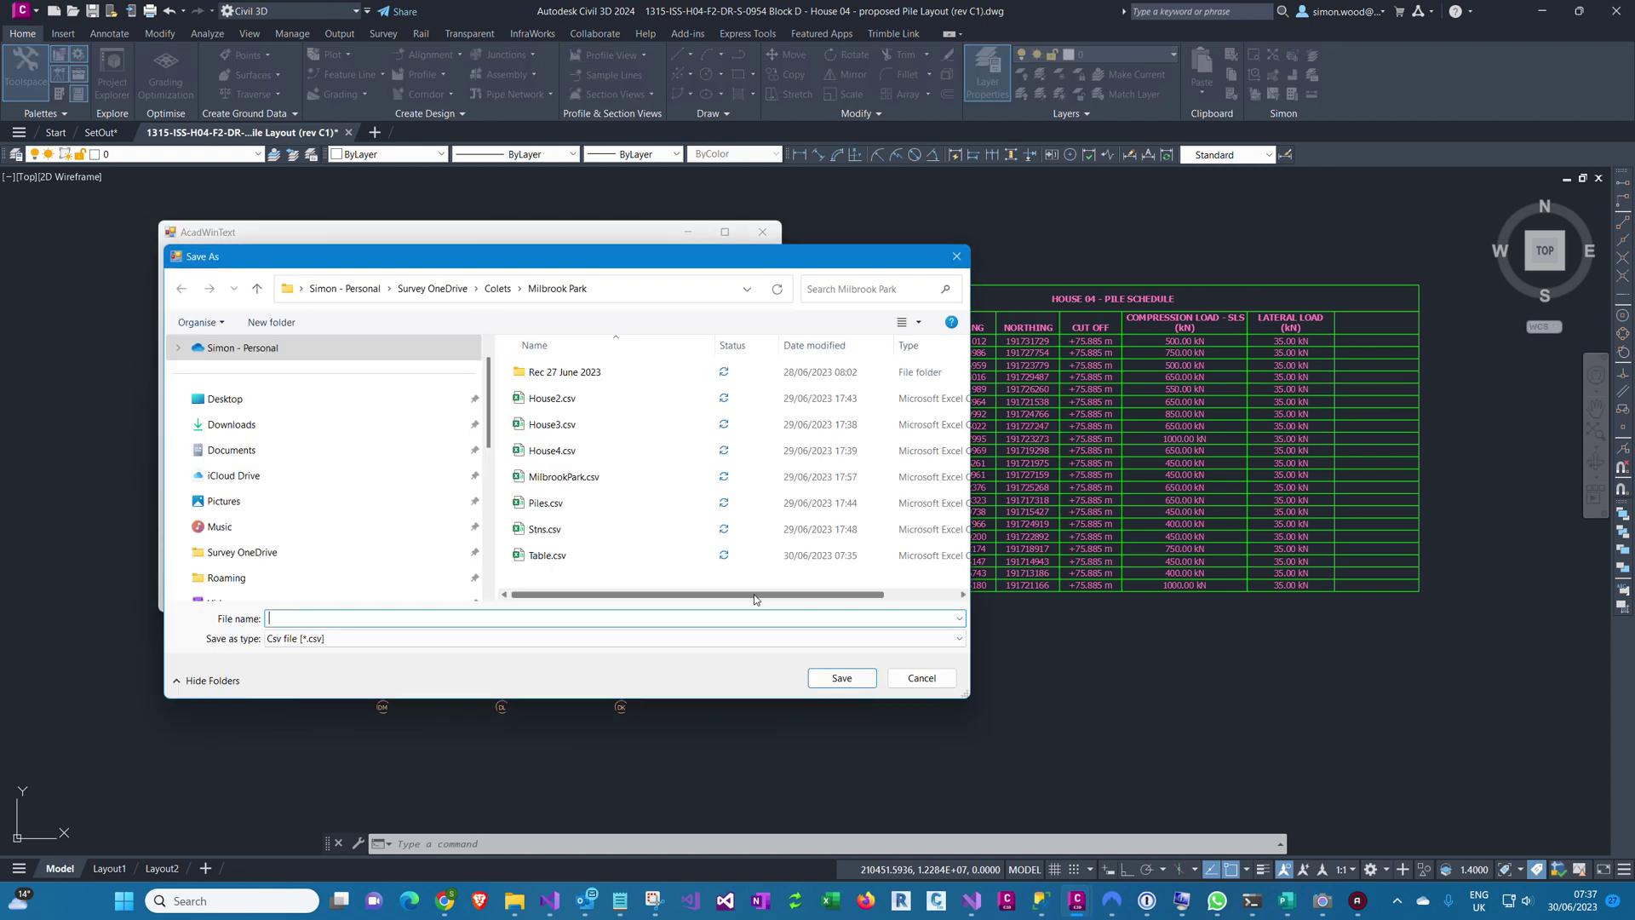
Save the pile data as TableData.csv in the Survey OneDrive Tests folder
click(428, 291)
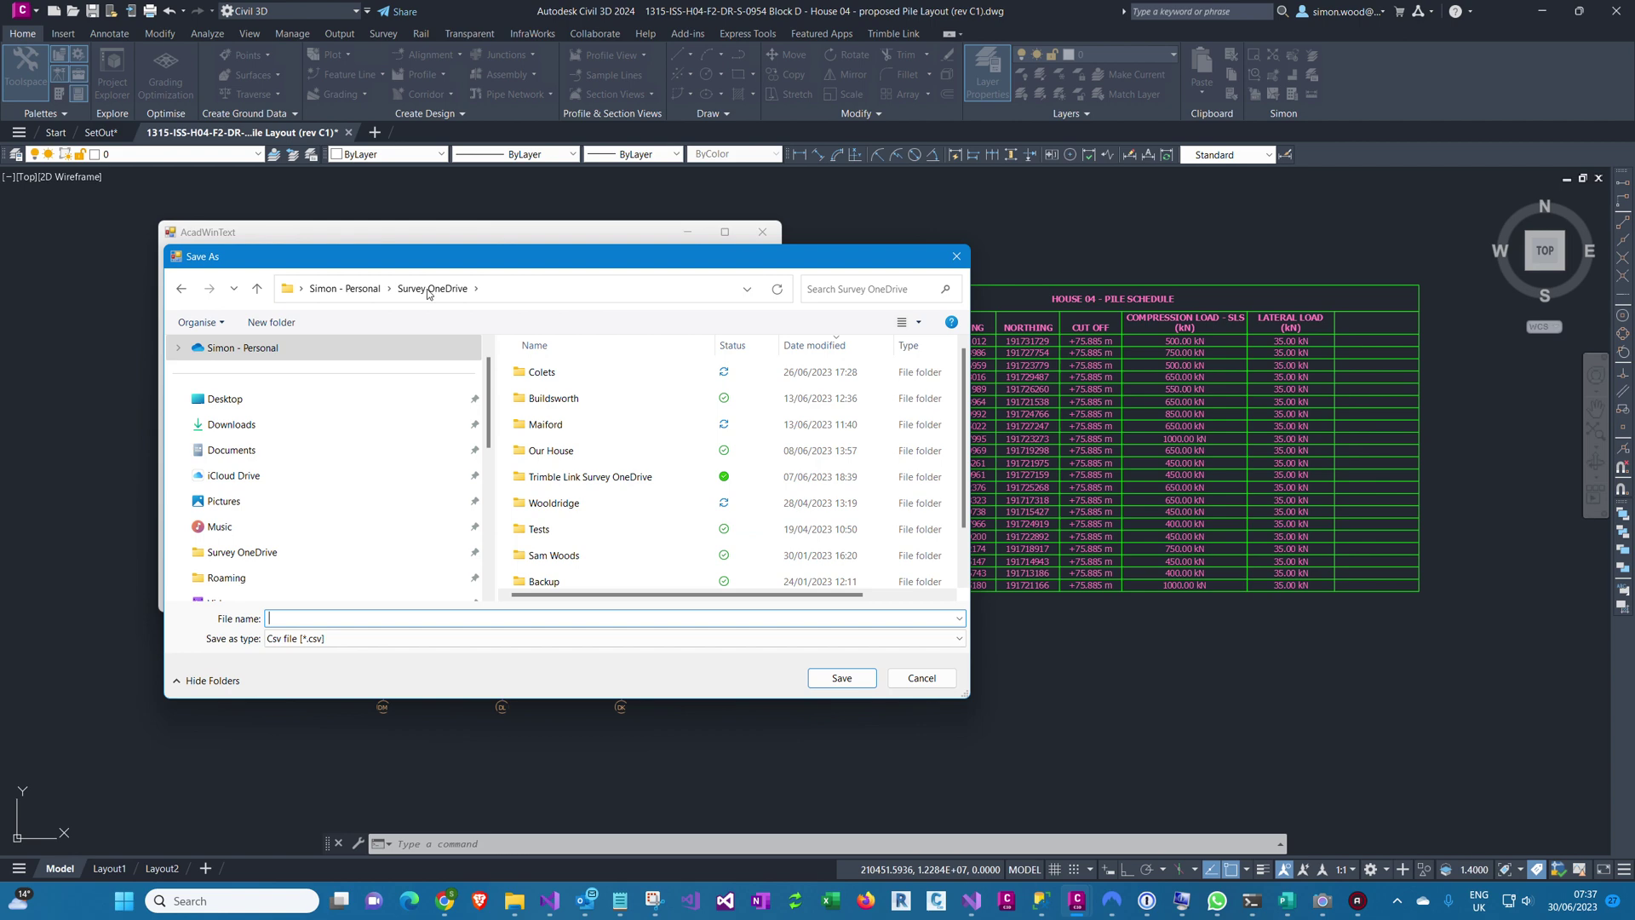
double_click(569, 531)
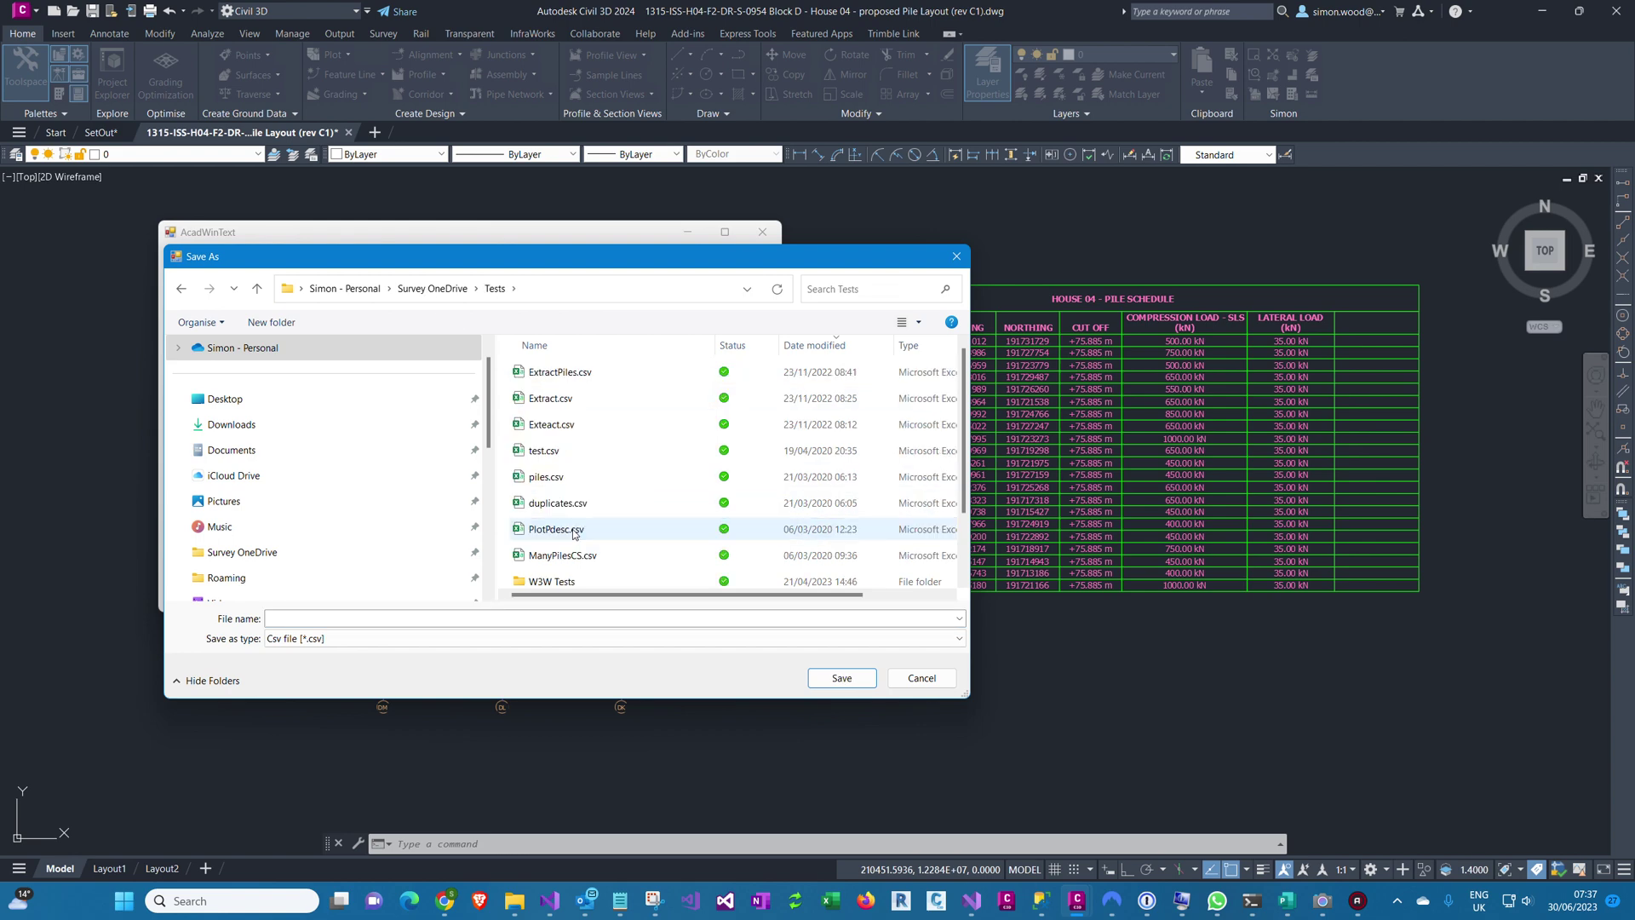
click(576, 620)
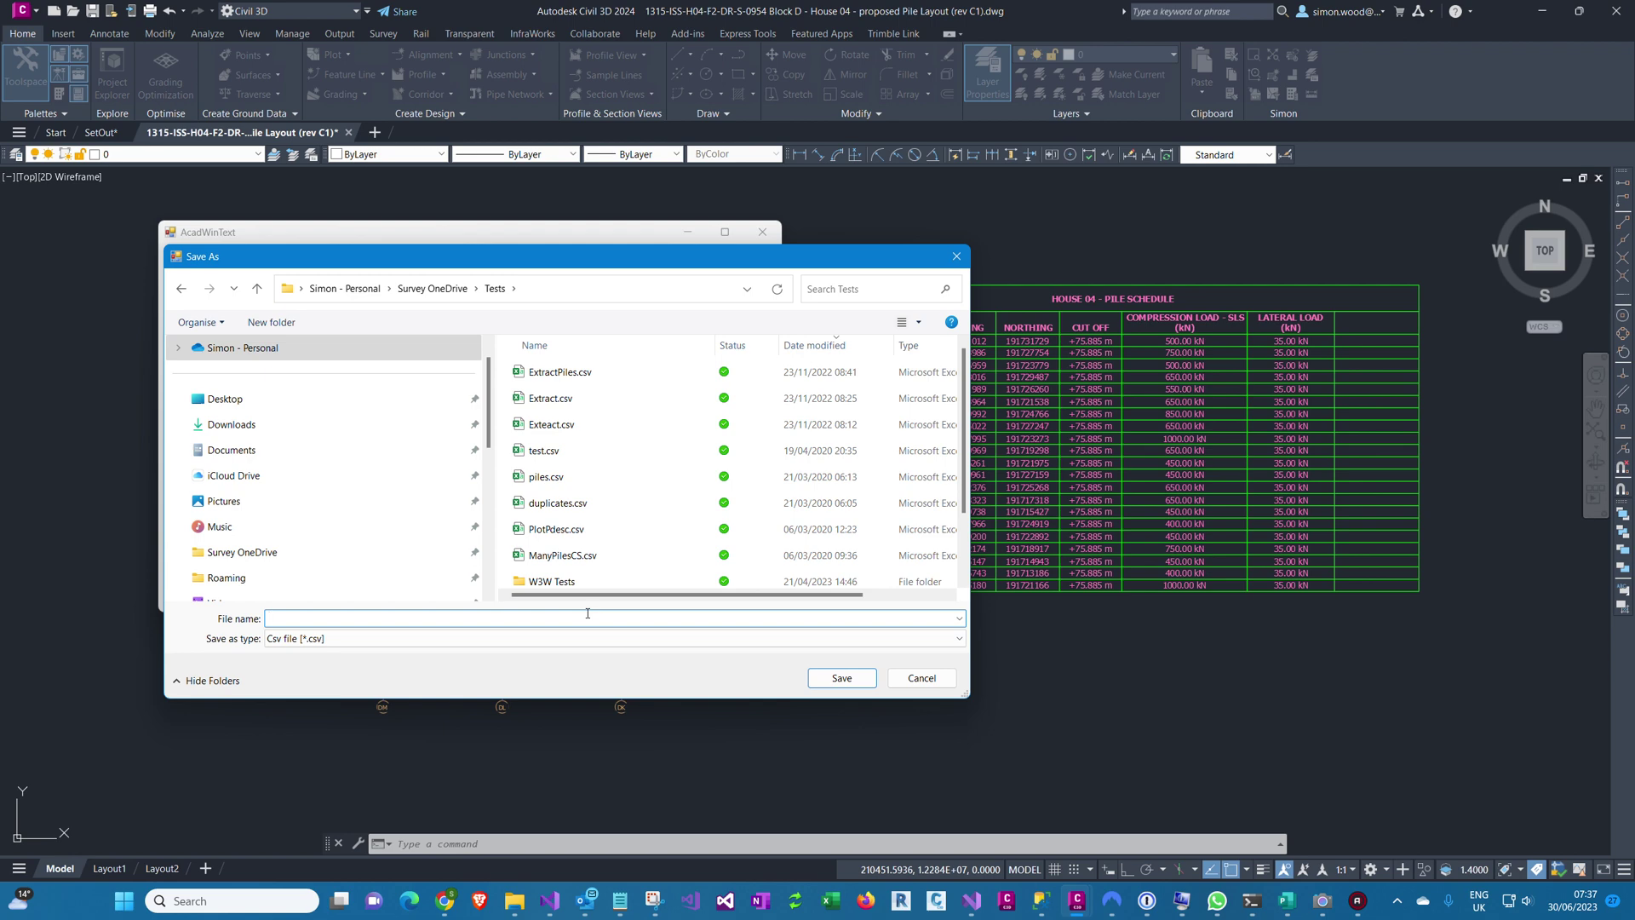
text(T)
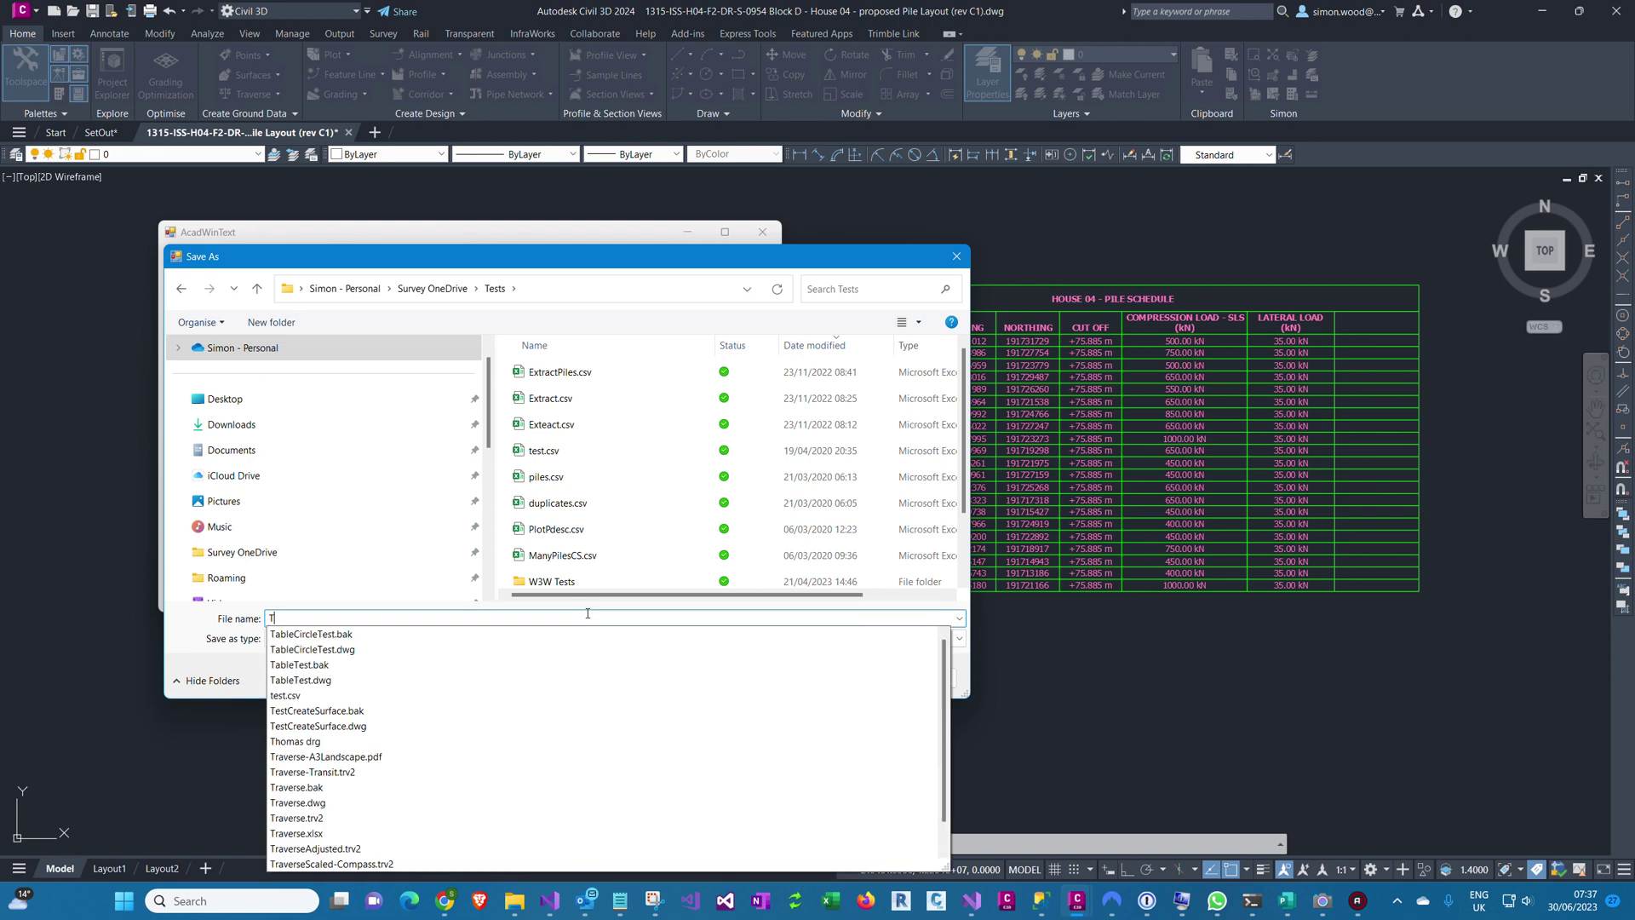
text(able)
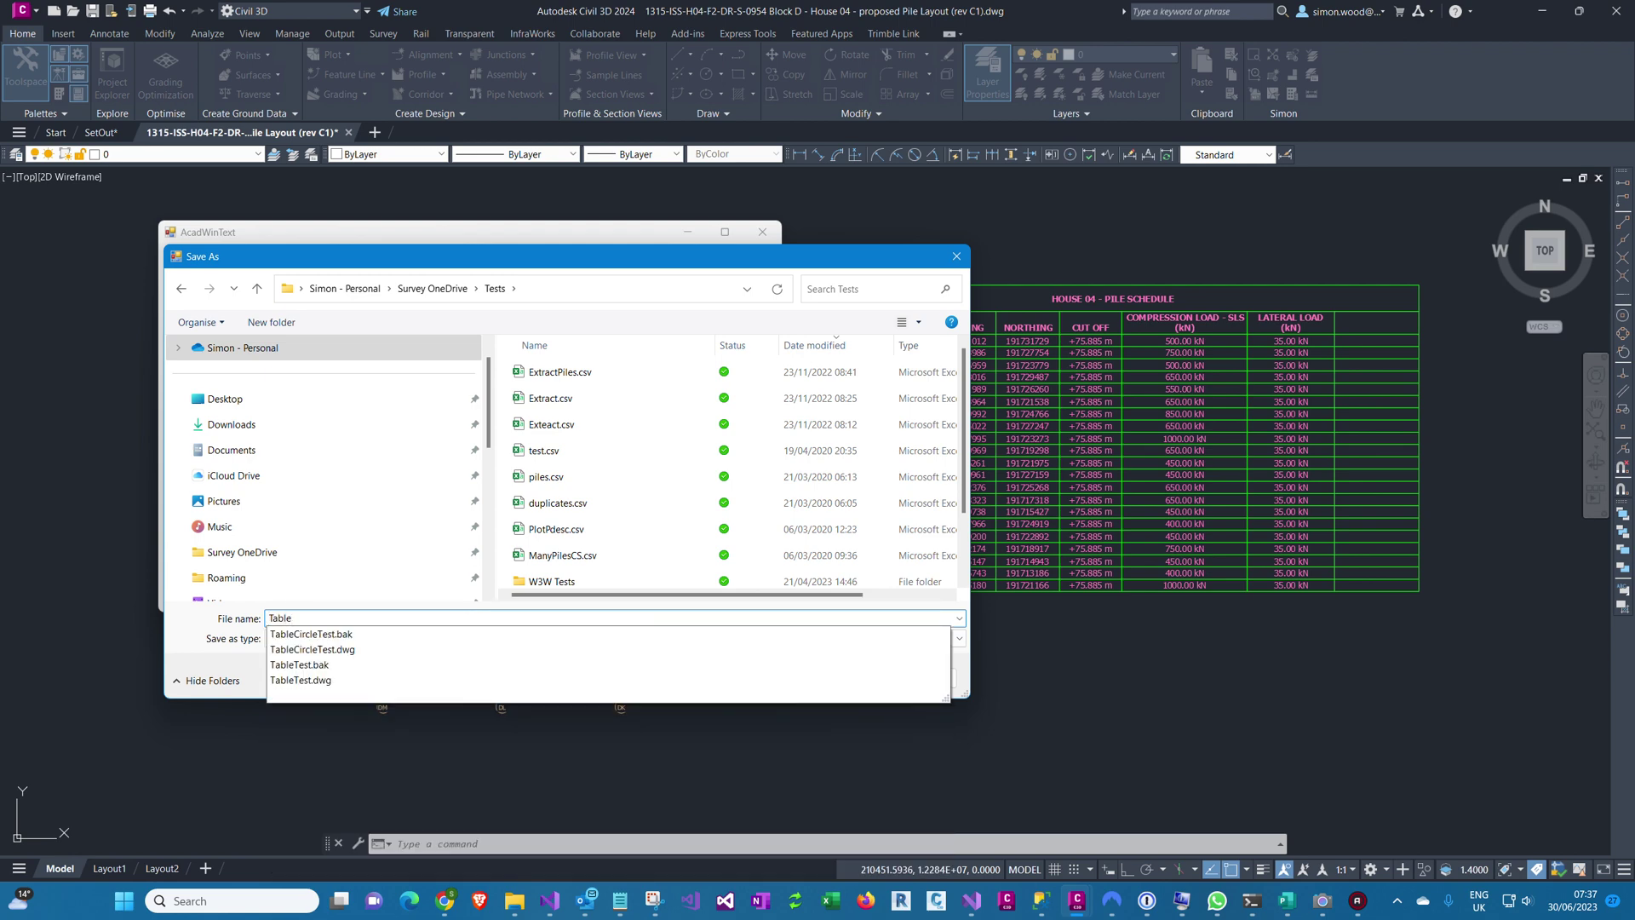
text(Data)
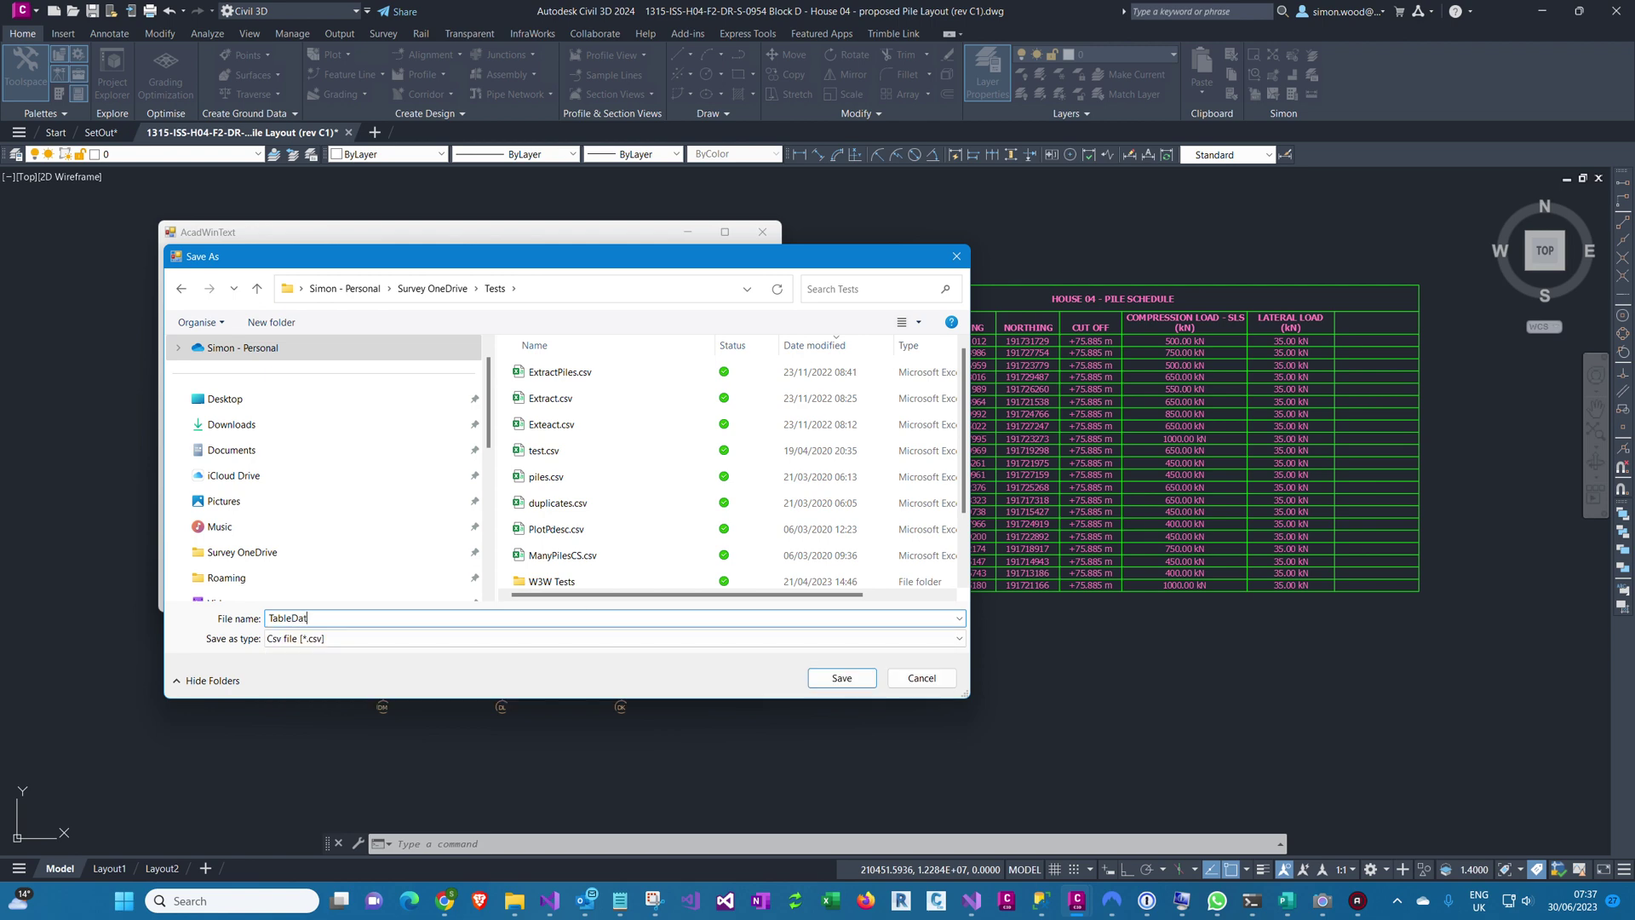
click(824, 678)
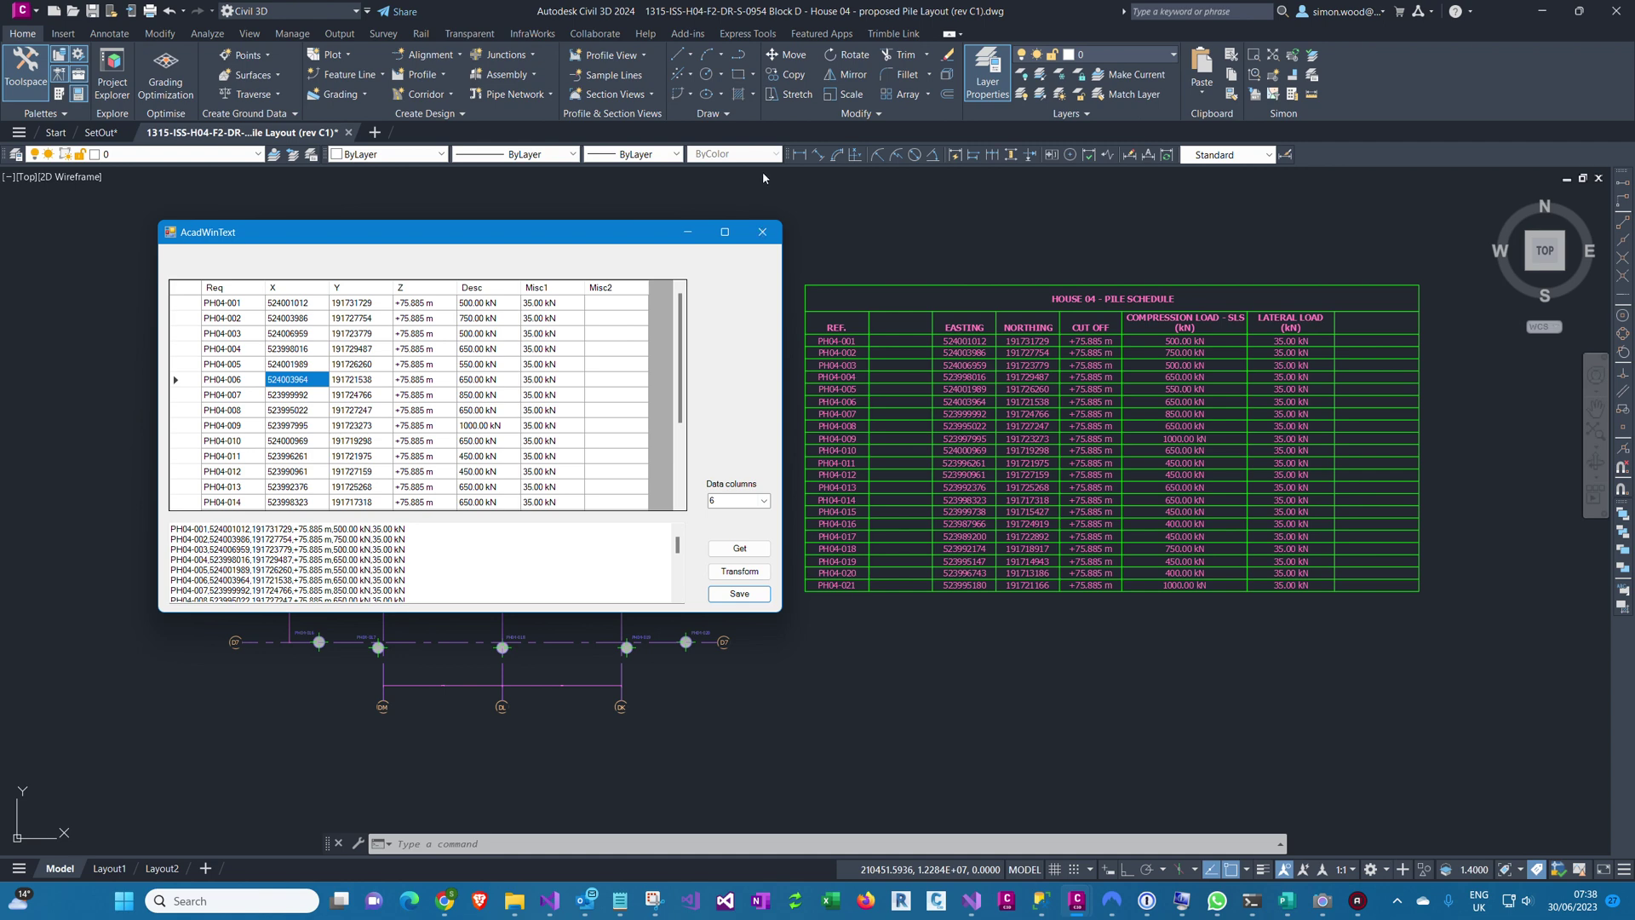
Close the AcadWinText window and browse the Tests folder in File Explorer
click(762, 232)
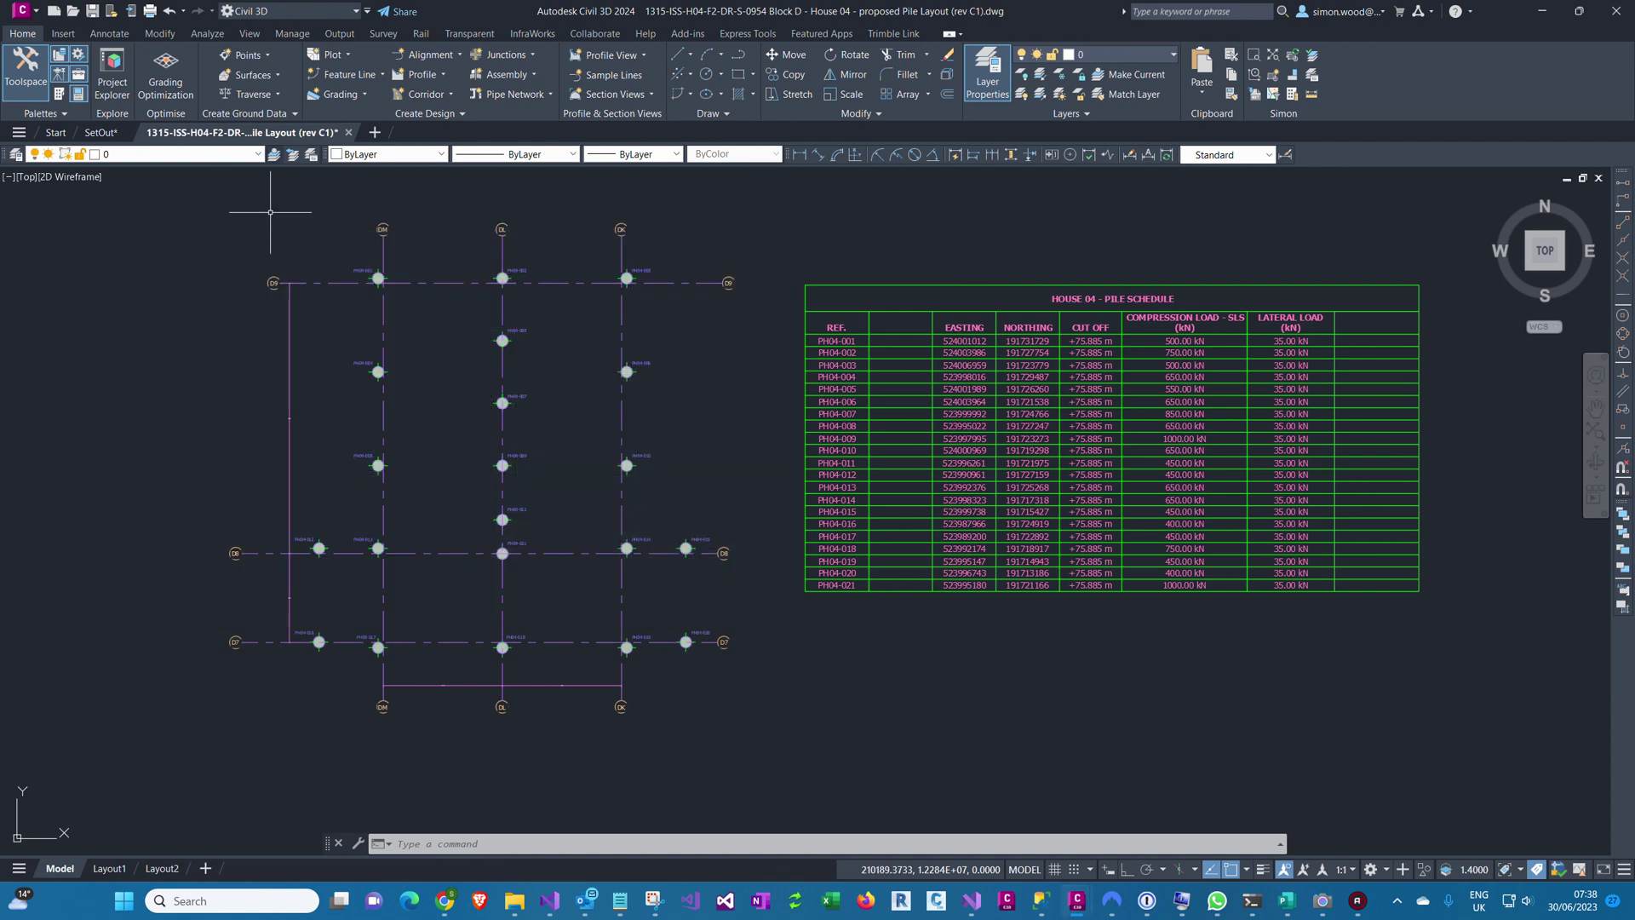
click(522, 909)
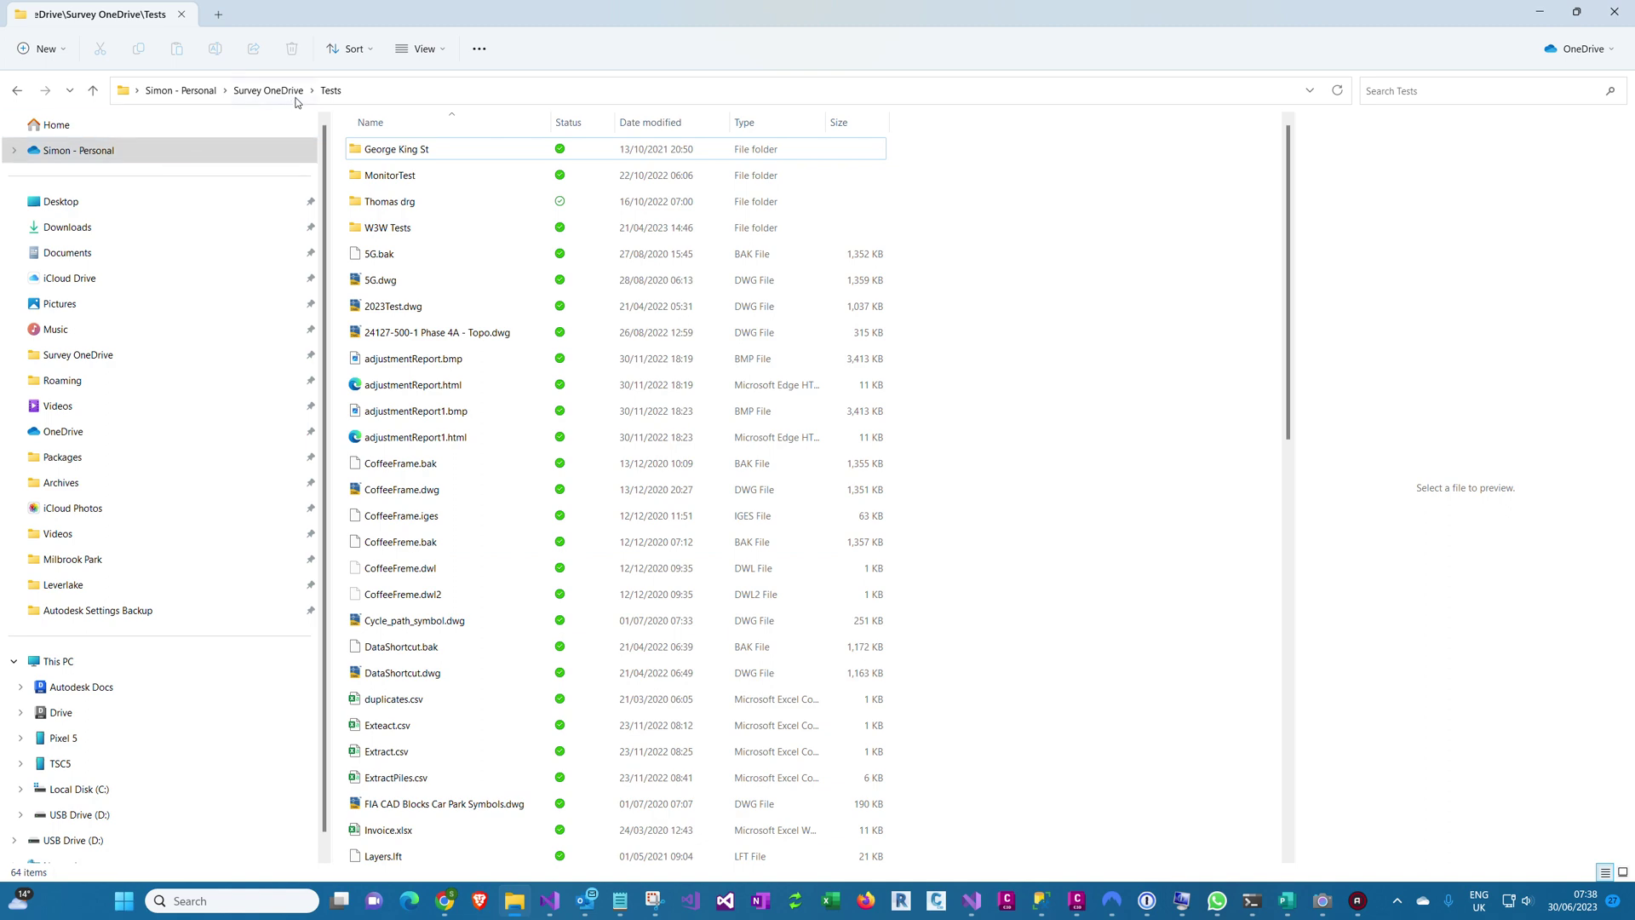
right_click(943, 226)
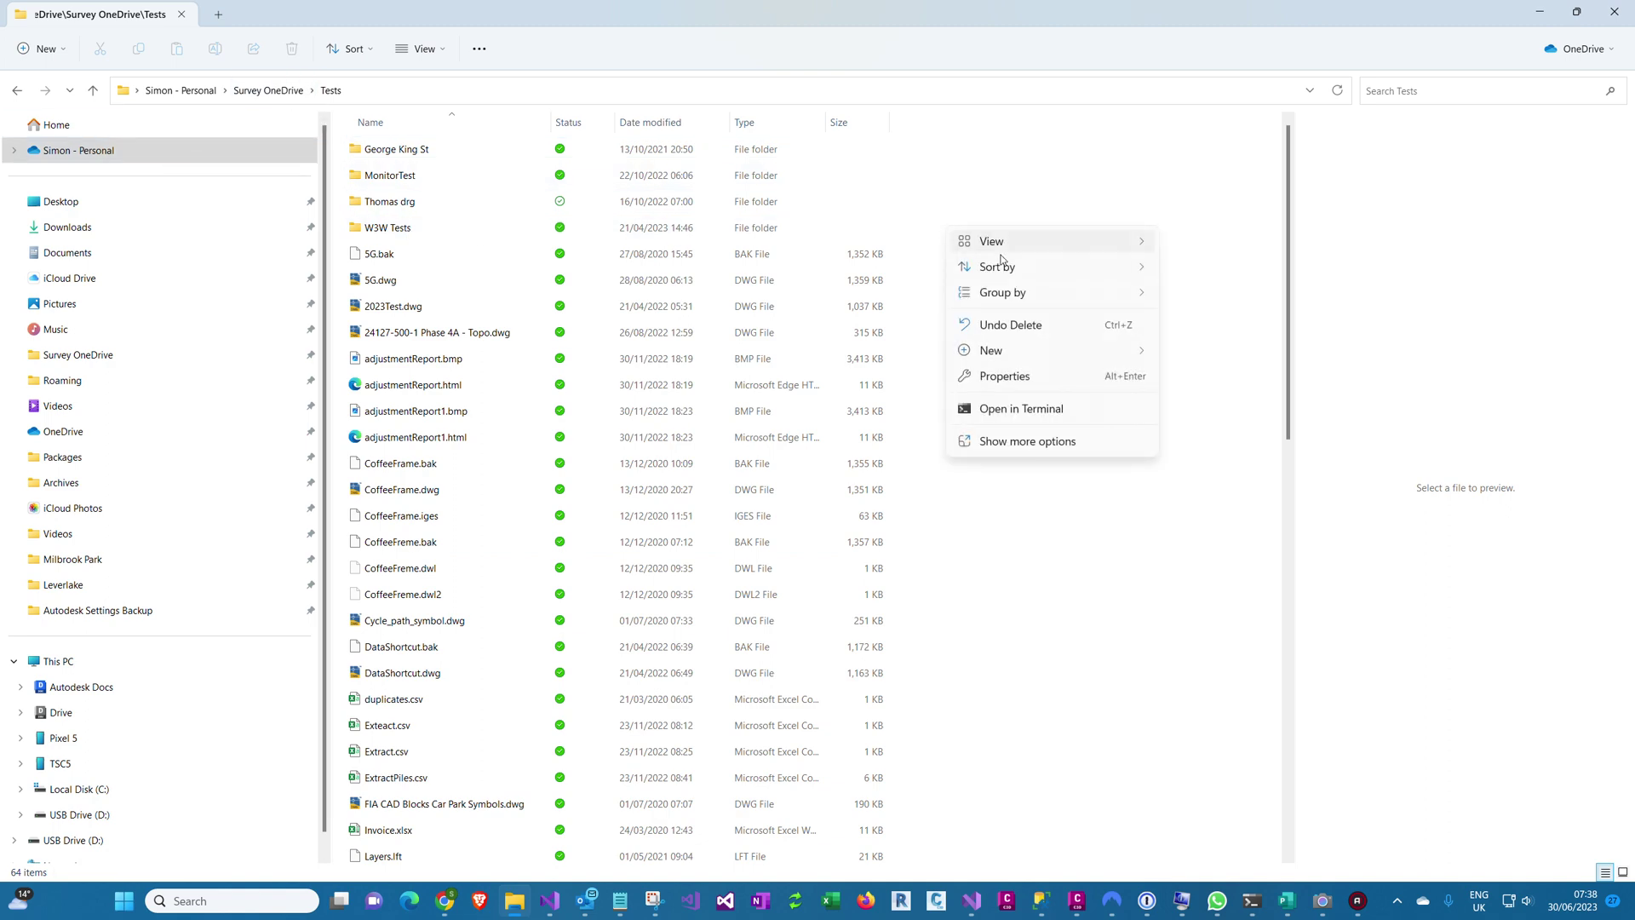
scroll(792, 483, down, 2)
scroll(802, 483, down, 4)
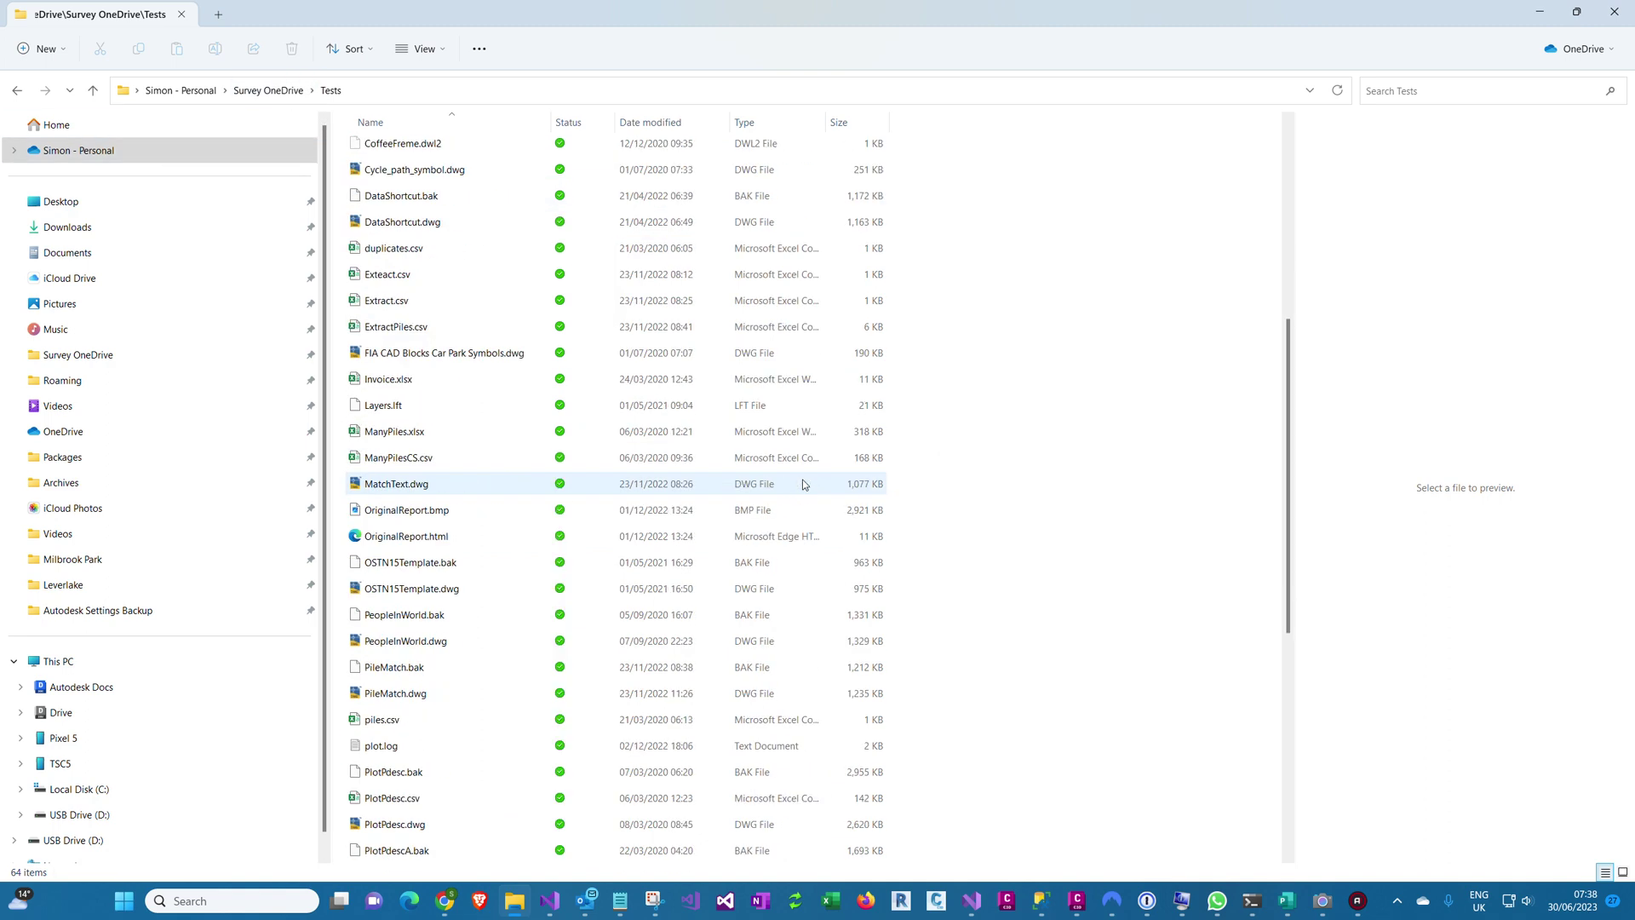
scroll(802, 482, down, 3)
scroll(803, 482, down, 3)
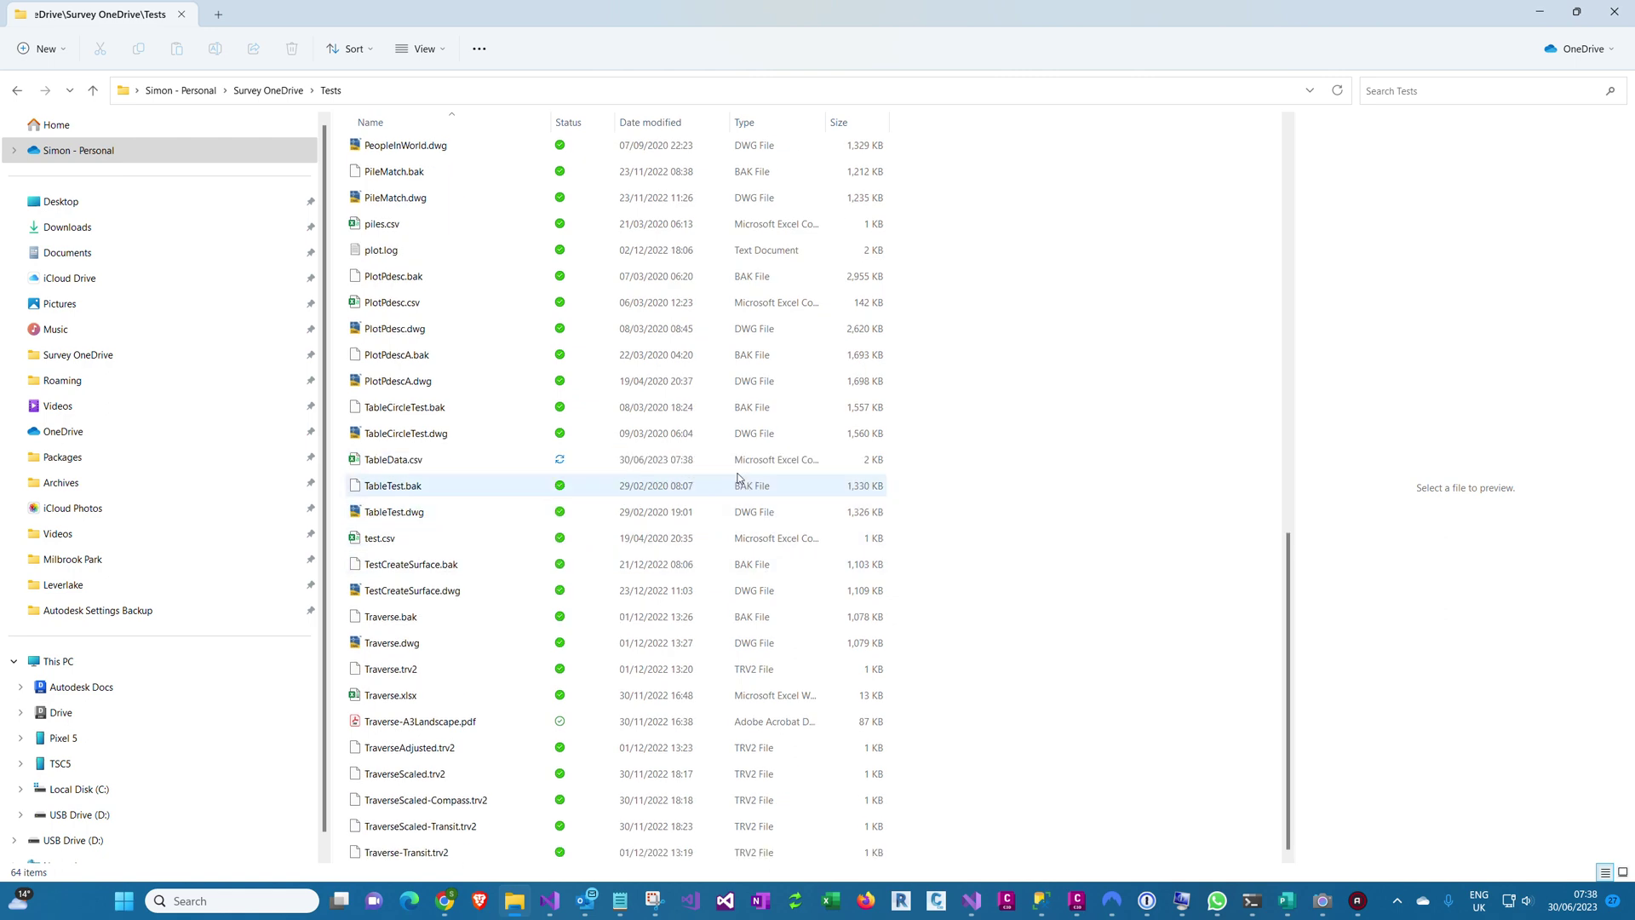
Refresh the Tests folder listing and open TableData.csv in Excel
click(305, 94)
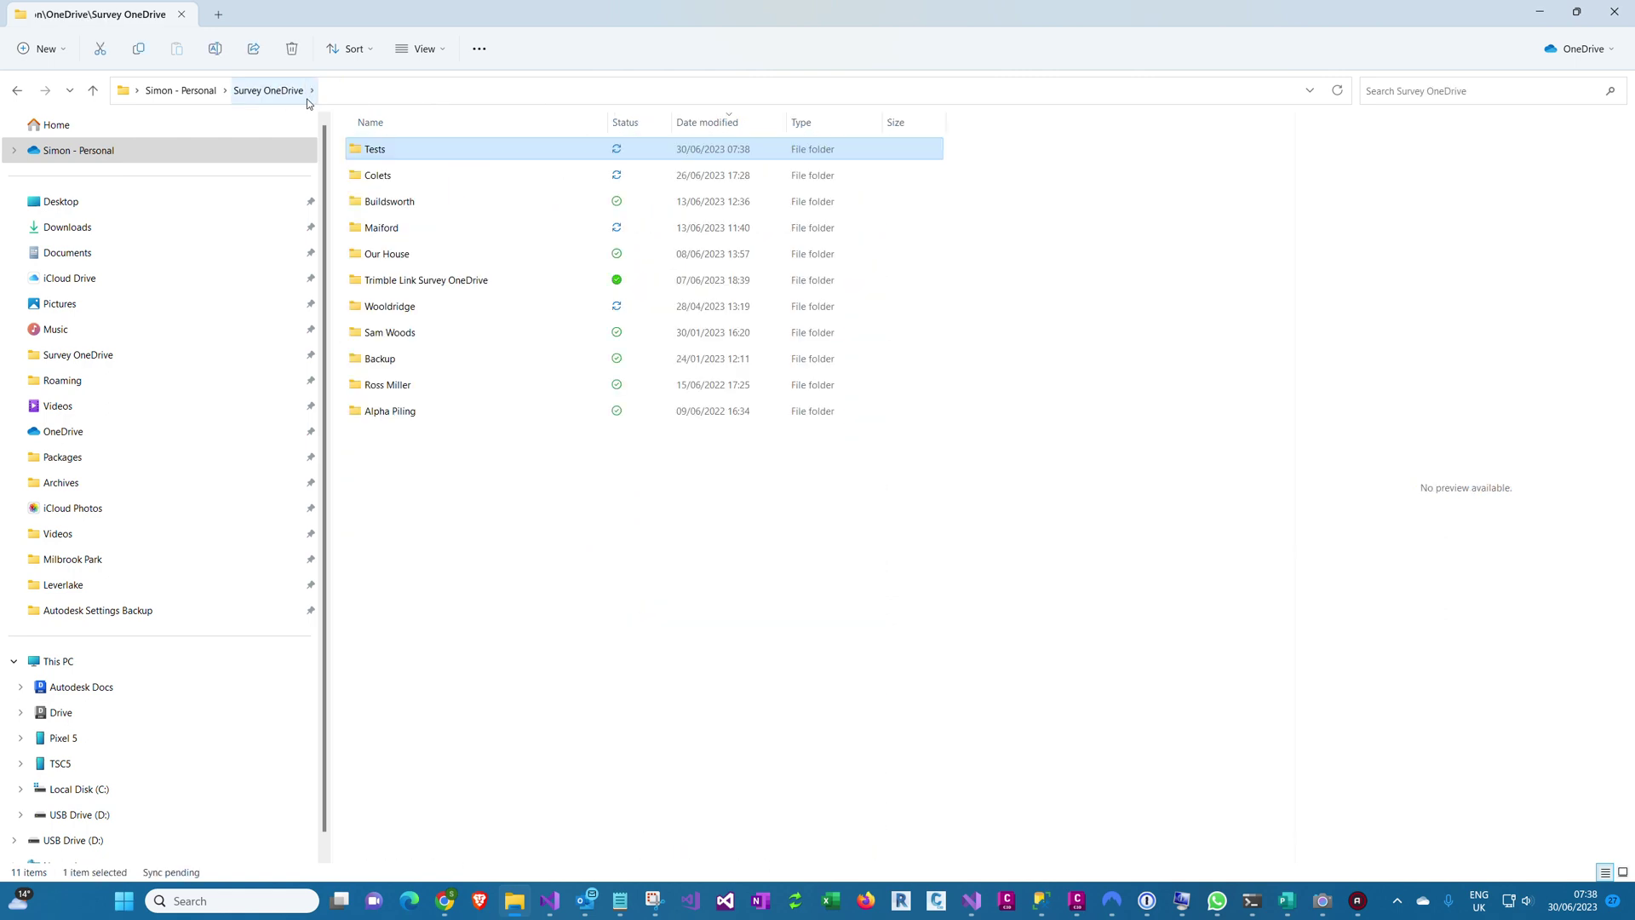
double_click(372, 151)
scroll(688, 465, down, 3)
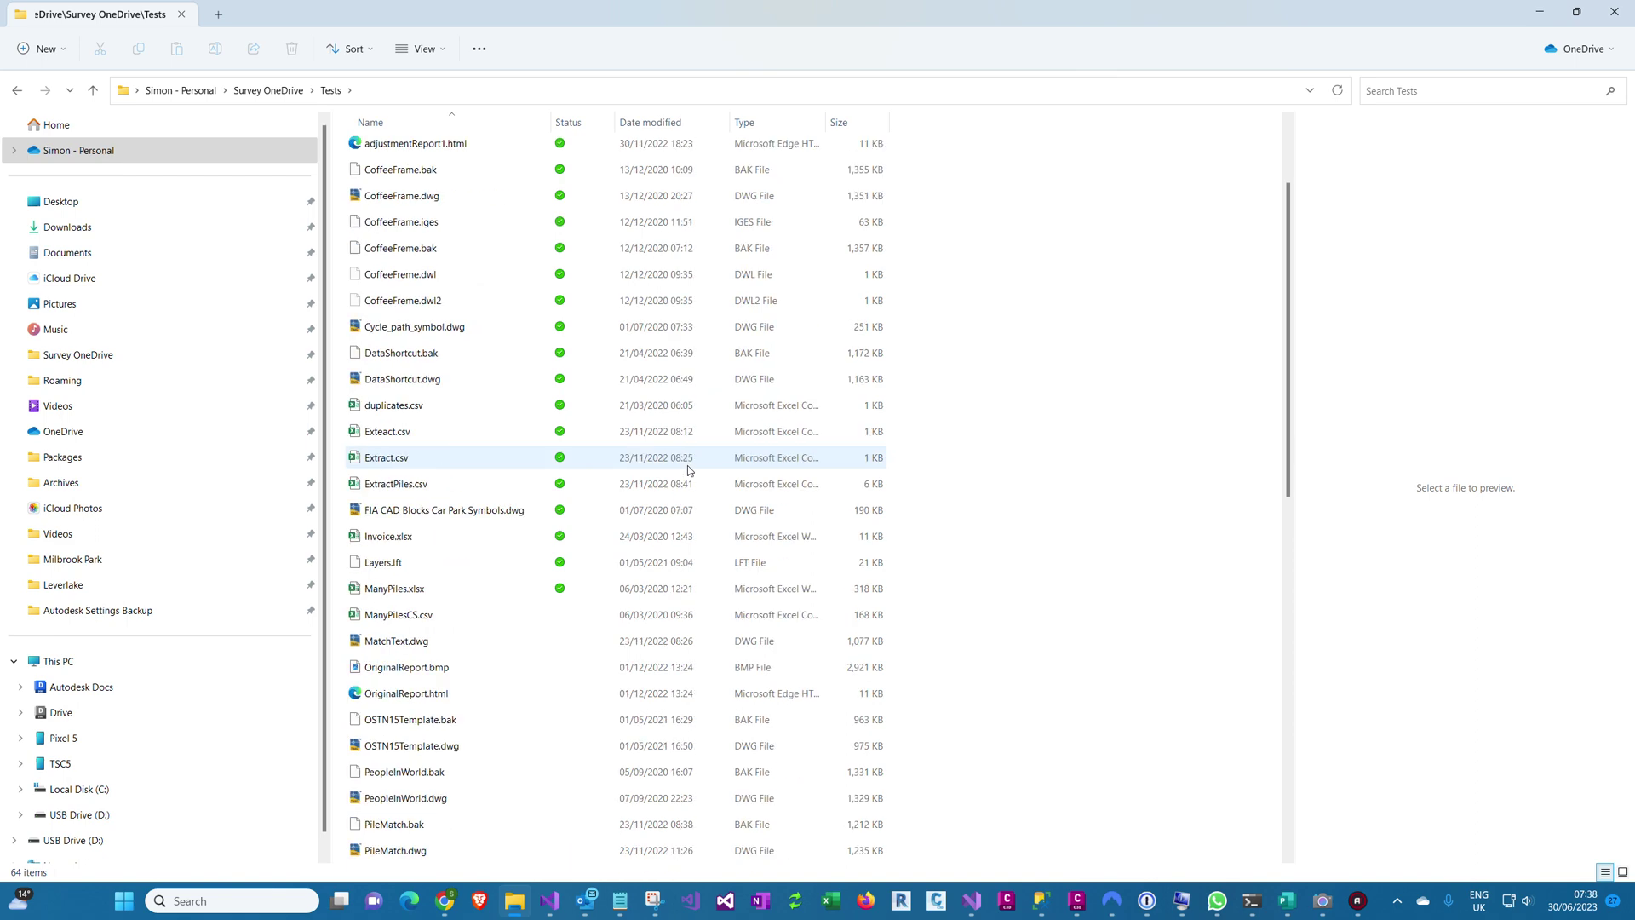
scroll(687, 490, down, 3)
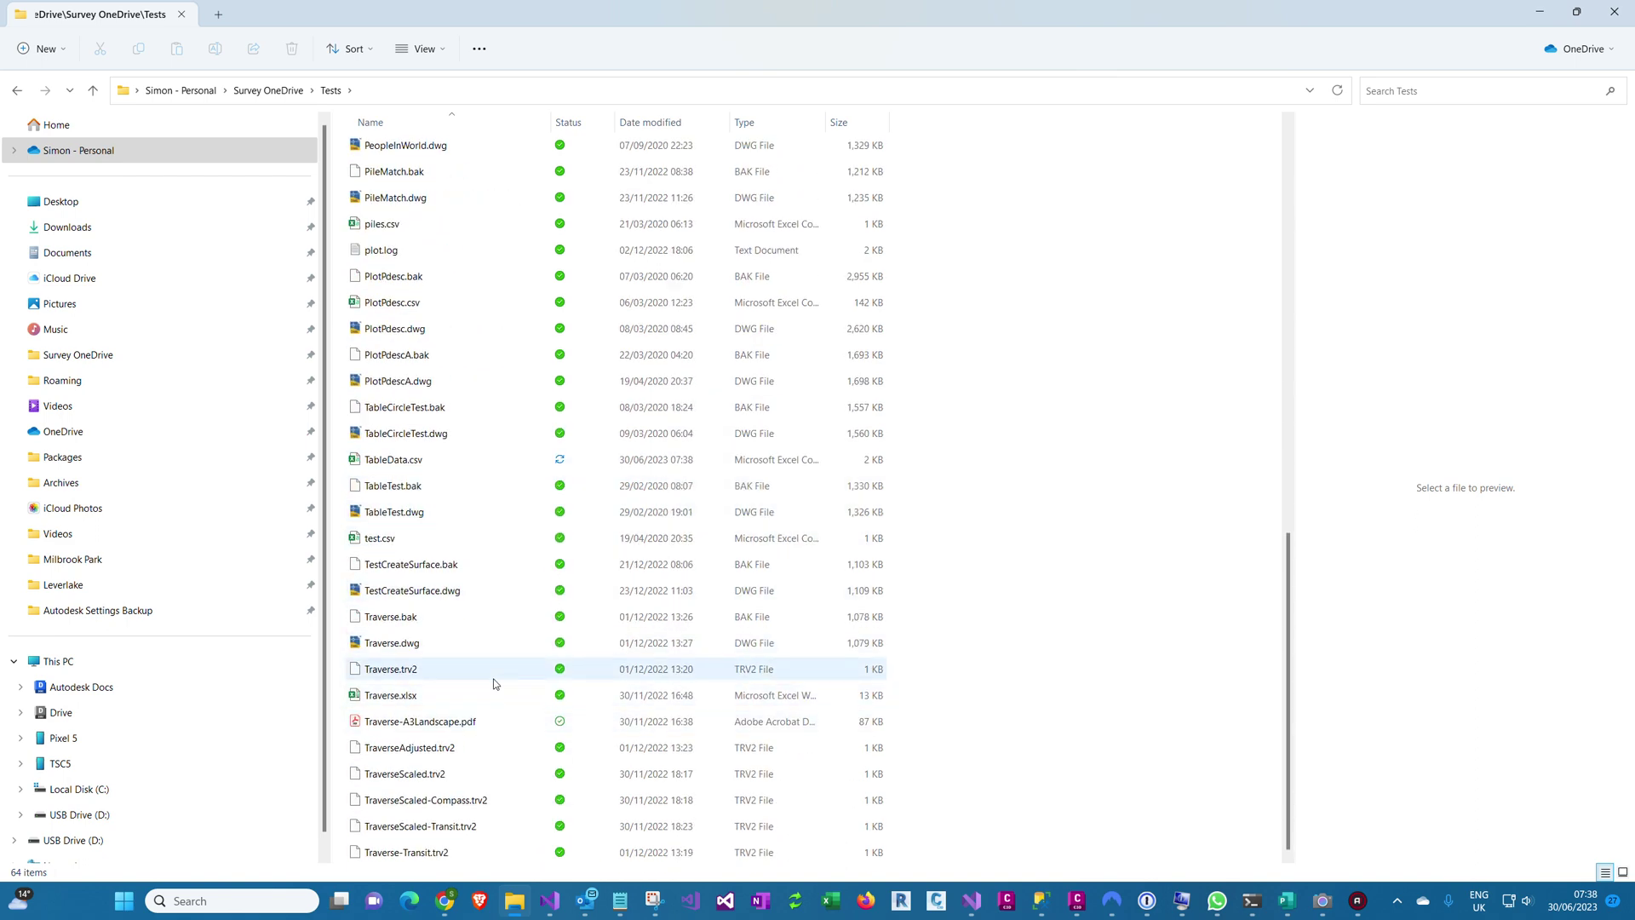
scroll(486, 681, up, 1)
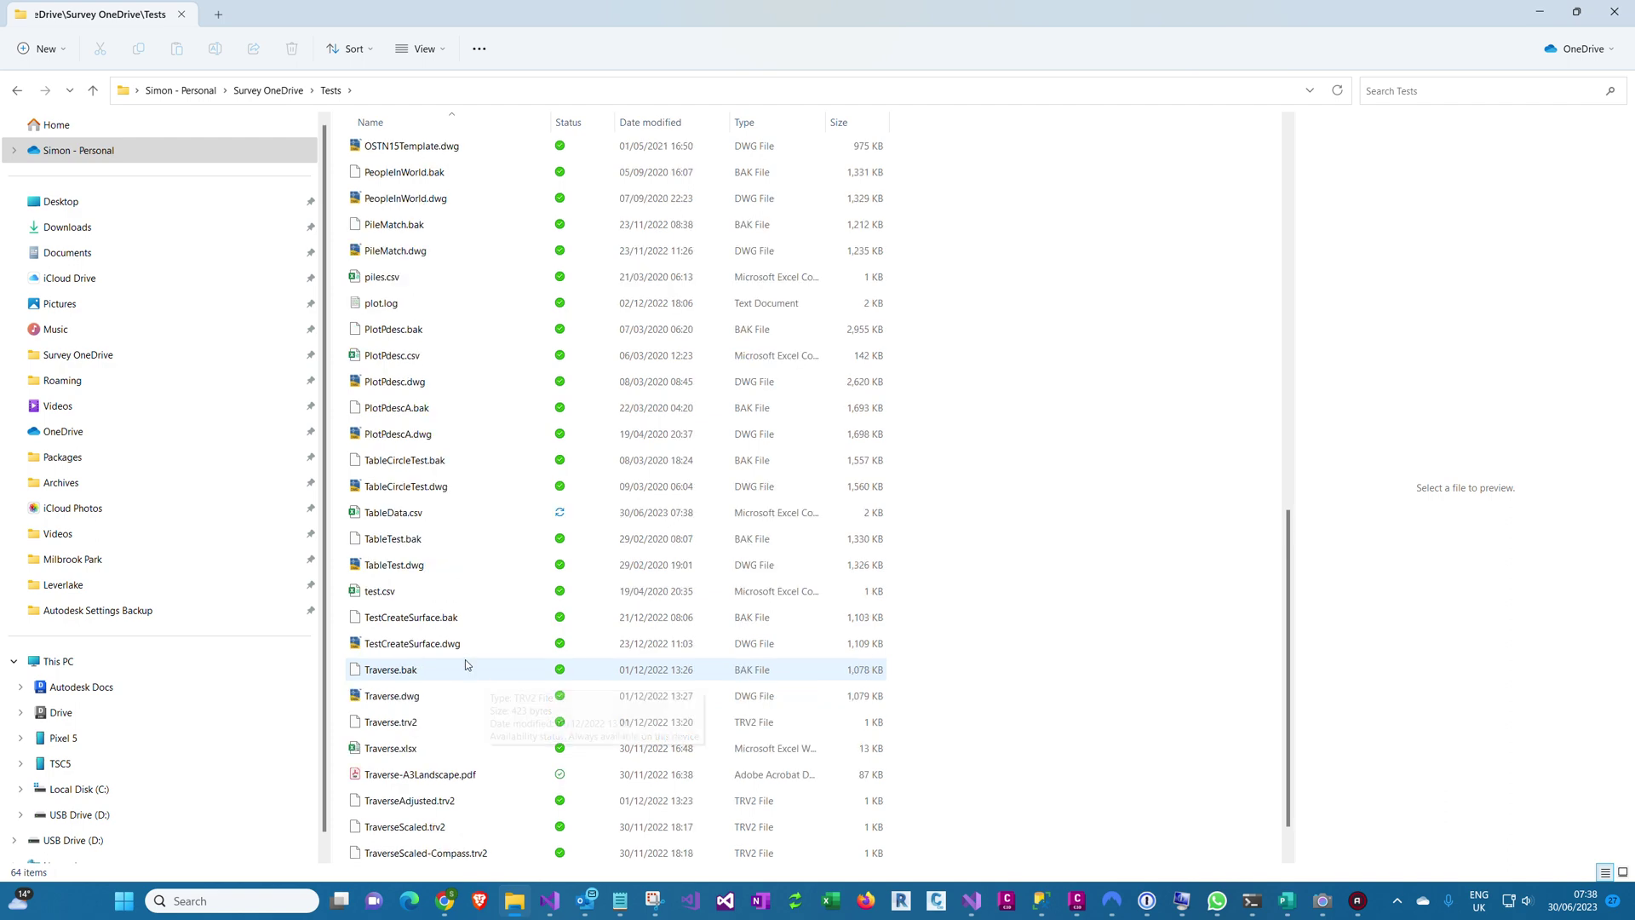
double_click(397, 515)
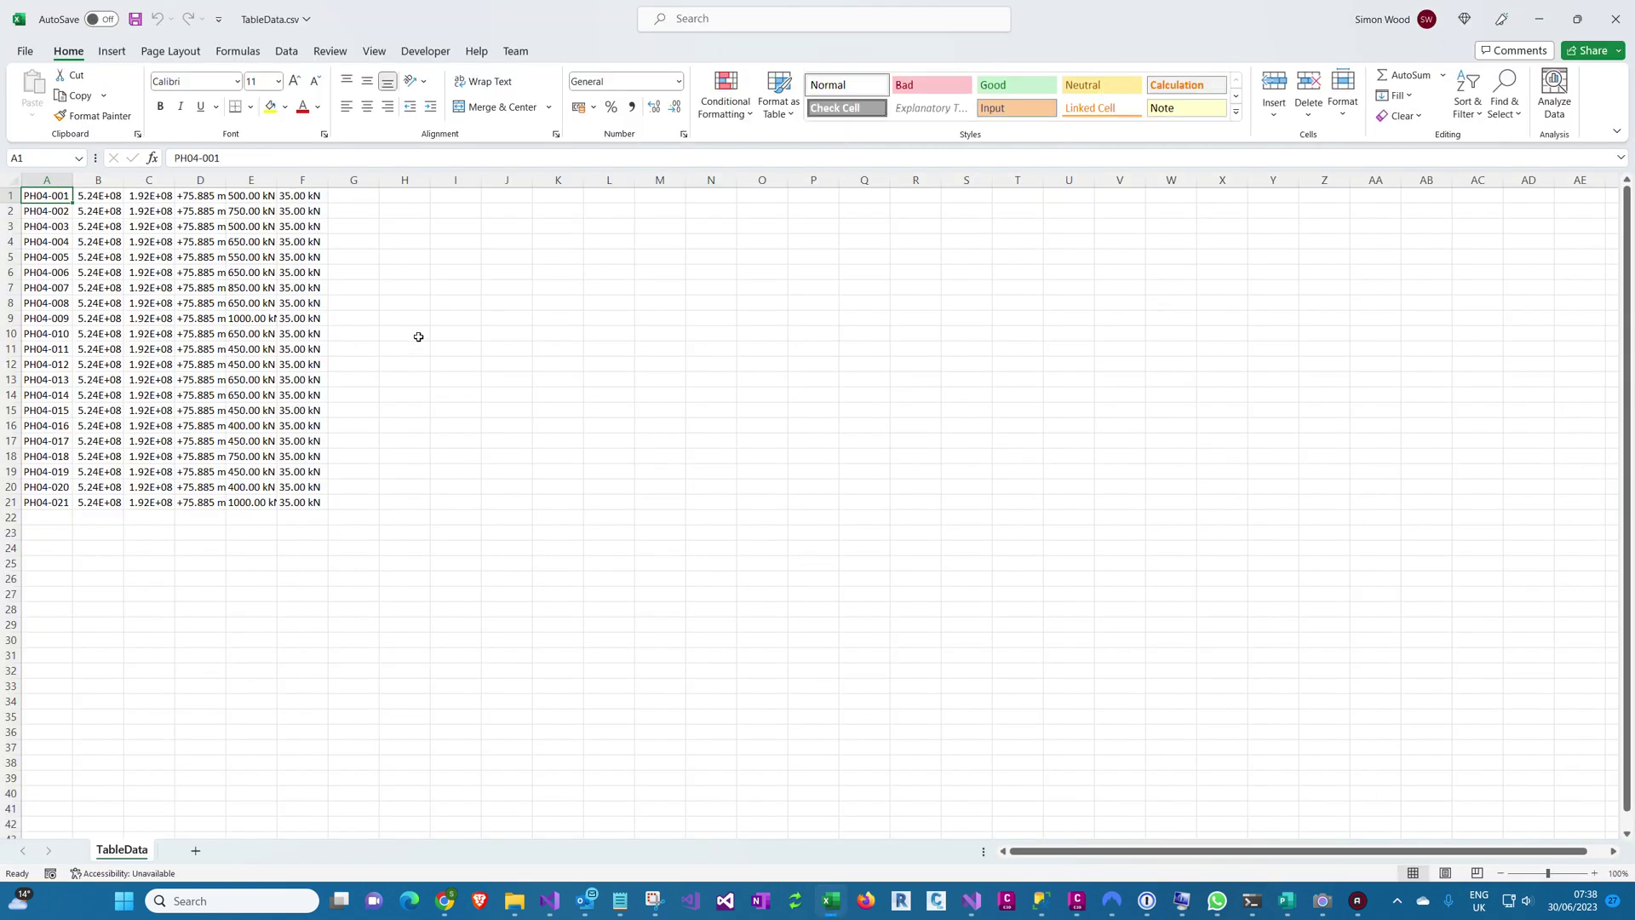
Autofit easting and northing columns B:C and delete the level and load columns D:H
click(107, 182)
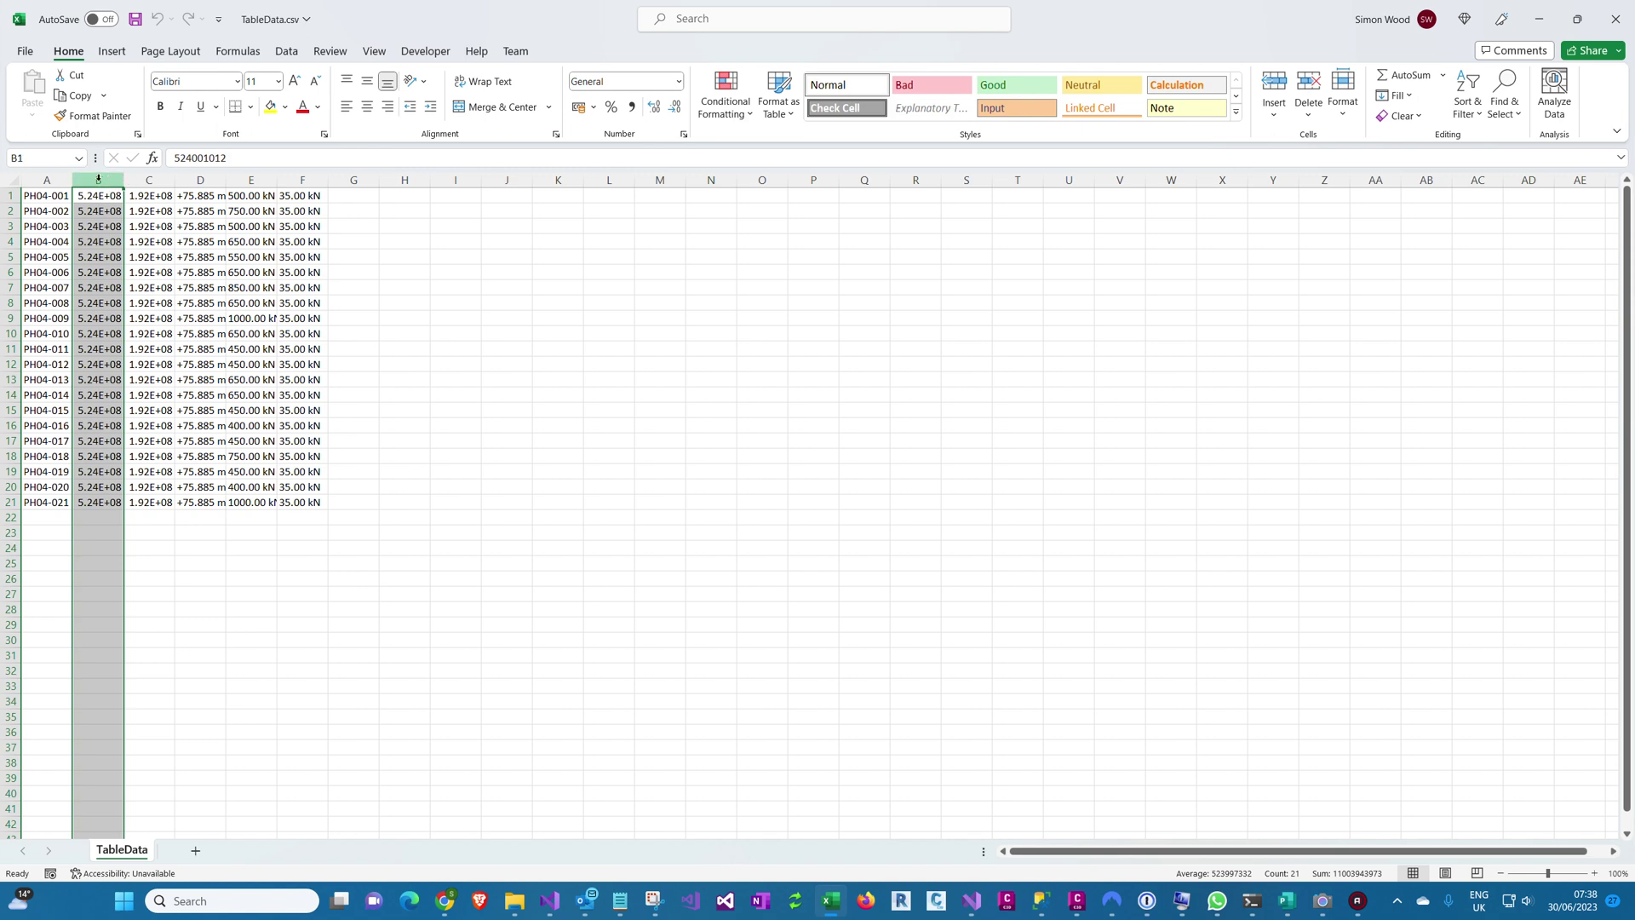
drag(112, 183, 228, 181)
click(303, 179)
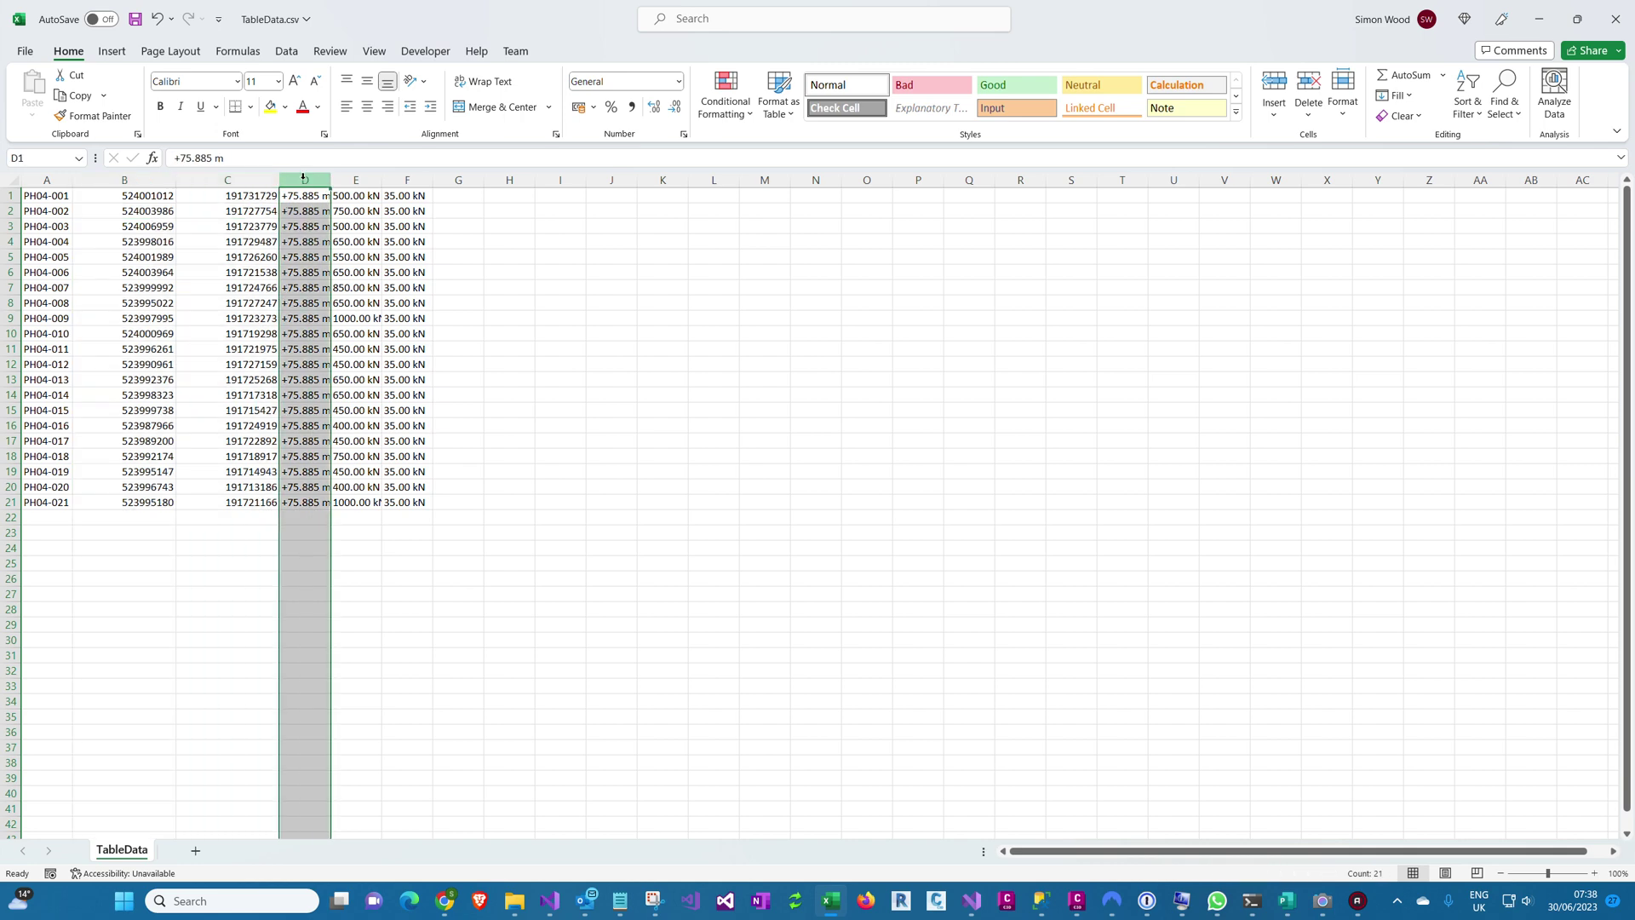
drag(303, 179, 481, 189)
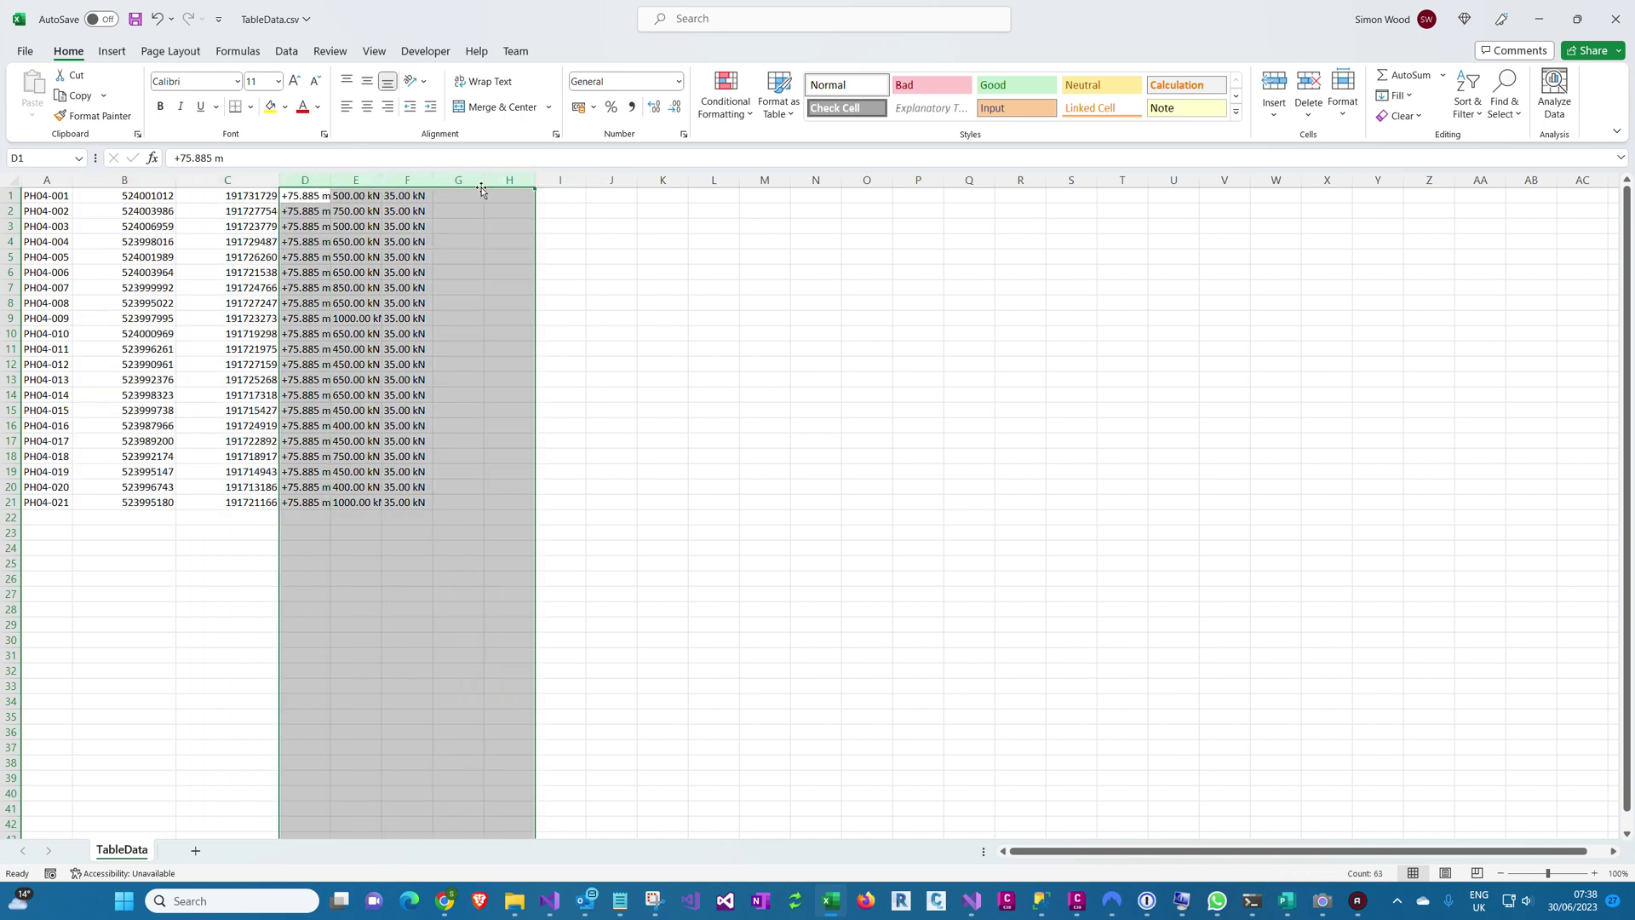
right_click(481, 267)
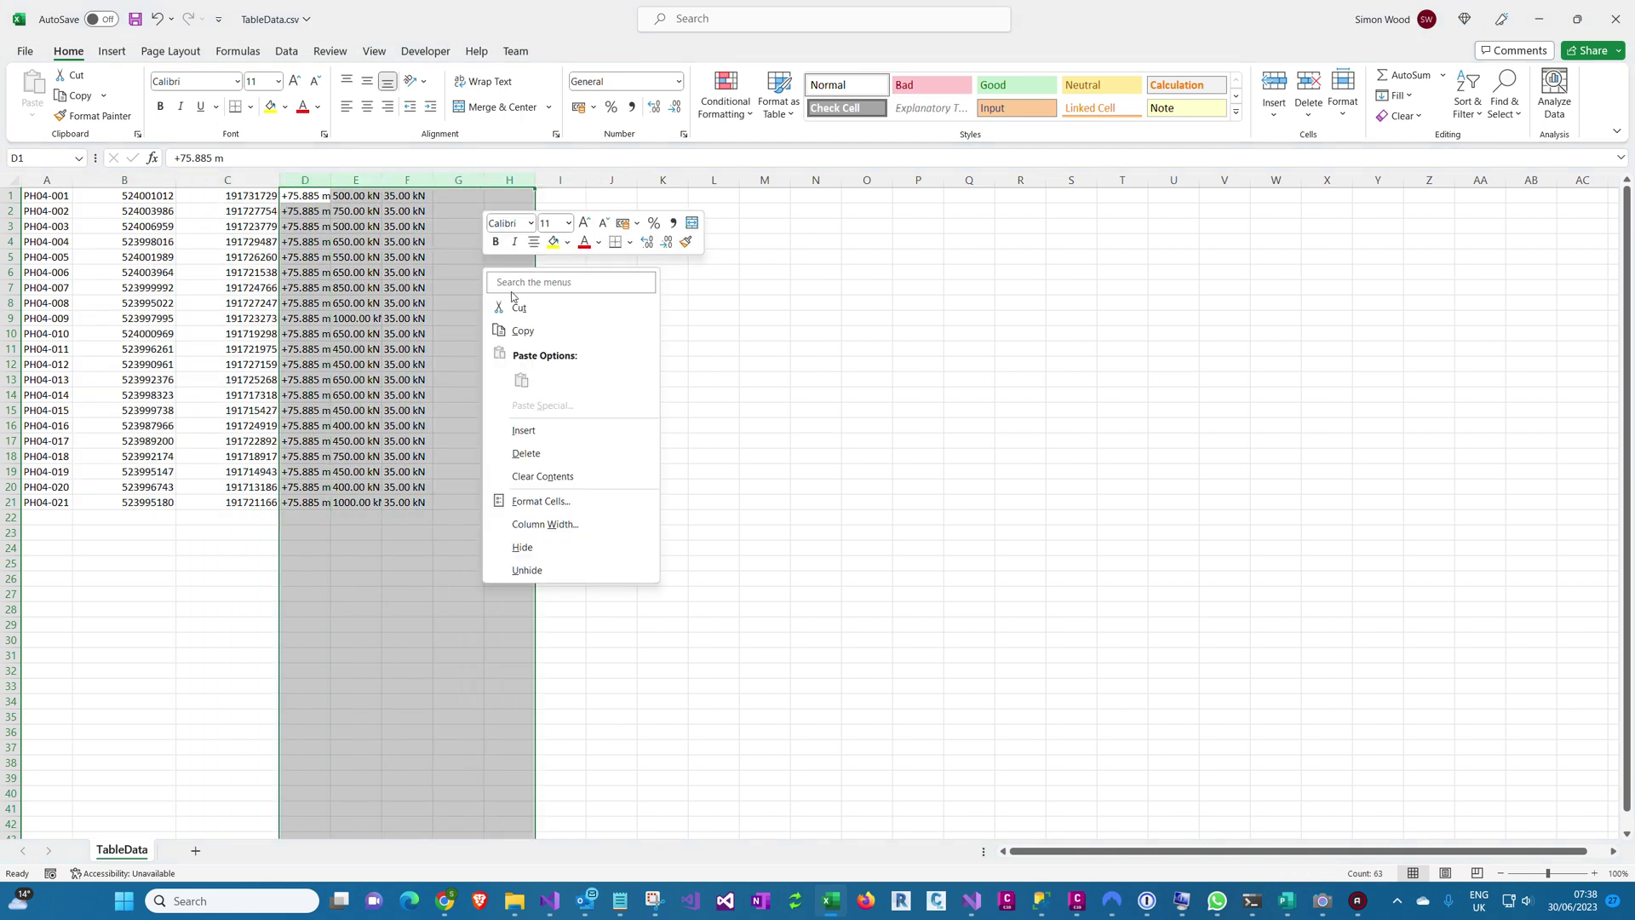
click(549, 454)
click(669, 504)
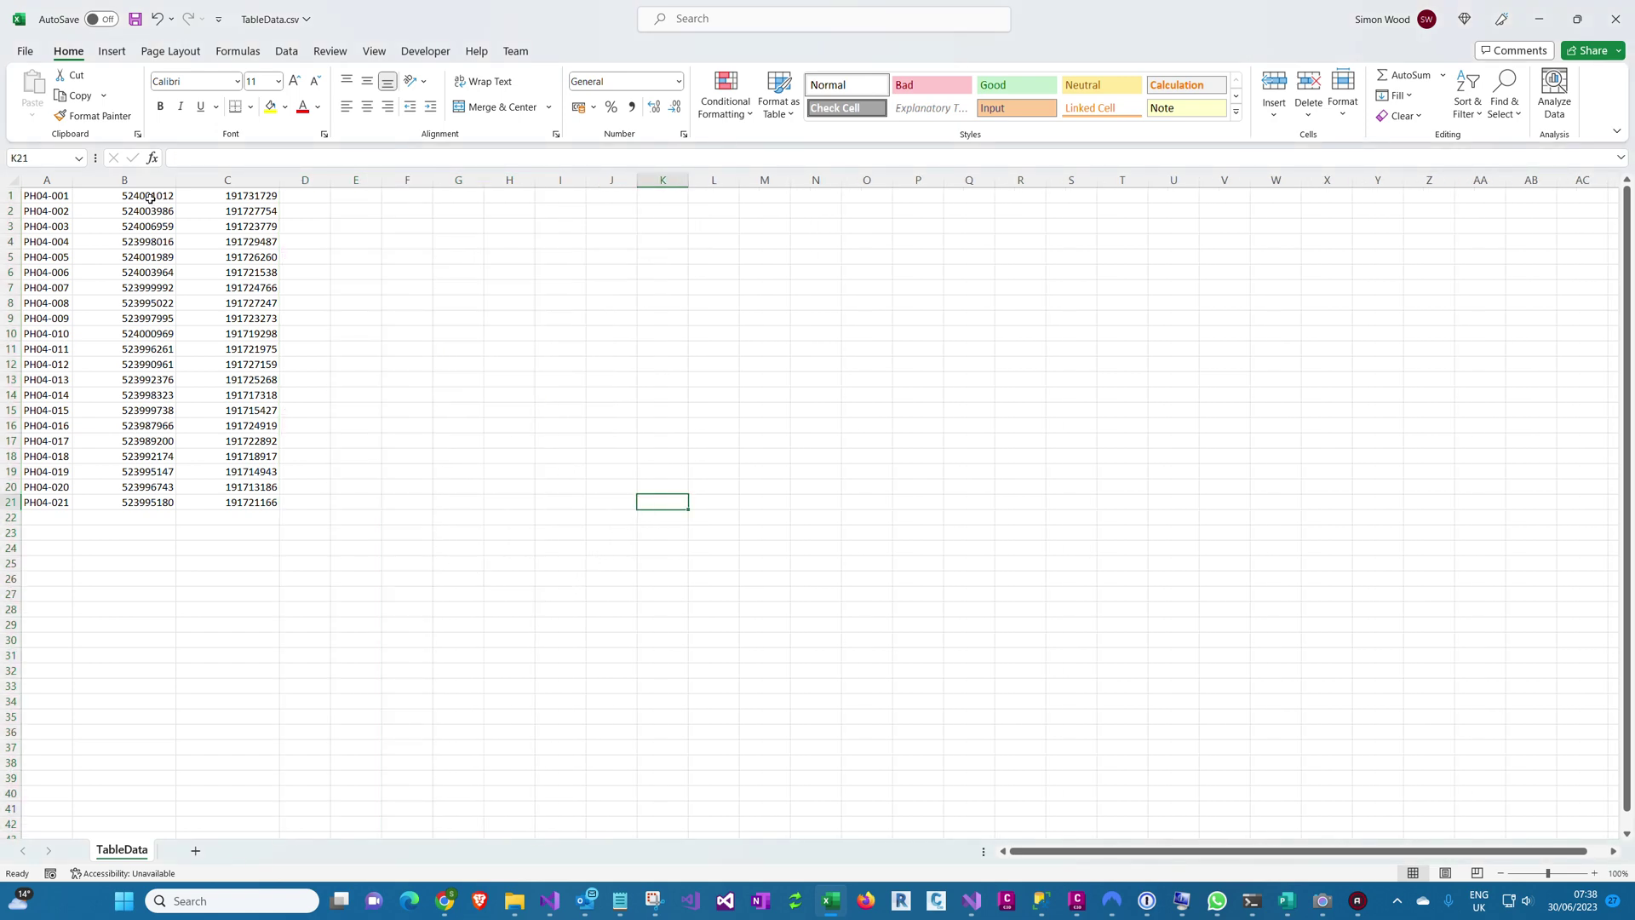
click(413, 195)
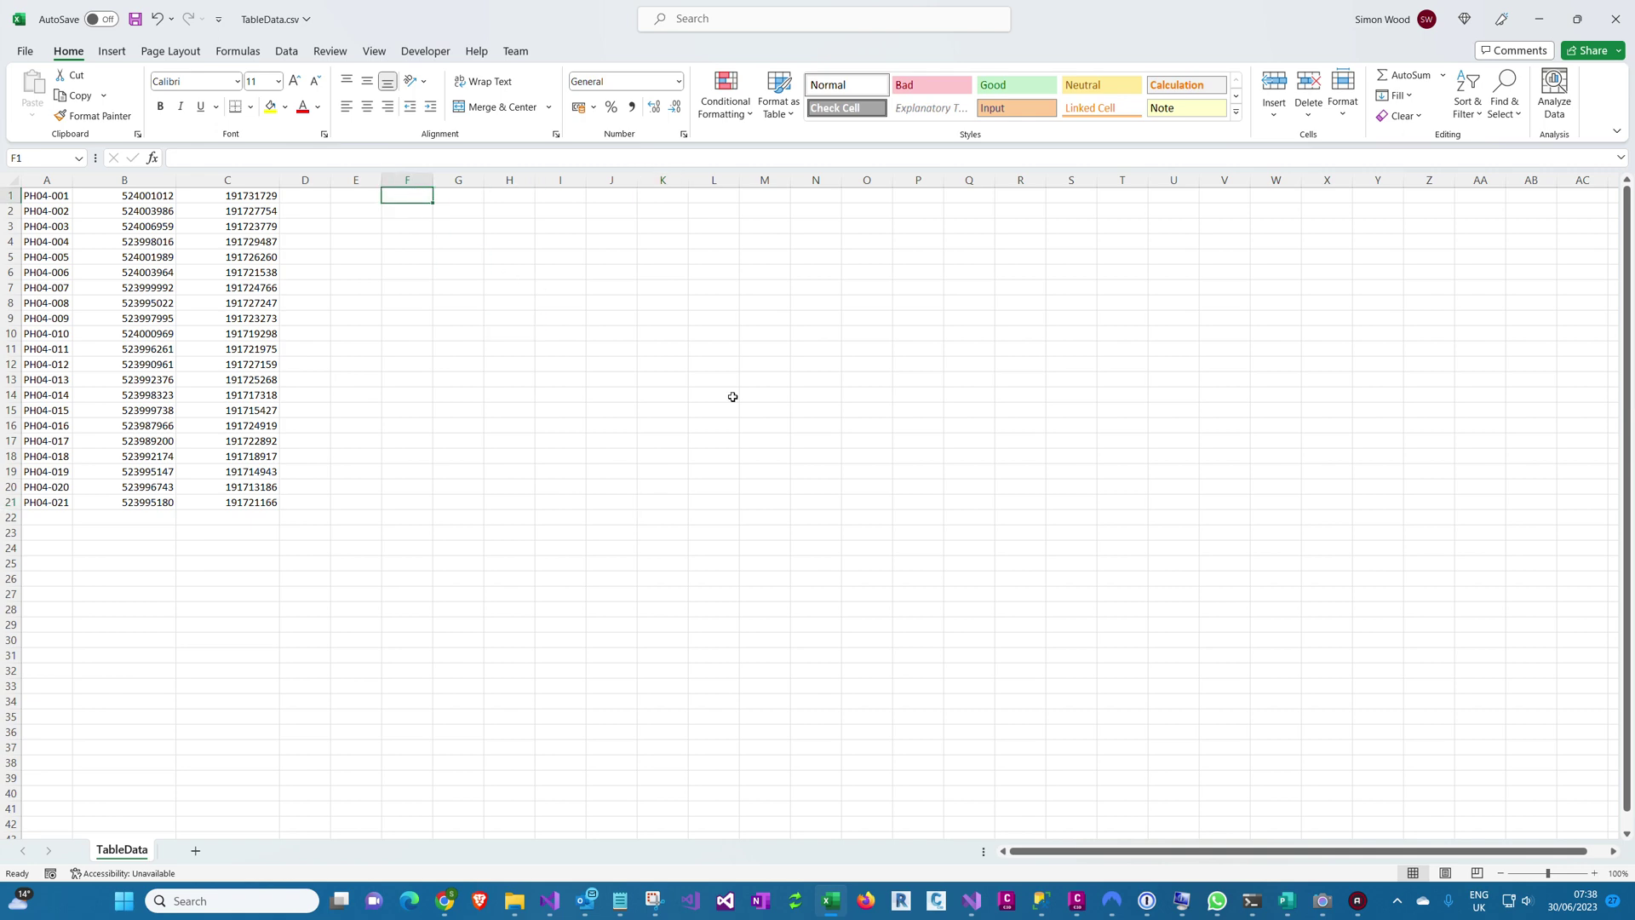
Enter =B1/1000 in F1 and fill it across to G and down to row 21
text(=b1/1000)
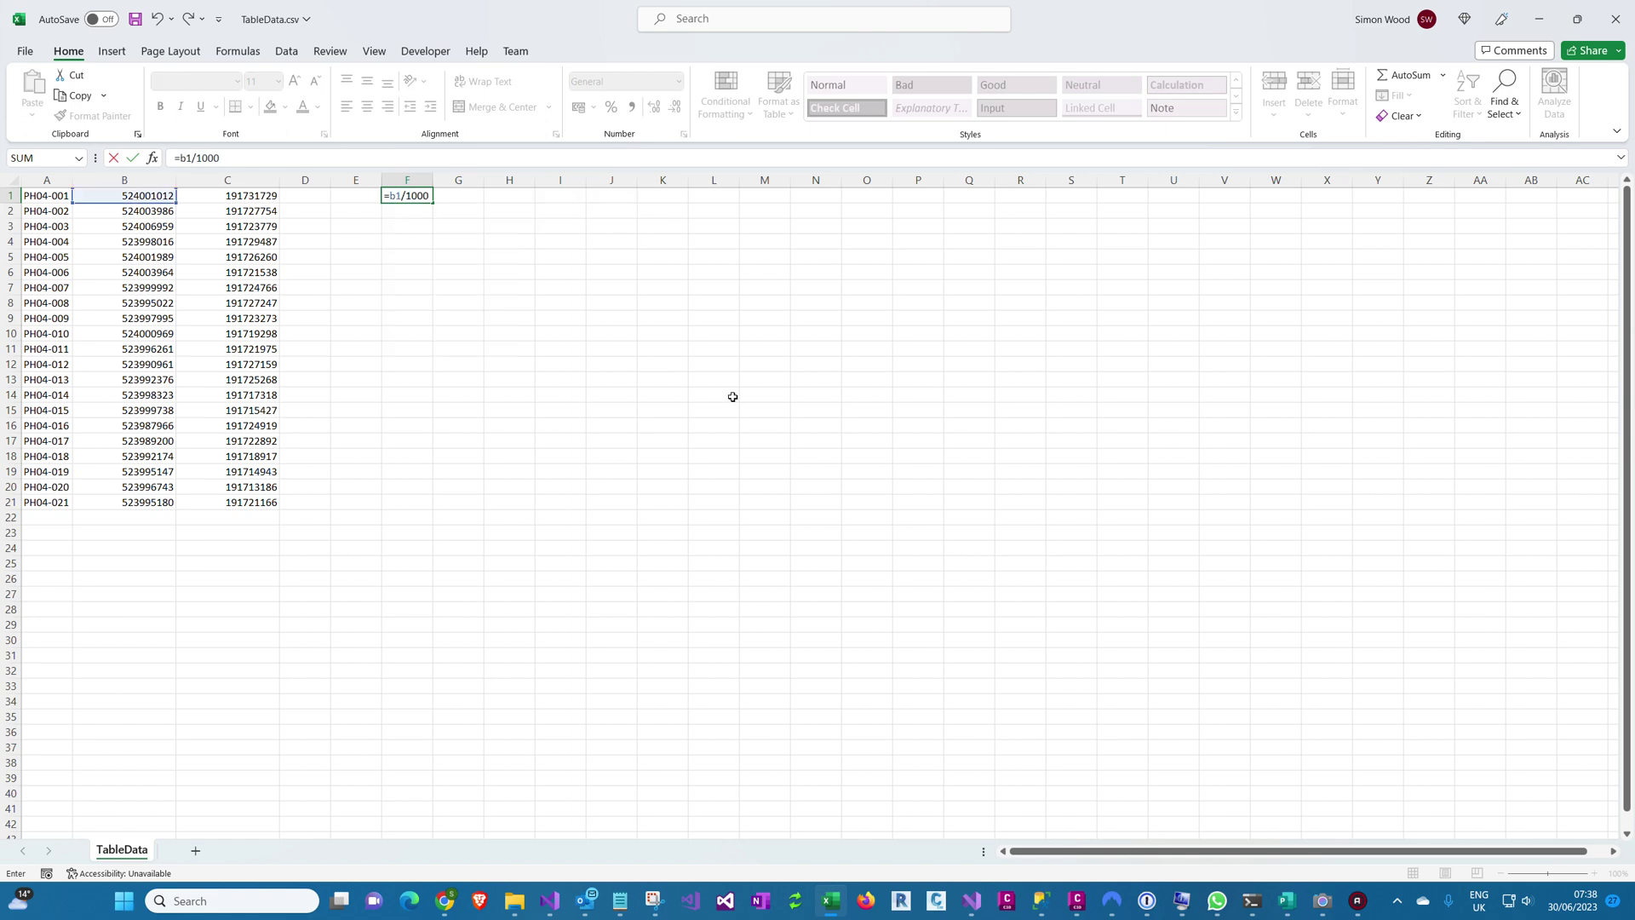
key(Return)
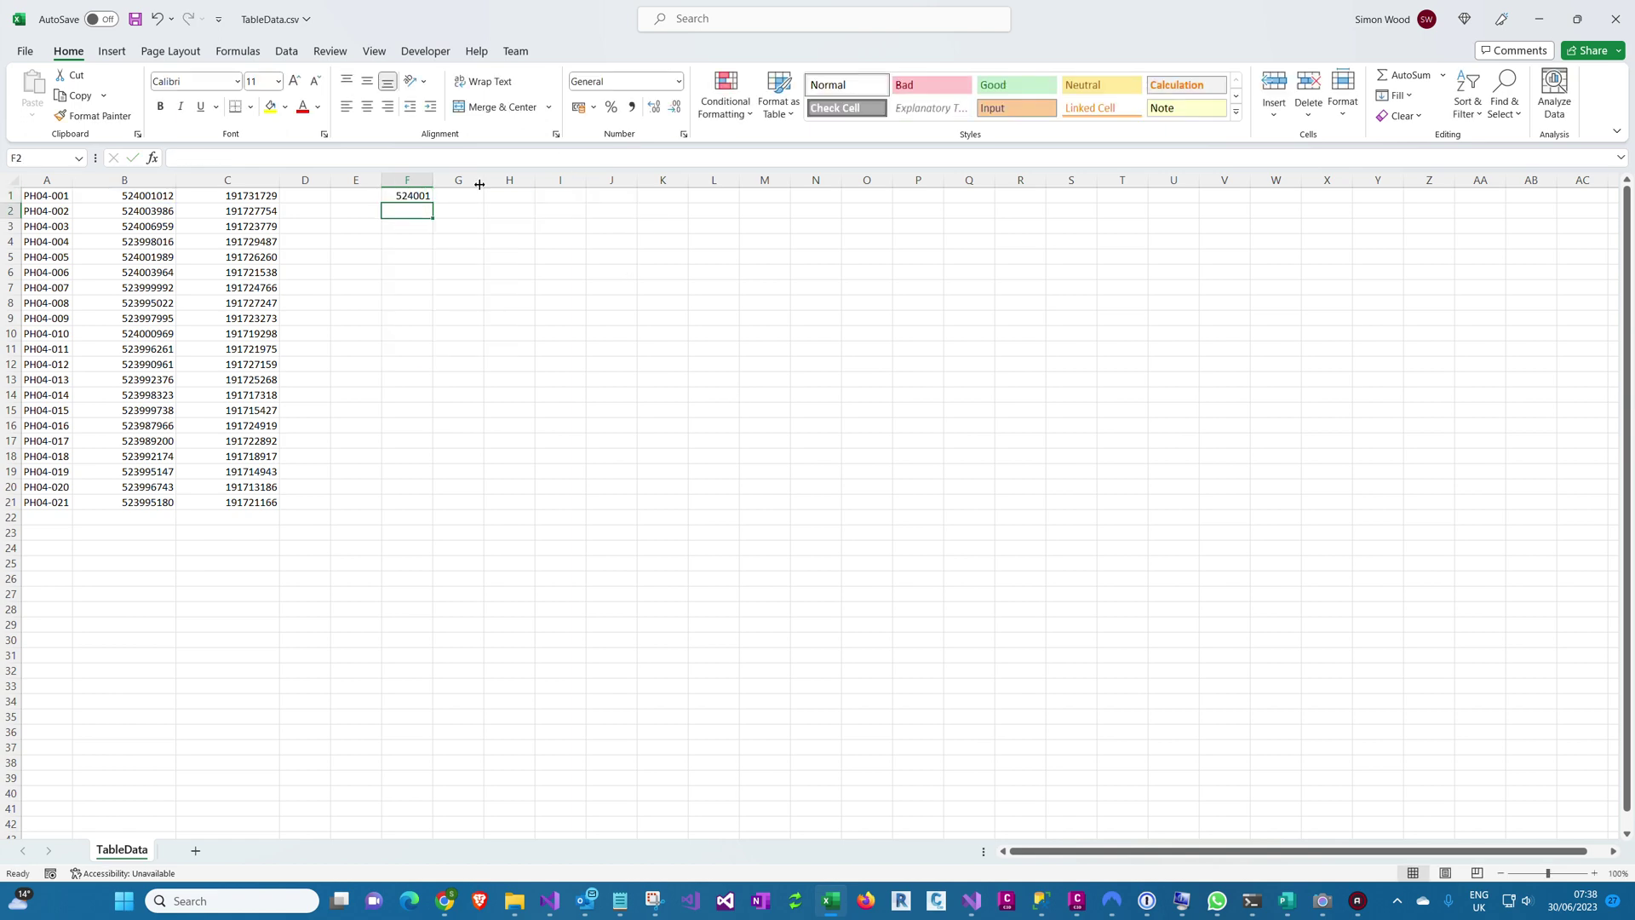
drag(434, 183, 555, 181)
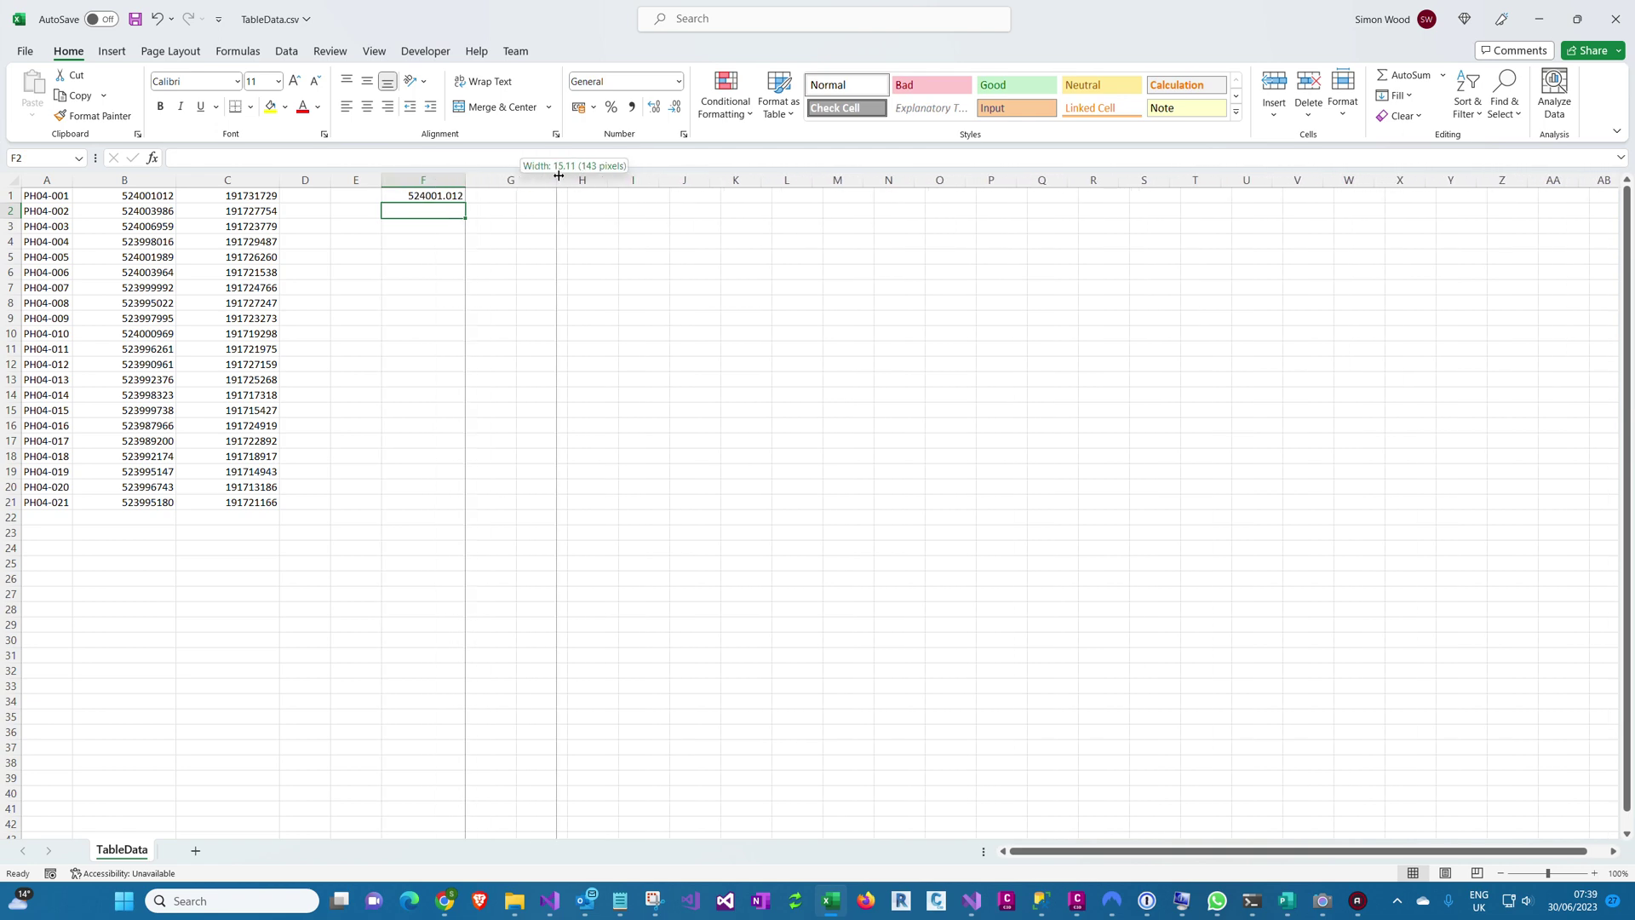
click(423, 180)
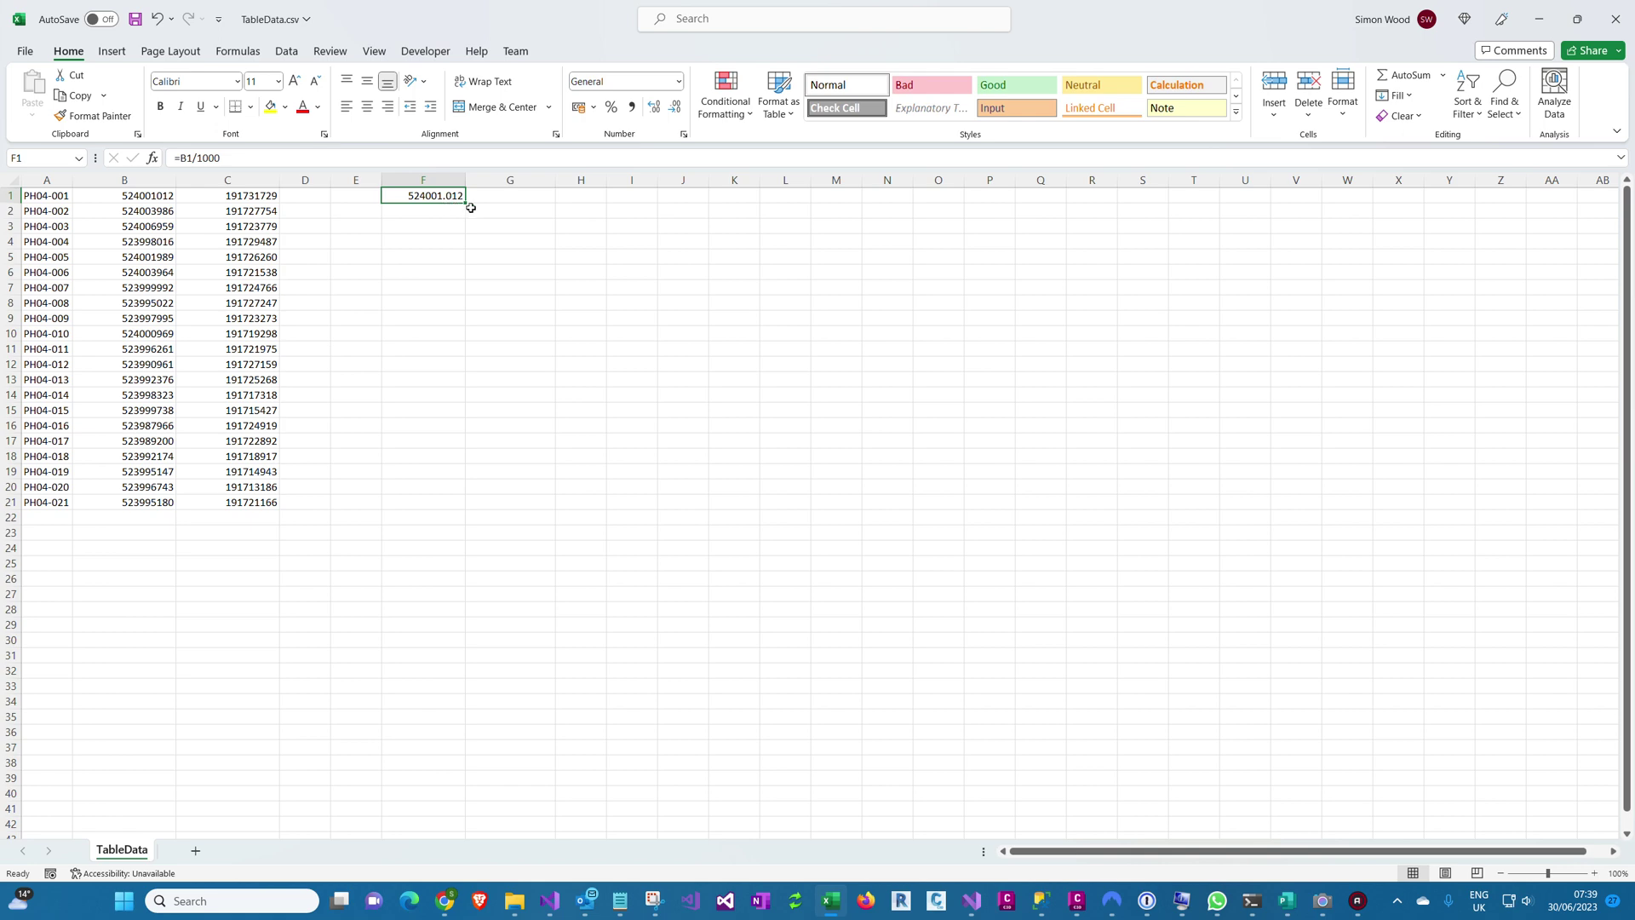
mouse_move(464, 203)
mouse_down()
mouse_move(552, 208)
mouse_move(555, 511)
mouse_up()
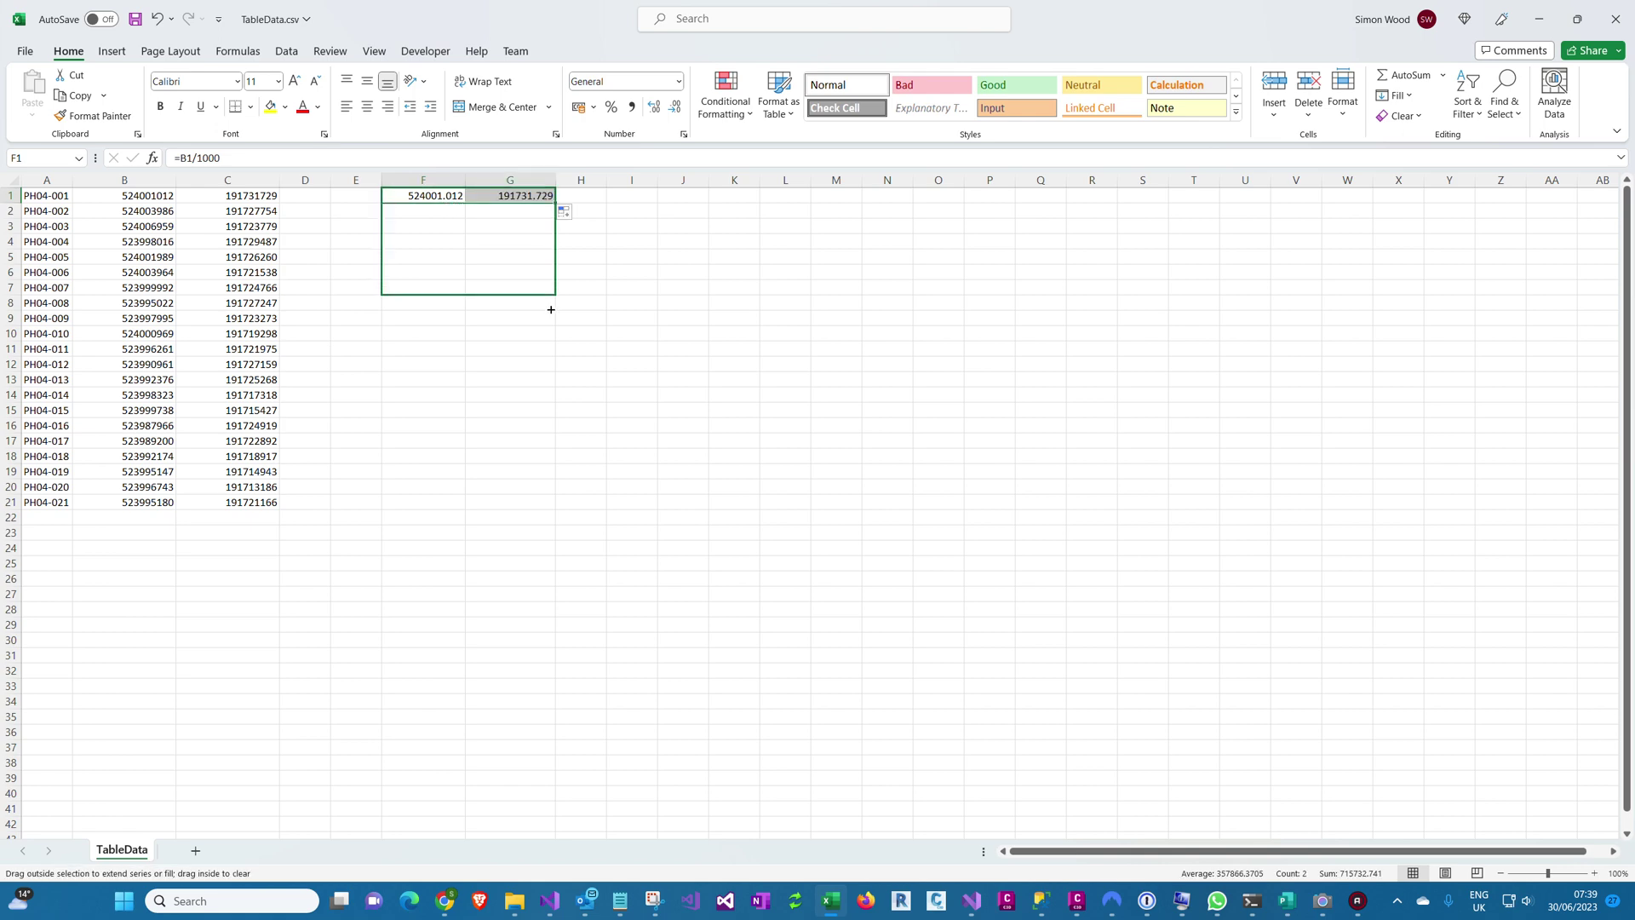
click(546, 594)
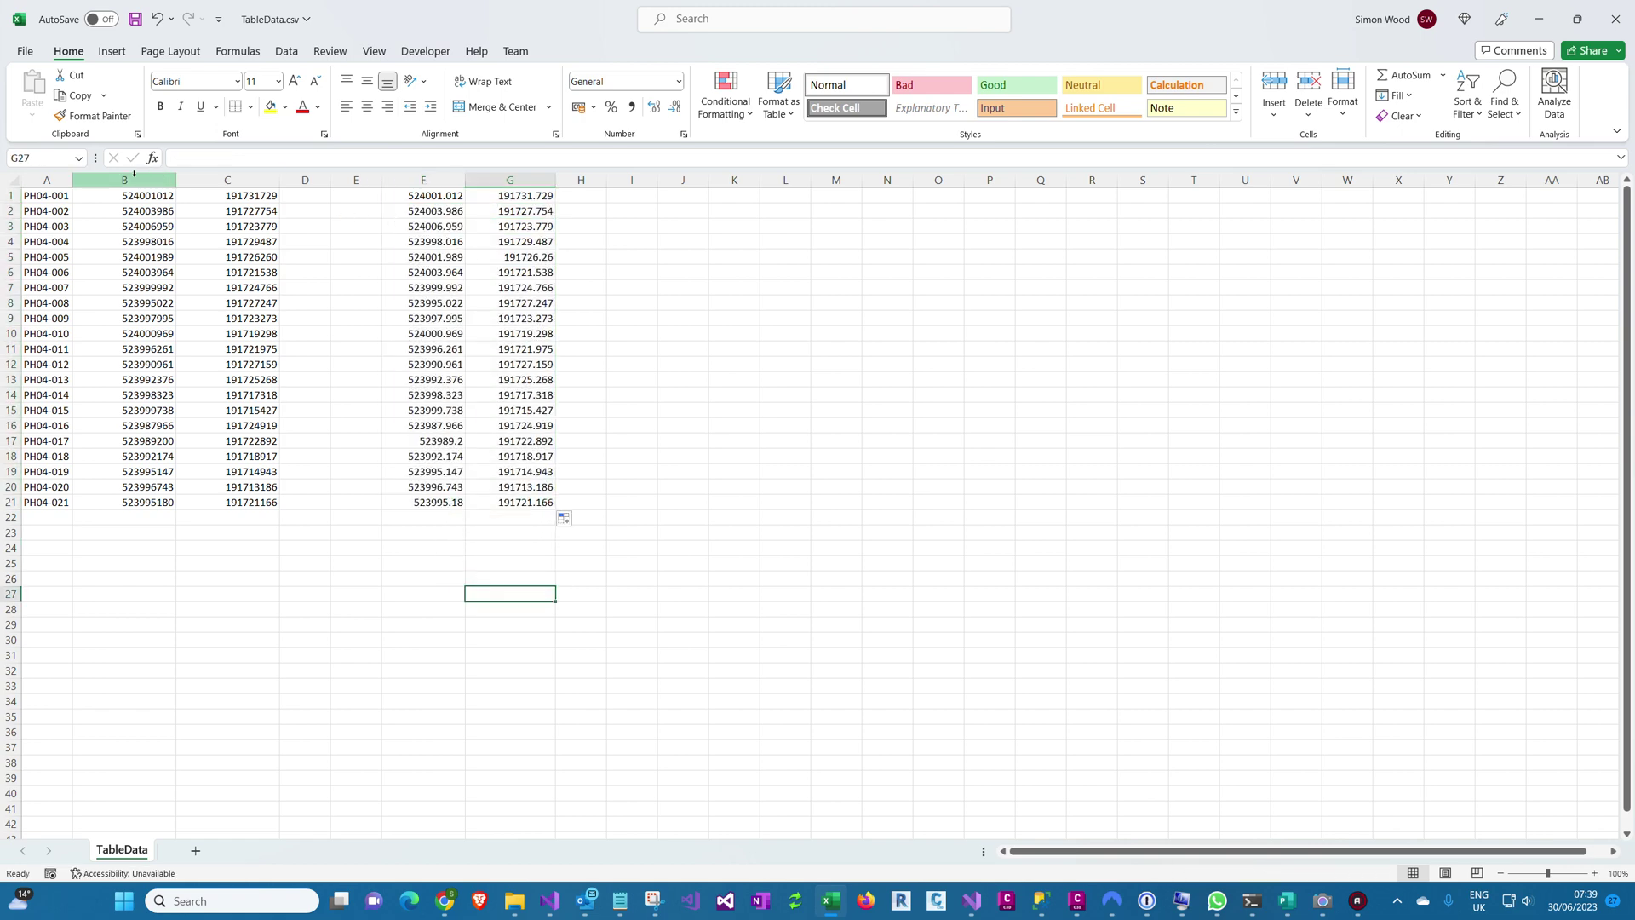
mouse_move(135, 195)
mouse_down()
mouse_move(280, 393)
mouse_move(278, 502)
mouse_up()
Move the original coordinates to K:L and paste F1:G21 as values into B1
drag(281, 401, 783, 387)
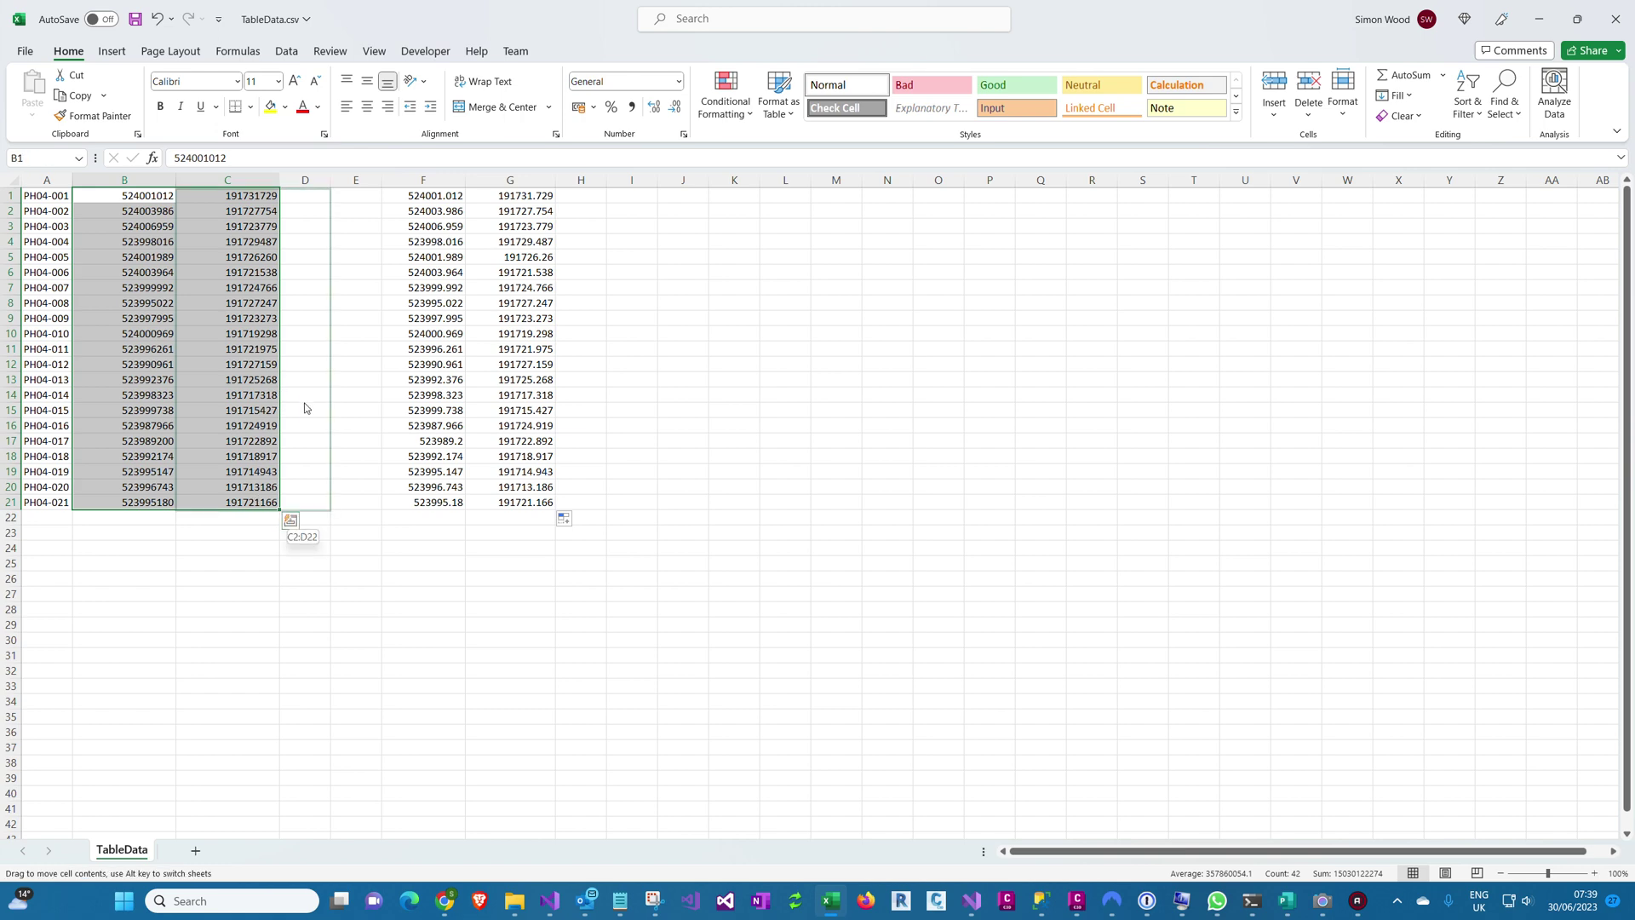
click(638, 422)
drag(439, 197, 524, 500)
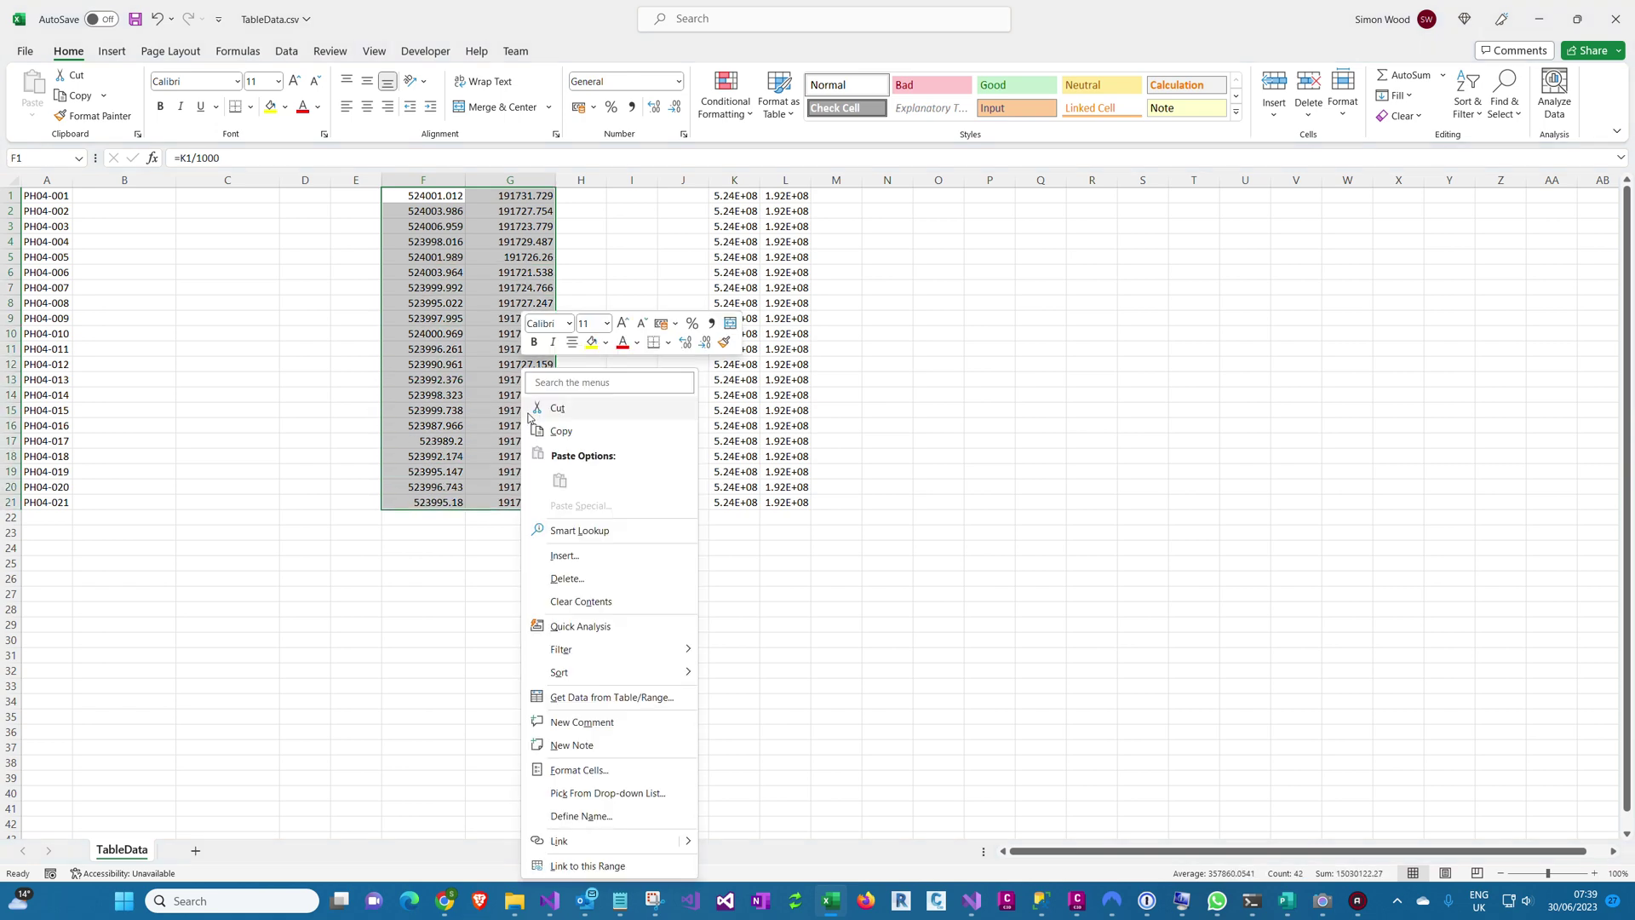
click(548, 432)
click(124, 199)
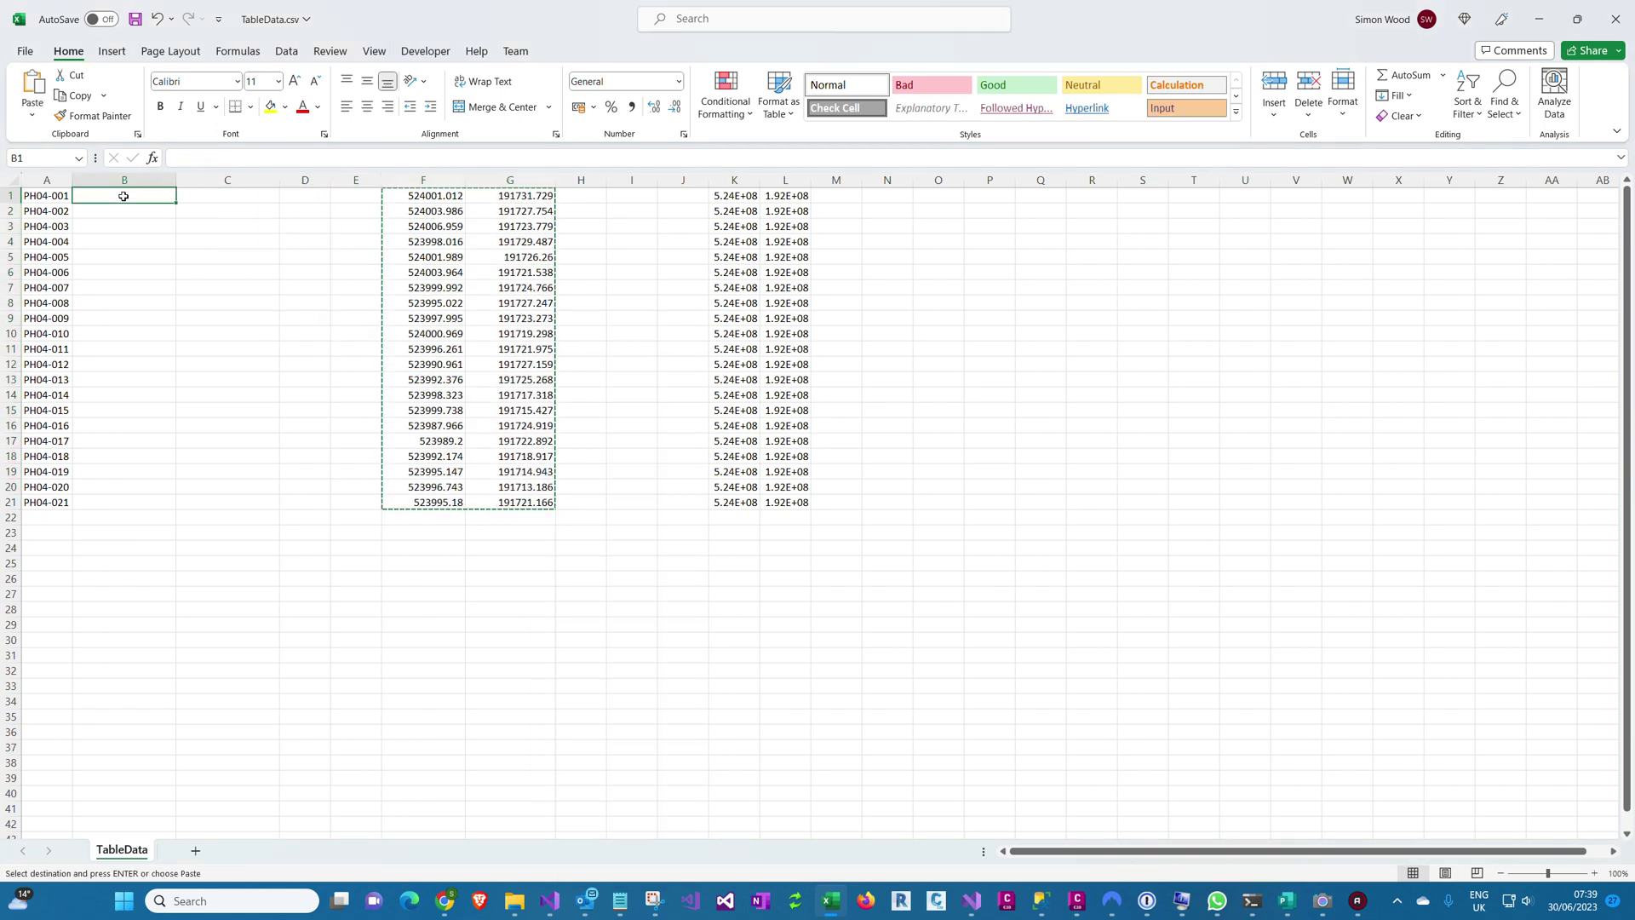
right_click(124, 200)
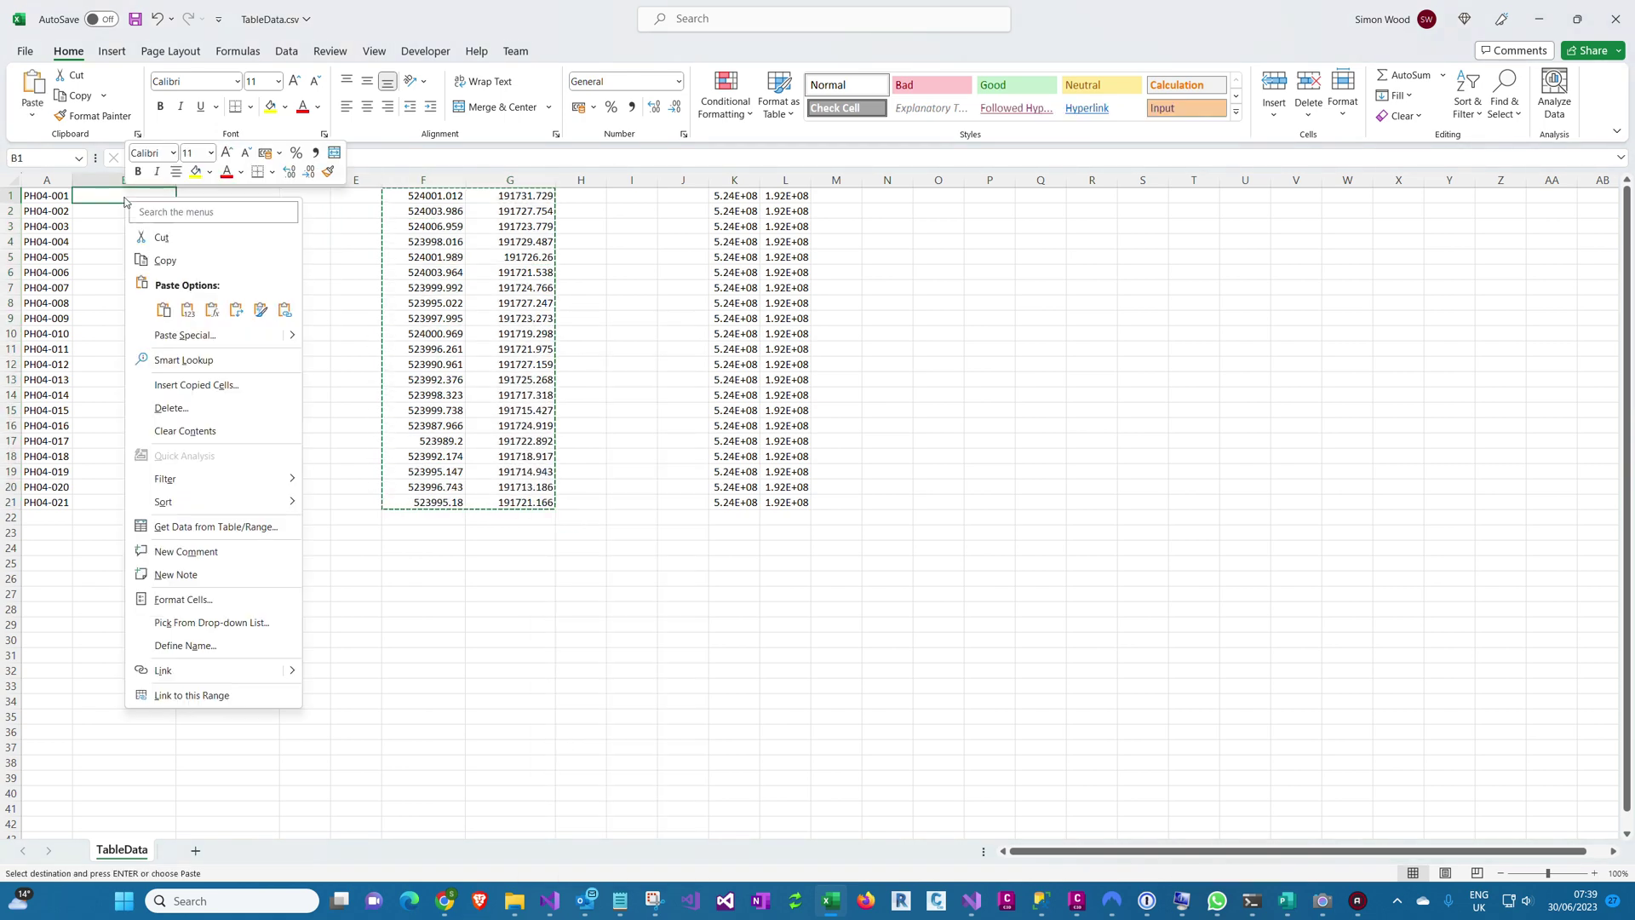
click(188, 310)
Delete the helper columns E through N
click(357, 322)
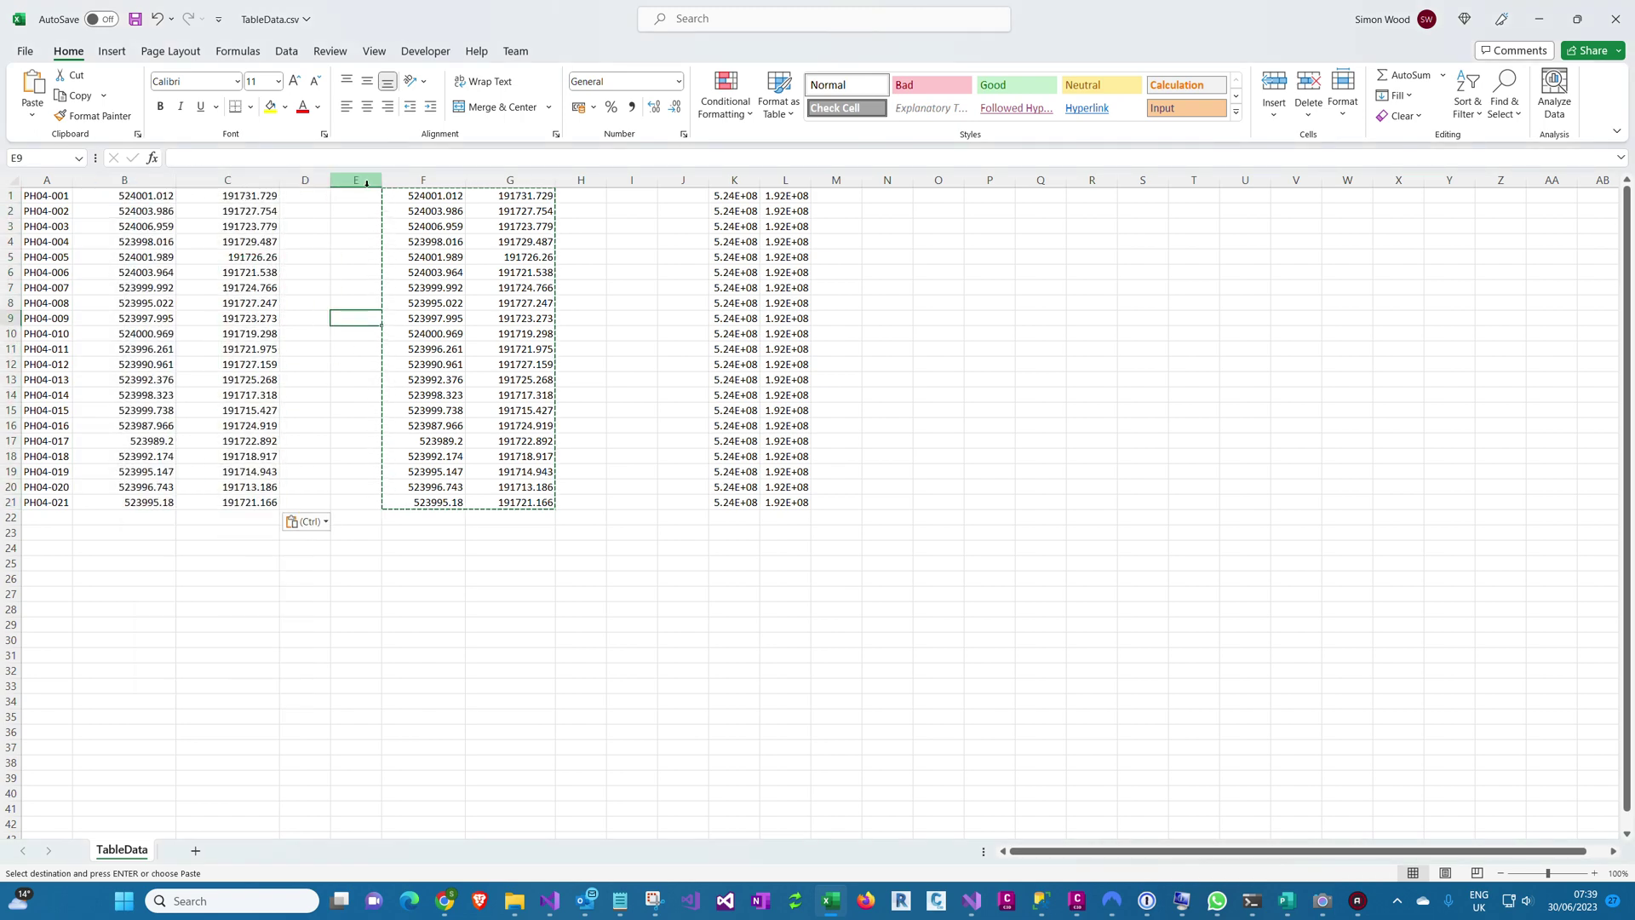
drag(358, 180, 865, 204)
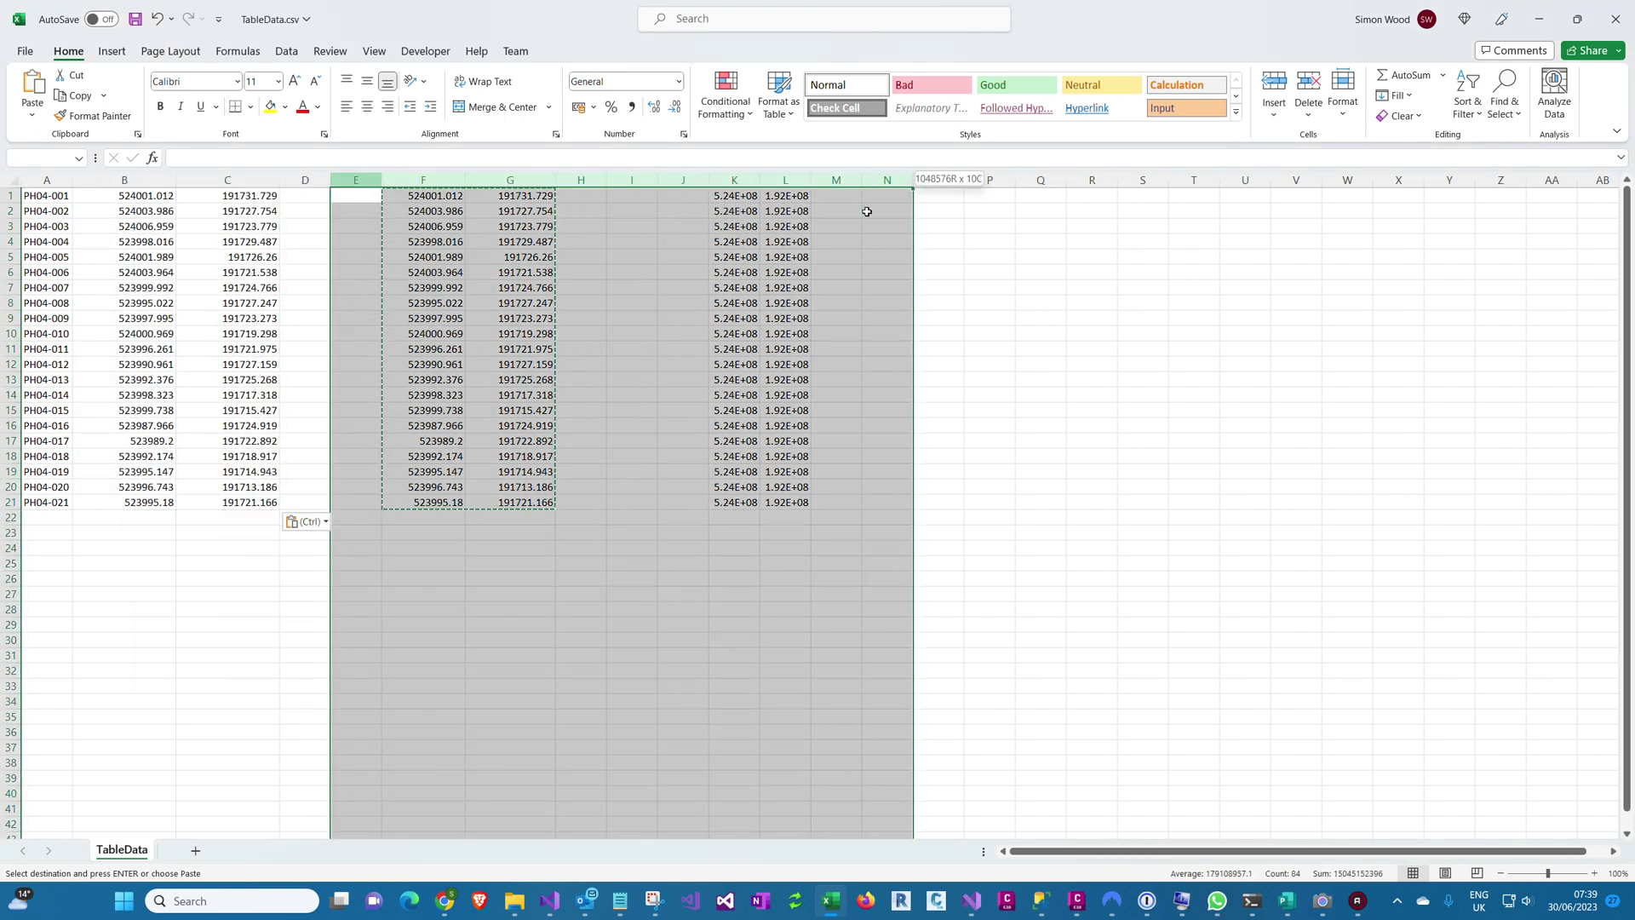
right_click(848, 300)
click(893, 488)
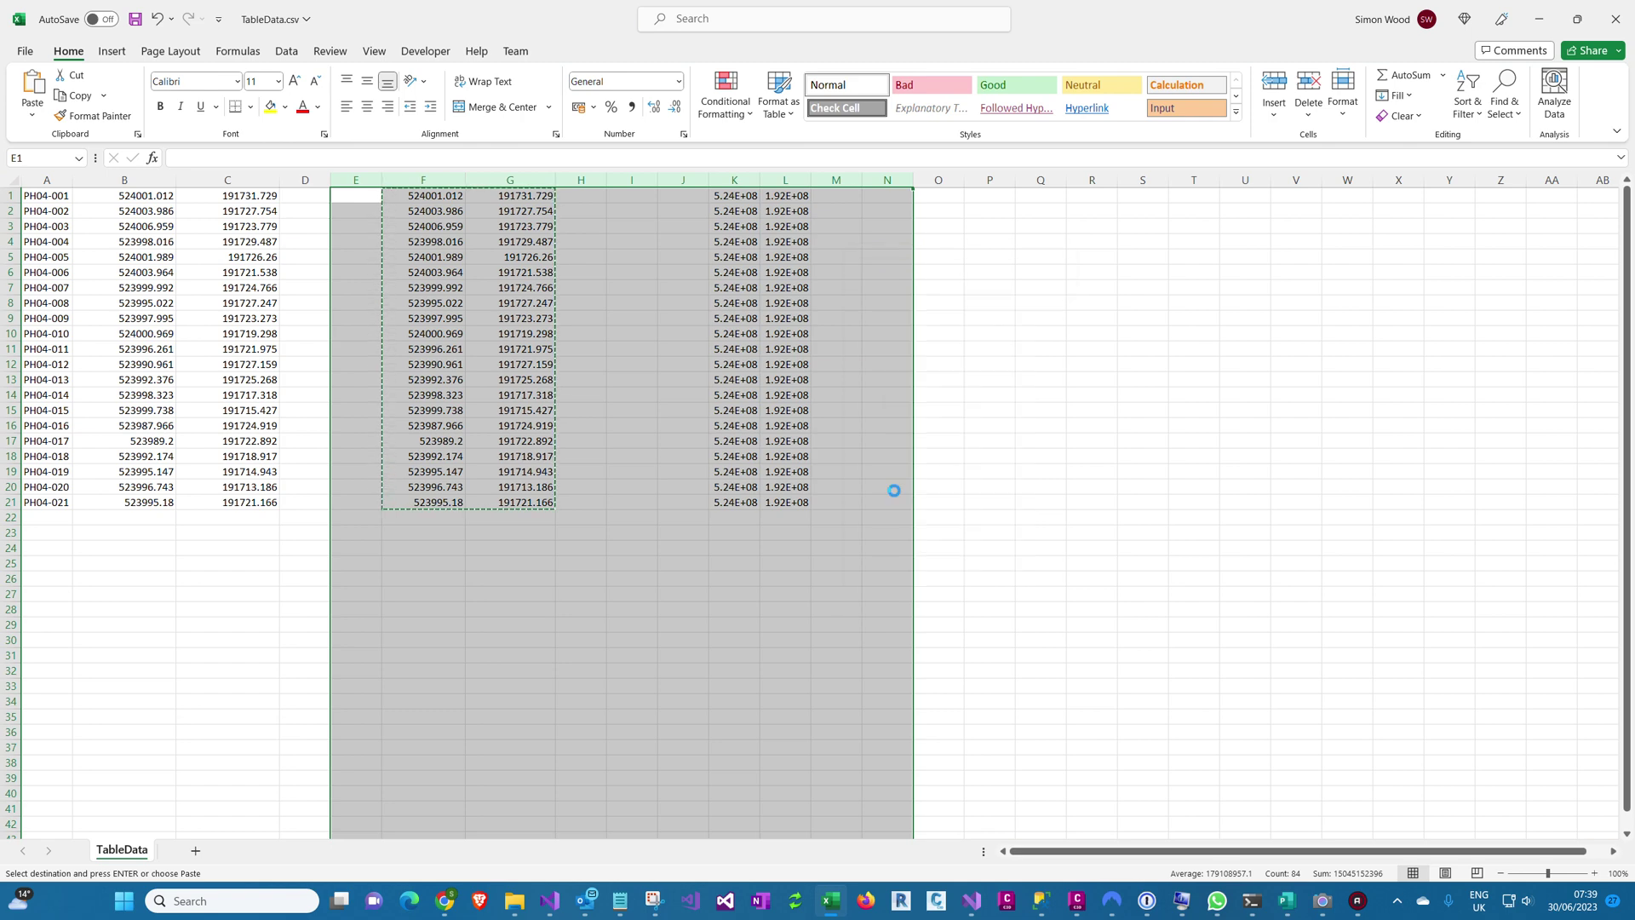
click(885, 501)
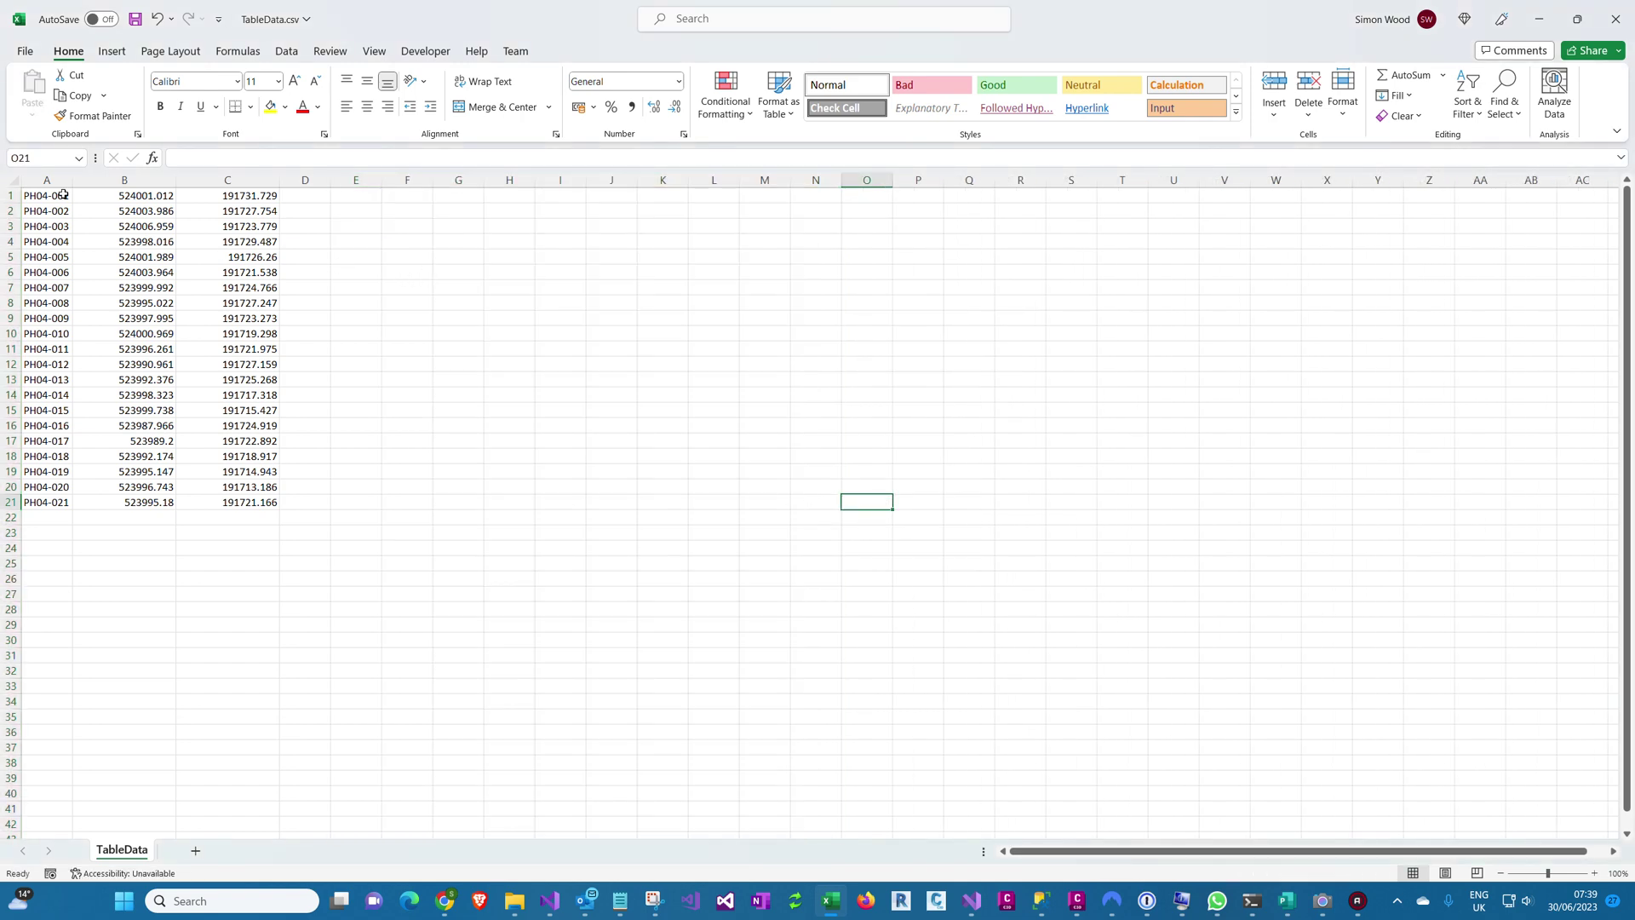
Move the pile IDs from A1:A21 into column E and enter 0 in D1
drag(63, 195, 28, 503)
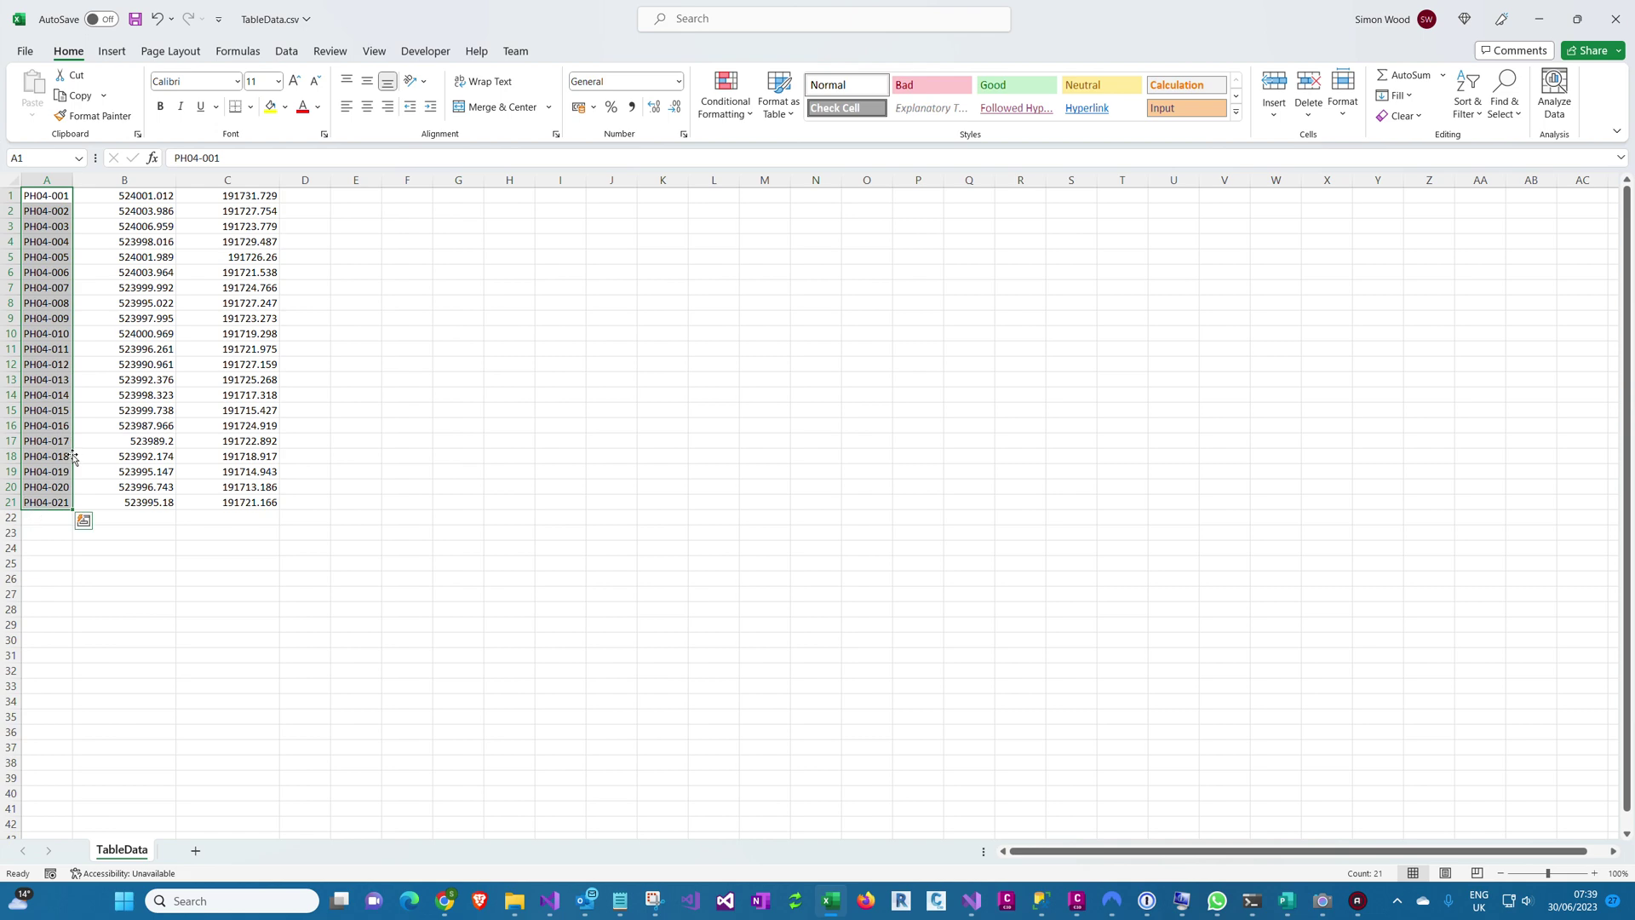
drag(74, 458, 369, 447)
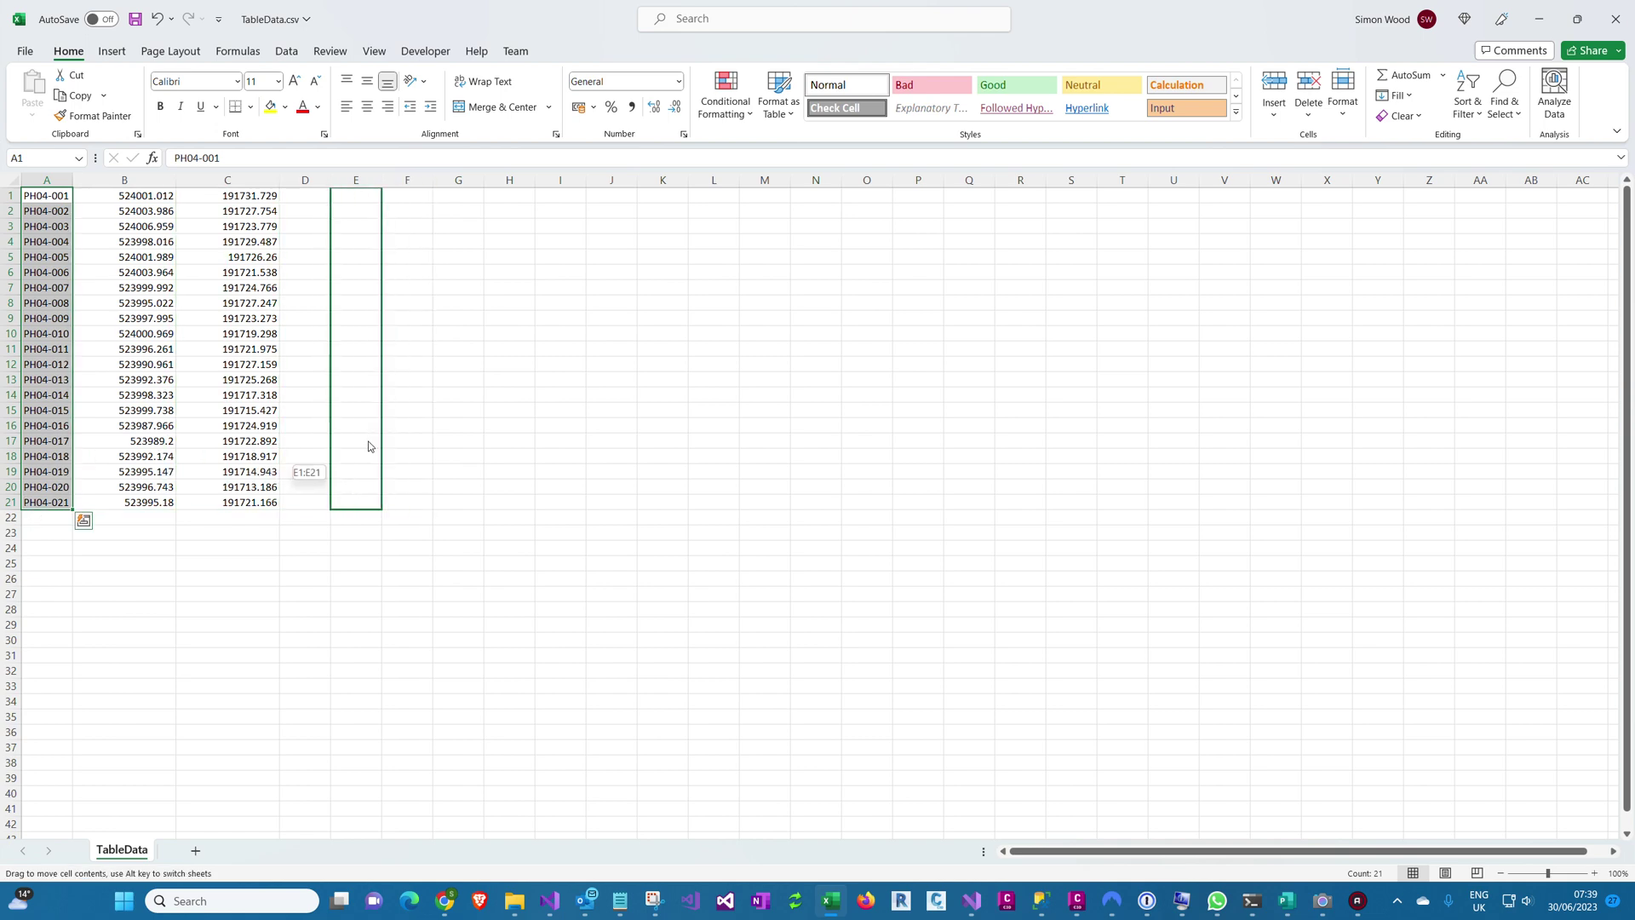
click(320, 196)
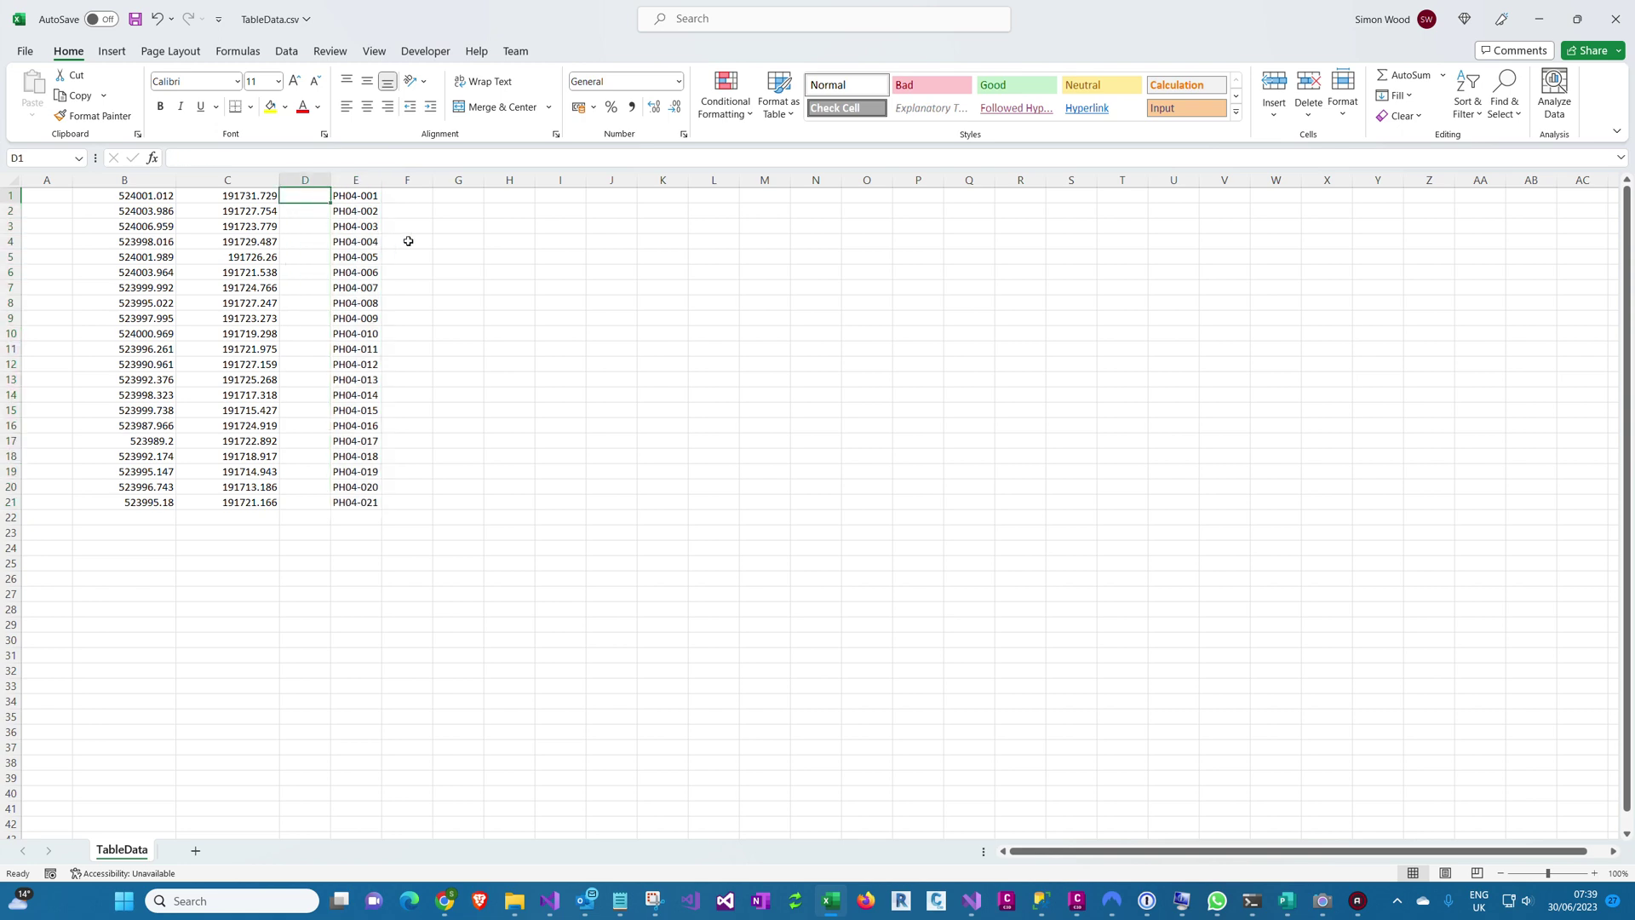
text(0)
key(Return)
Copy the zero elevation from D1 into D2:D21
click(307, 194)
right_click(316, 198)
click(350, 264)
click(310, 216)
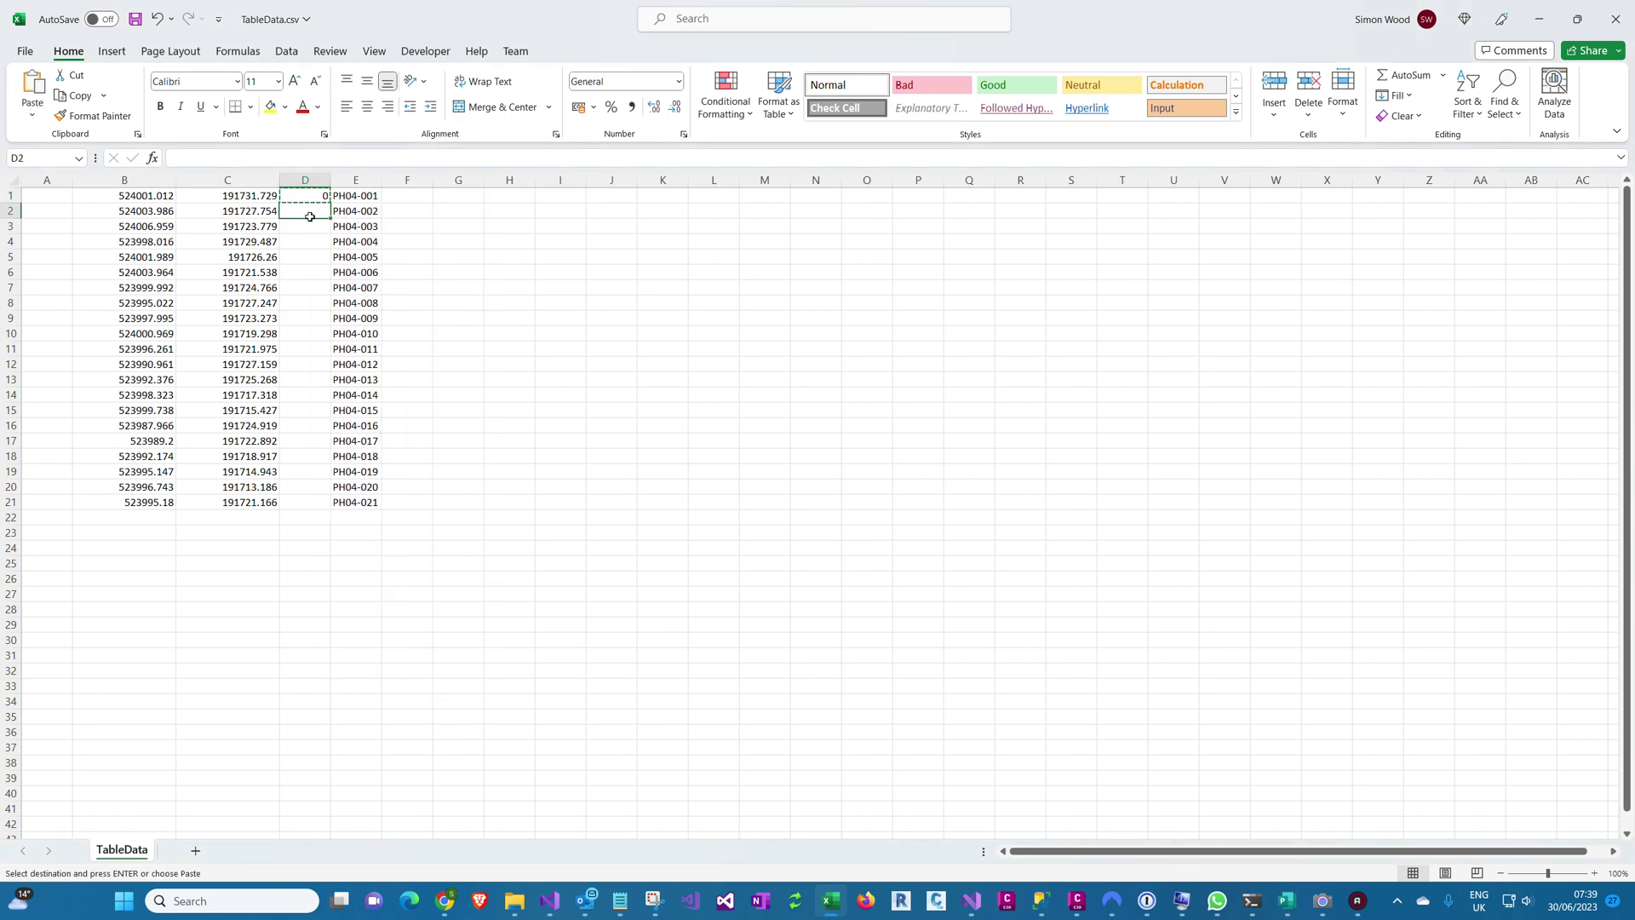
drag(310, 217, 303, 504)
right_click(303, 449)
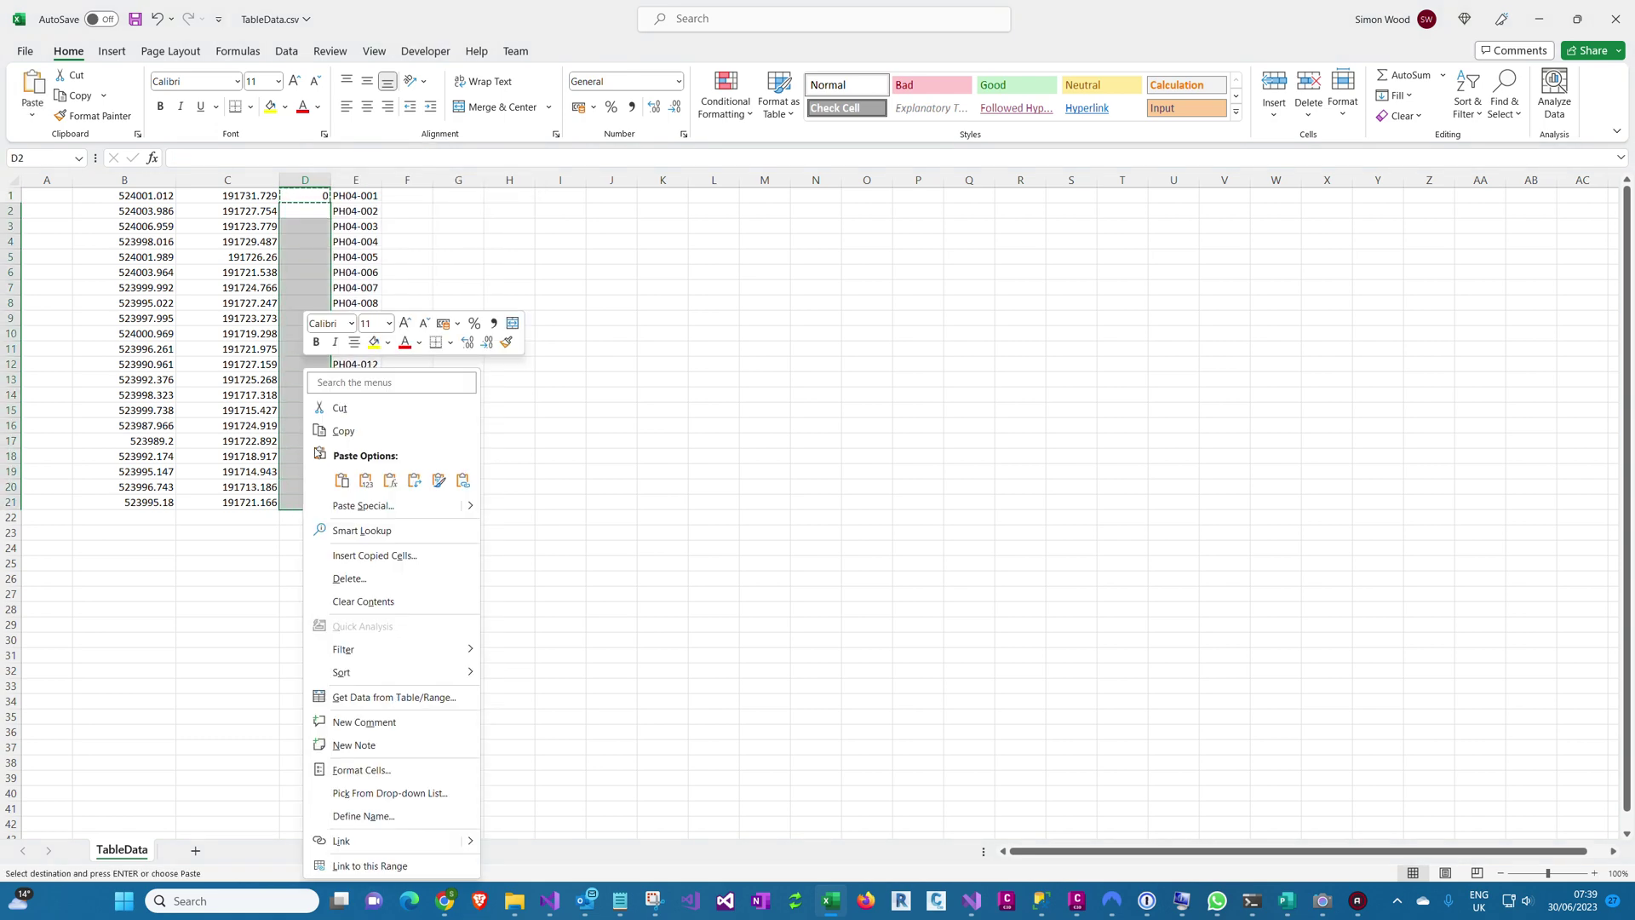
click(342, 480)
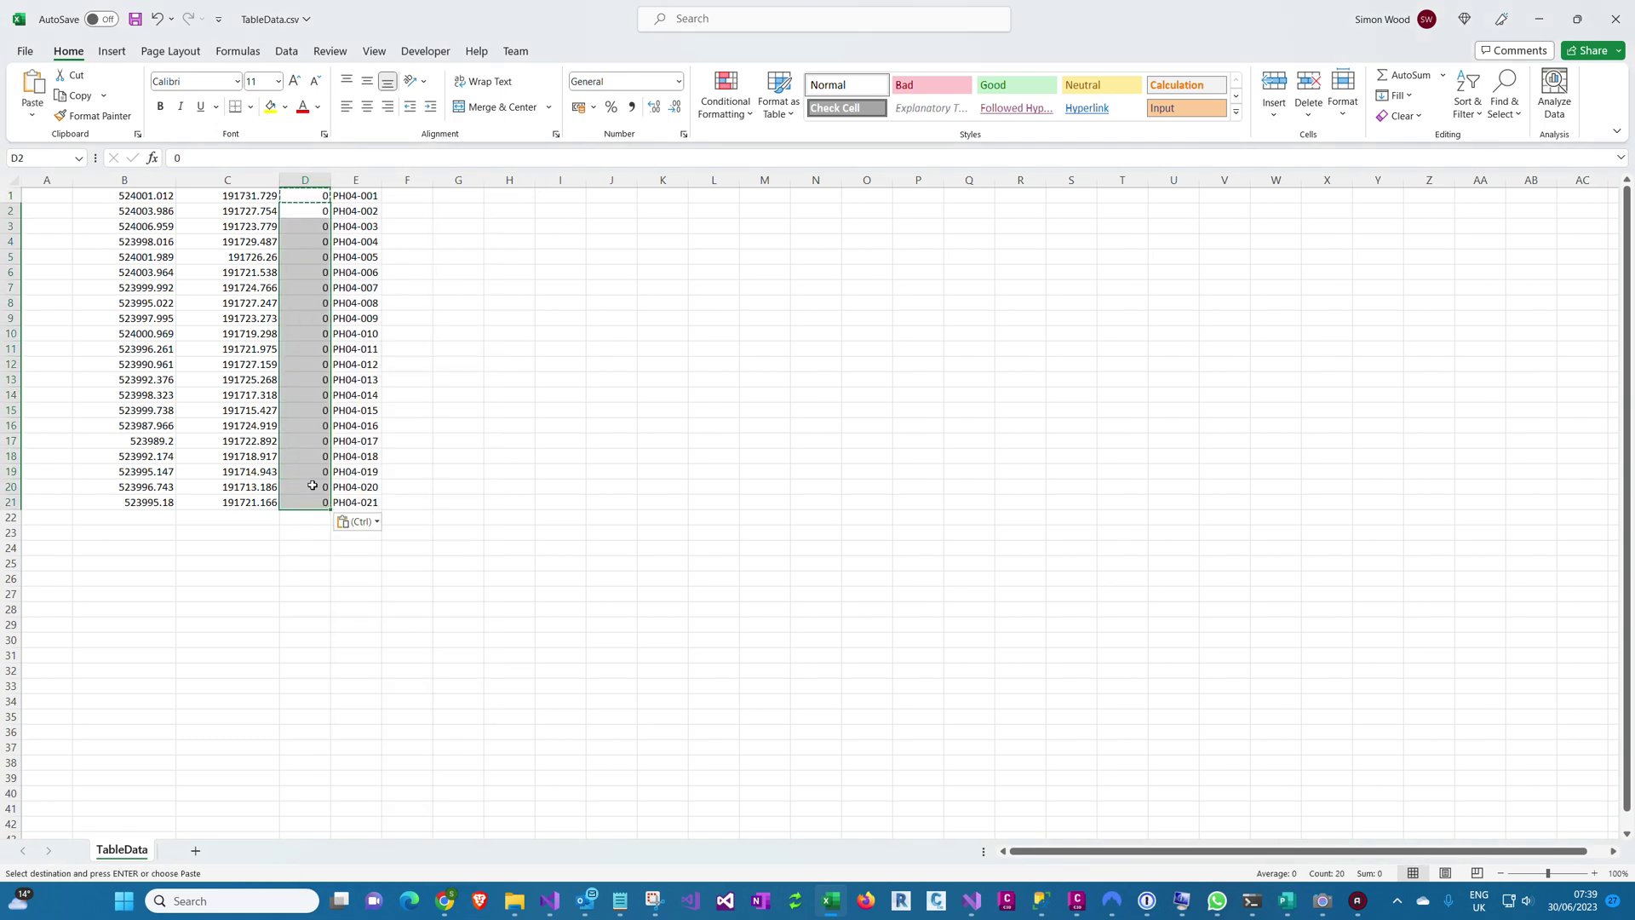
click(43, 196)
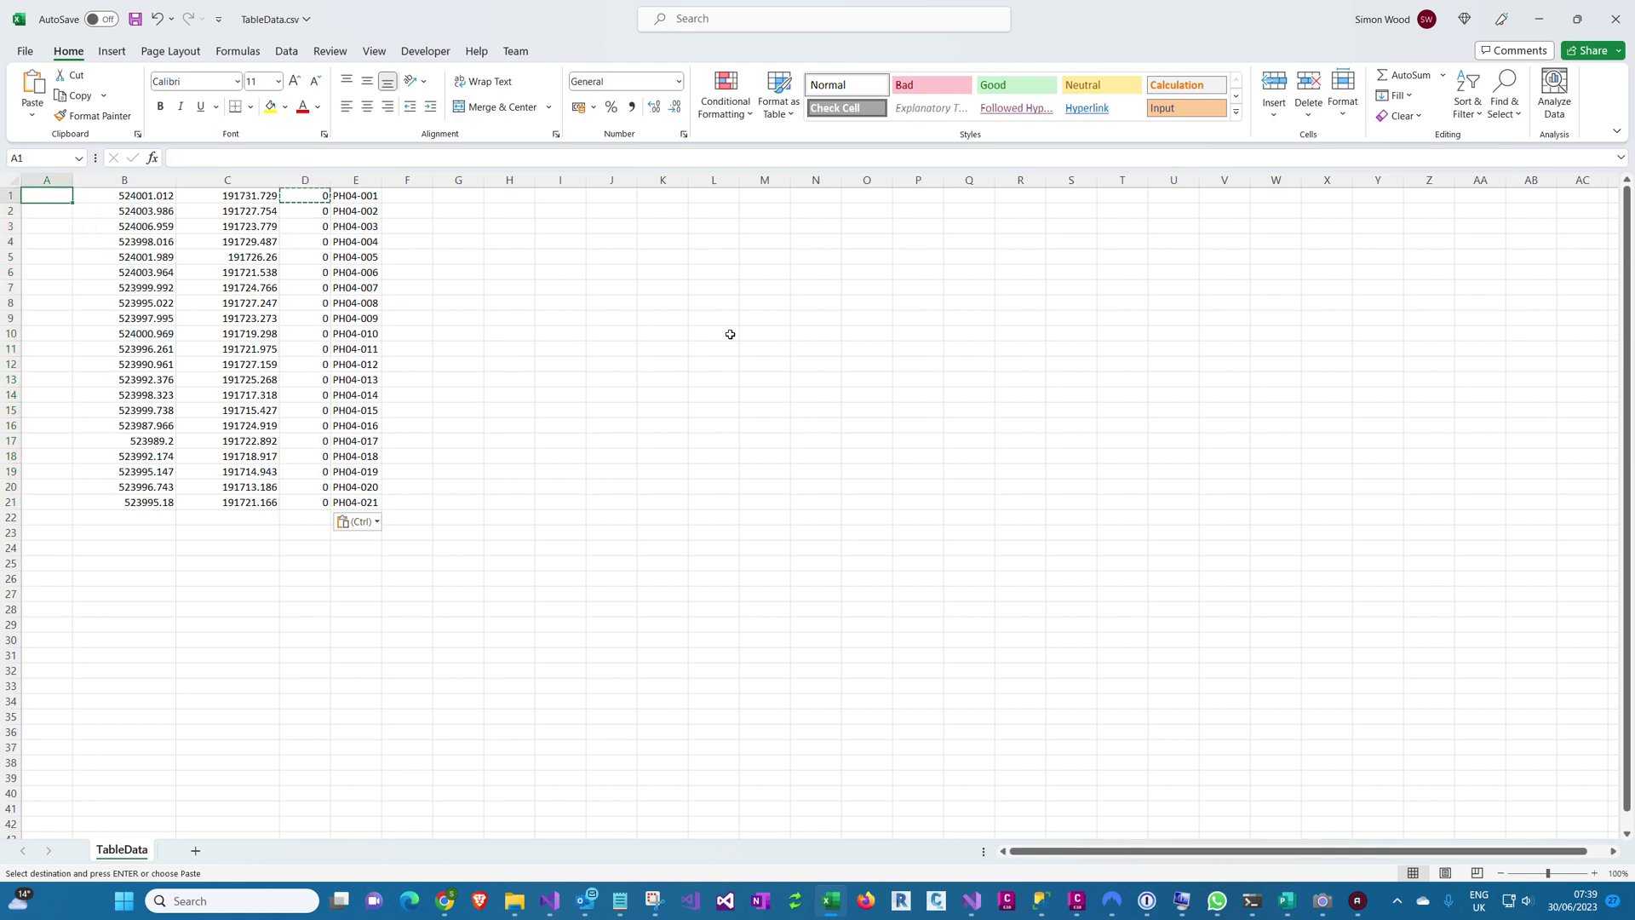
Number points 1 to 21 in column A by filling down from 1, 2, 3, then close Excel
text(1)
key(Return)
text(2)
key(Return)
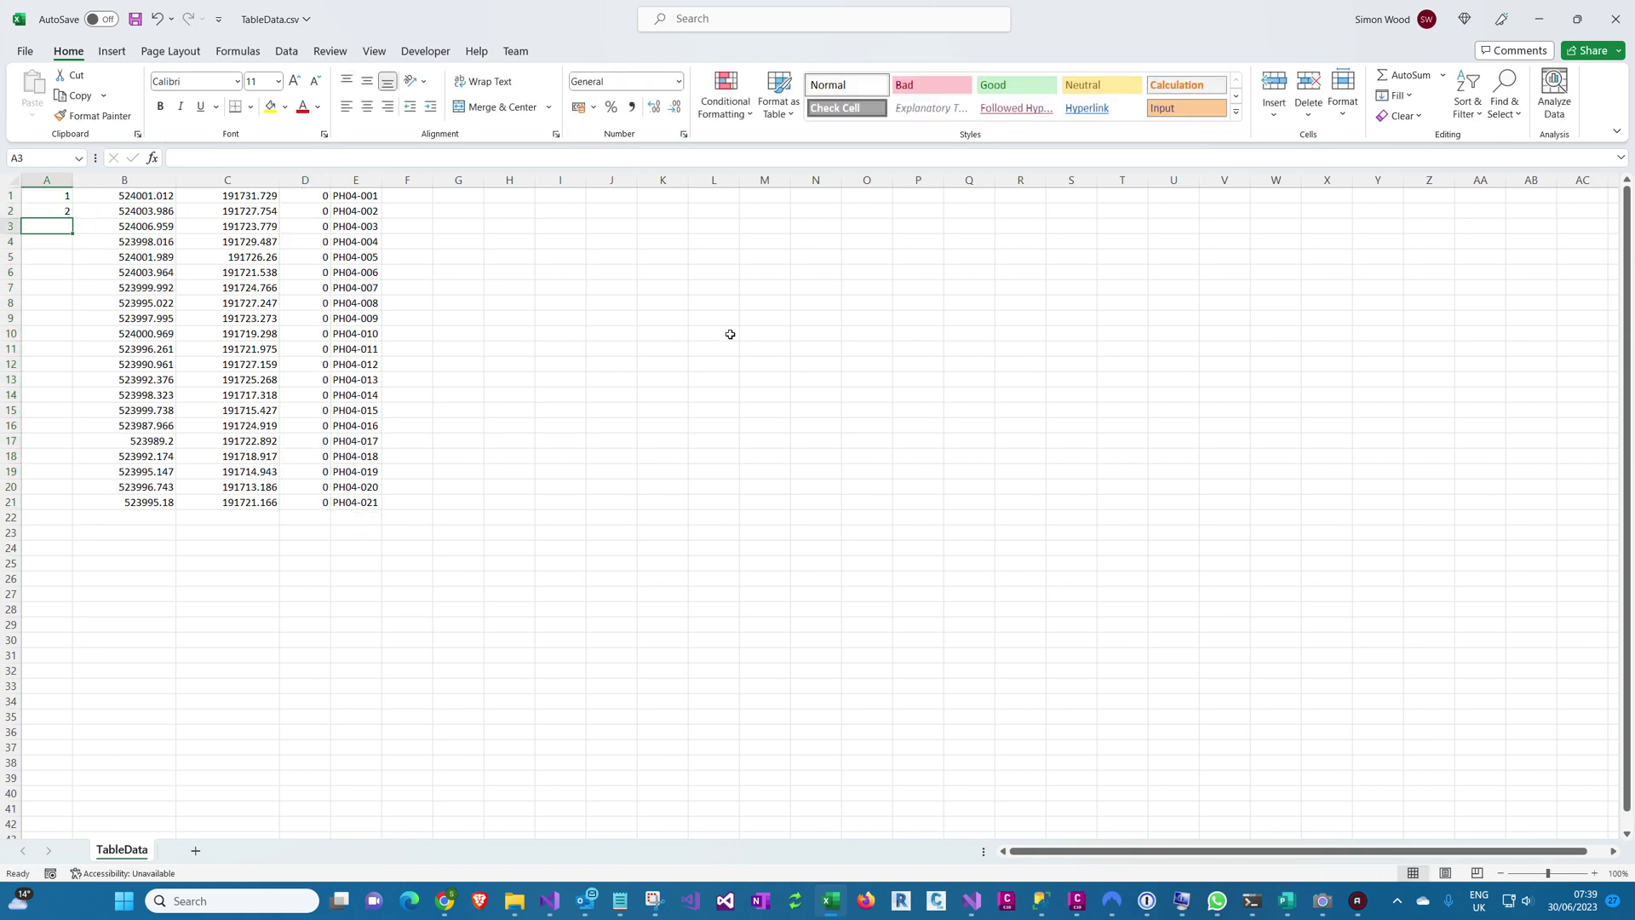
text(3)
key(Return)
drag(58, 196, 62, 225)
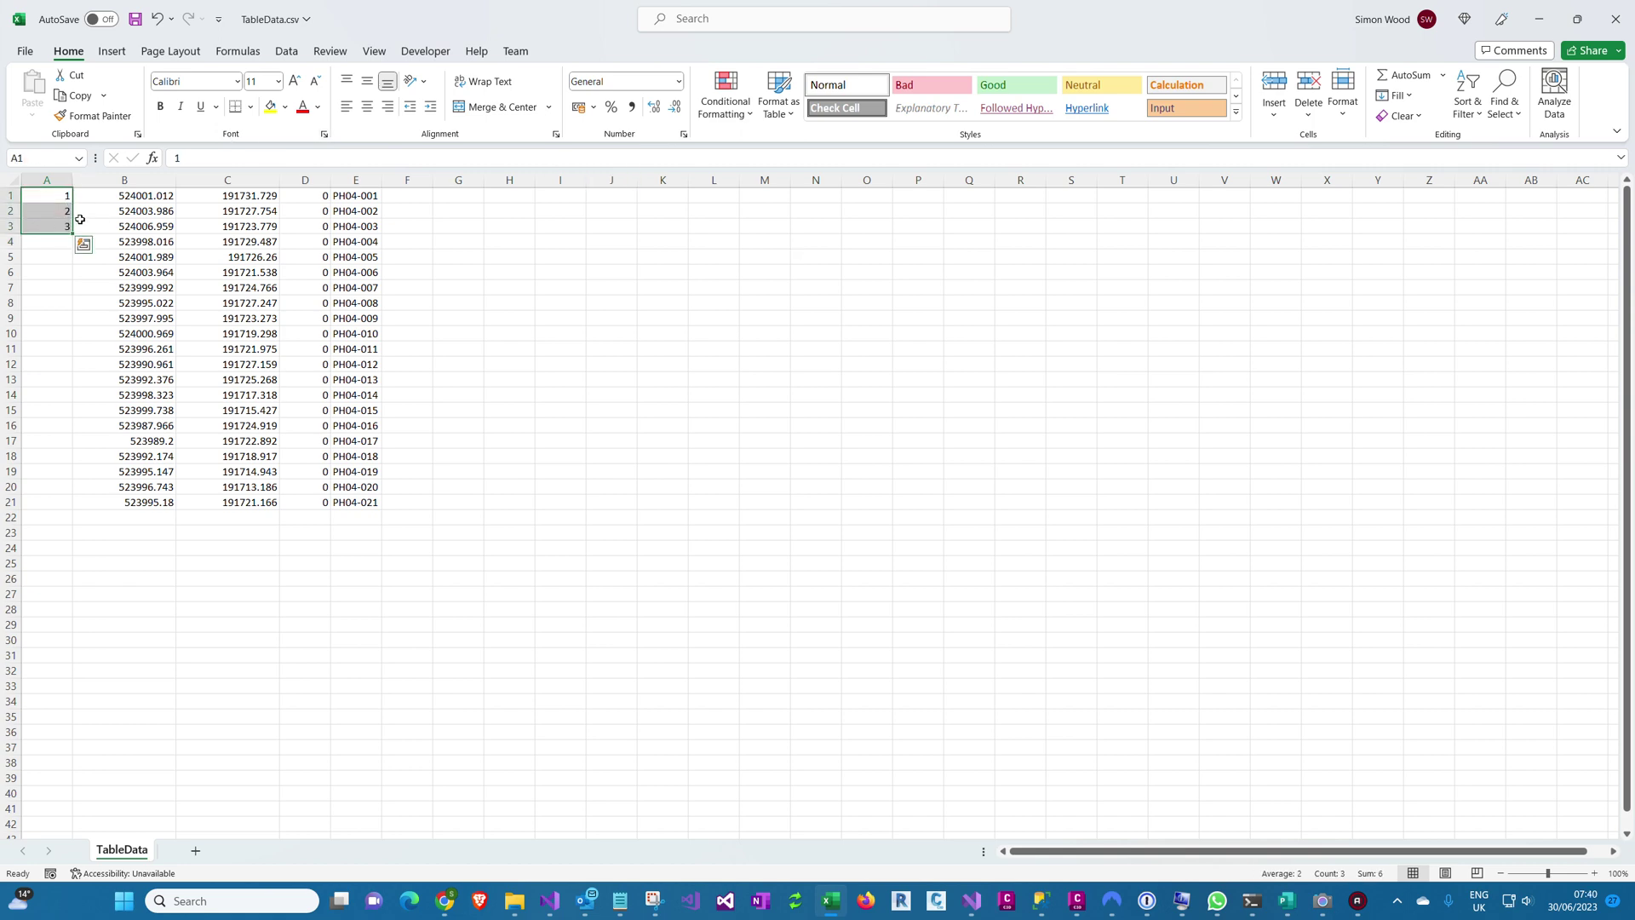
drag(70, 235, 73, 483)
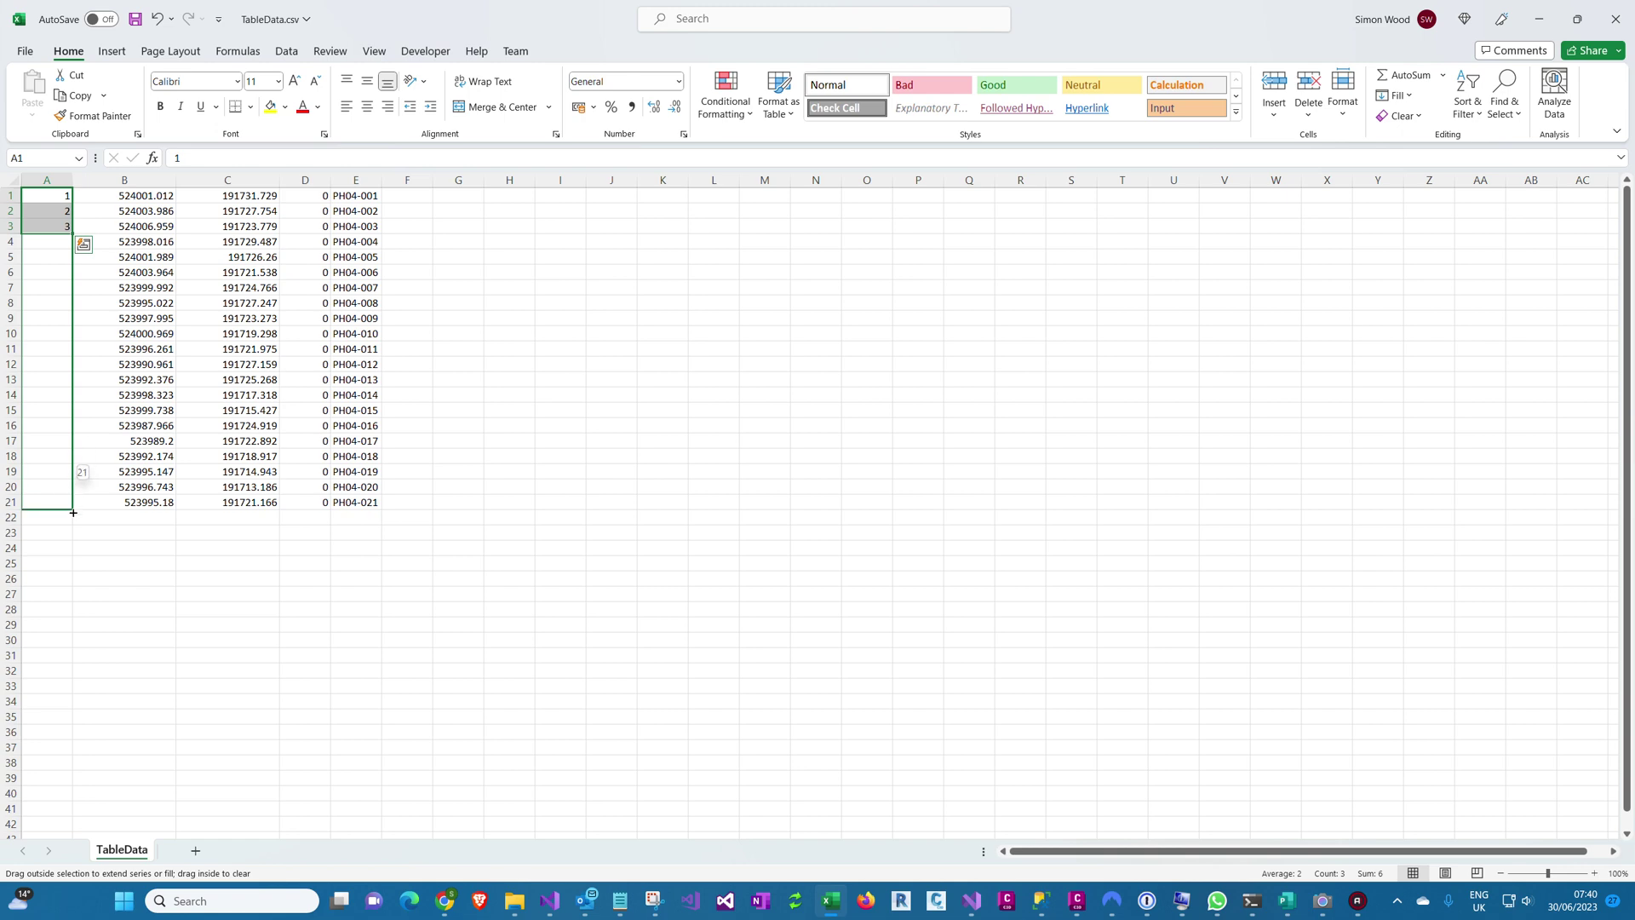
drag(72, 483, 72, 509)
click(545, 563)
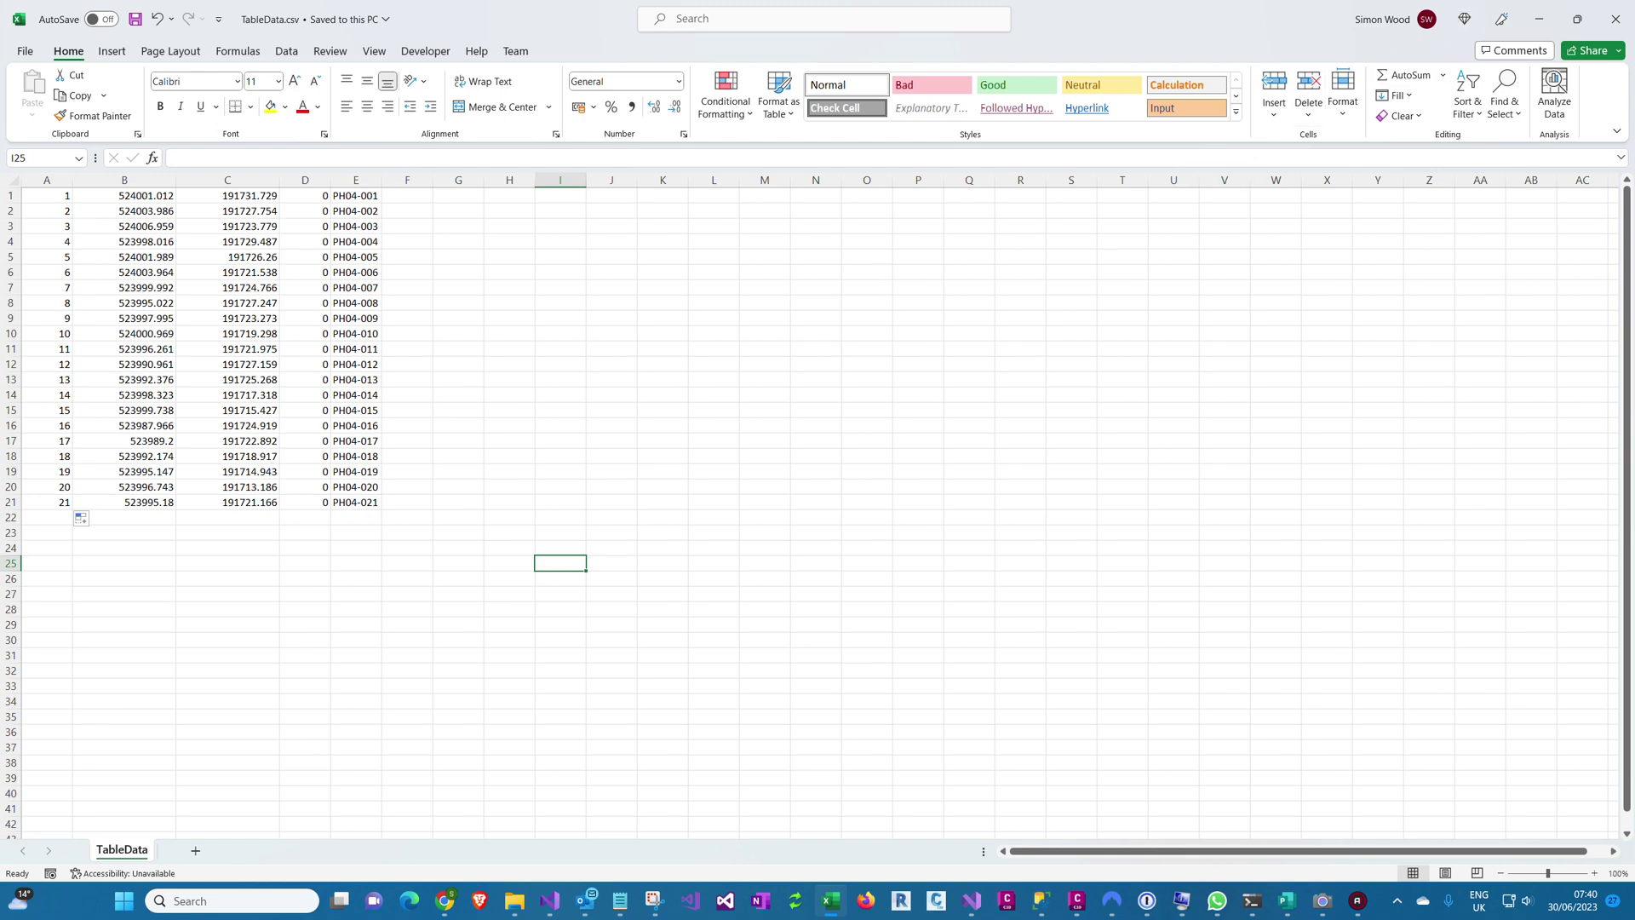
click(1616, 19)
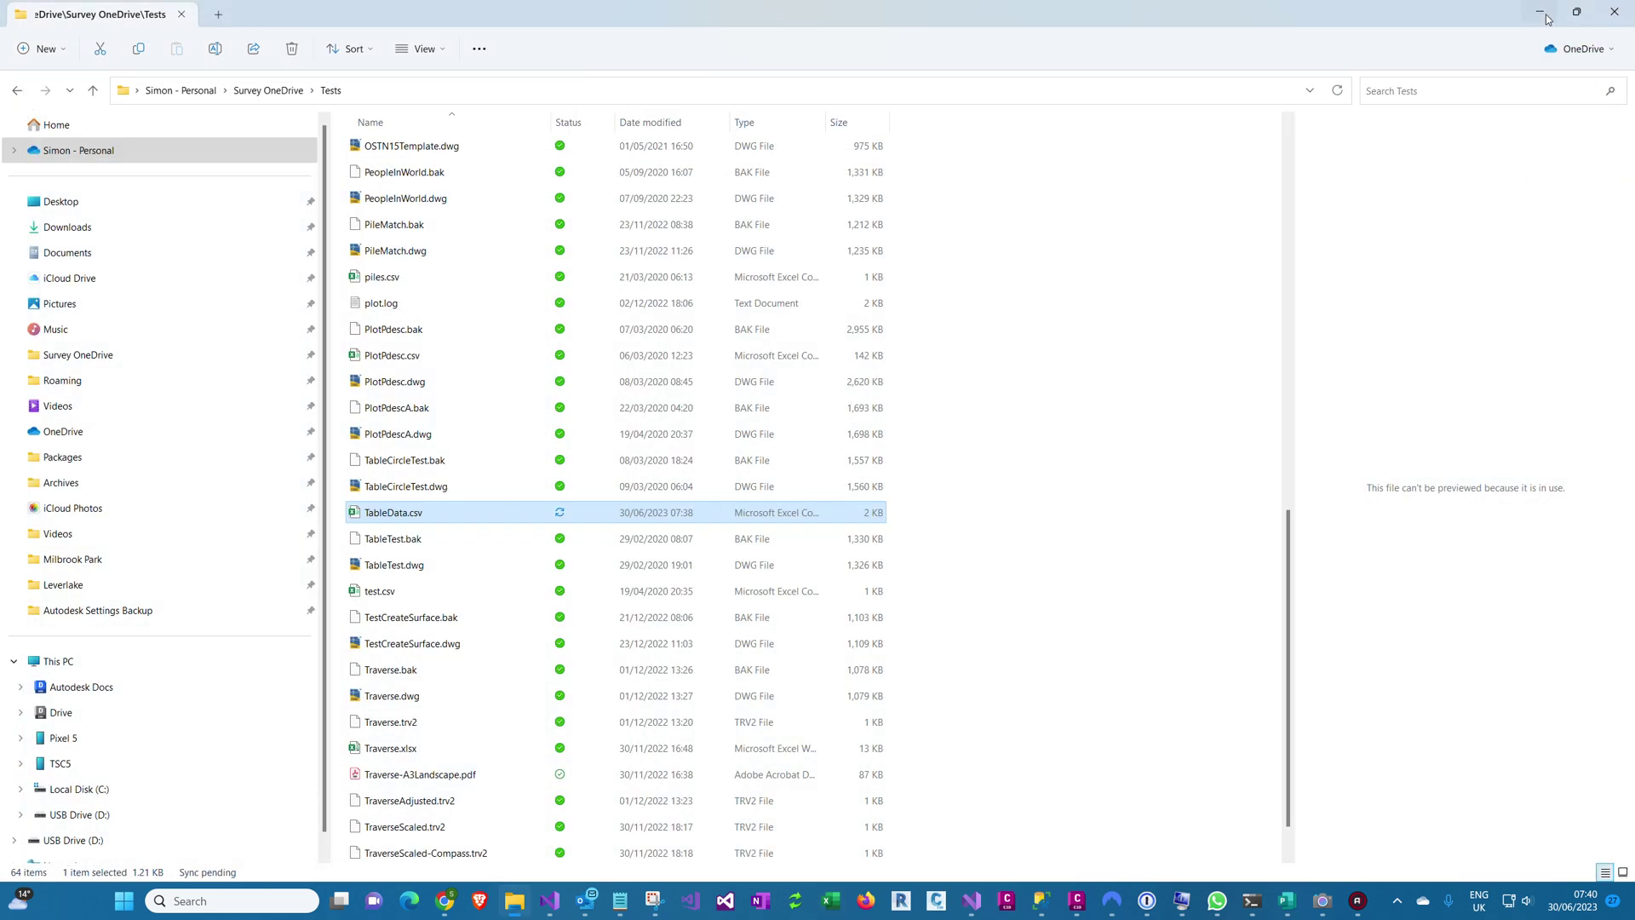
Close File Explorer, start a new blank drawing and bring up the Point Creation Tools
click(1614, 12)
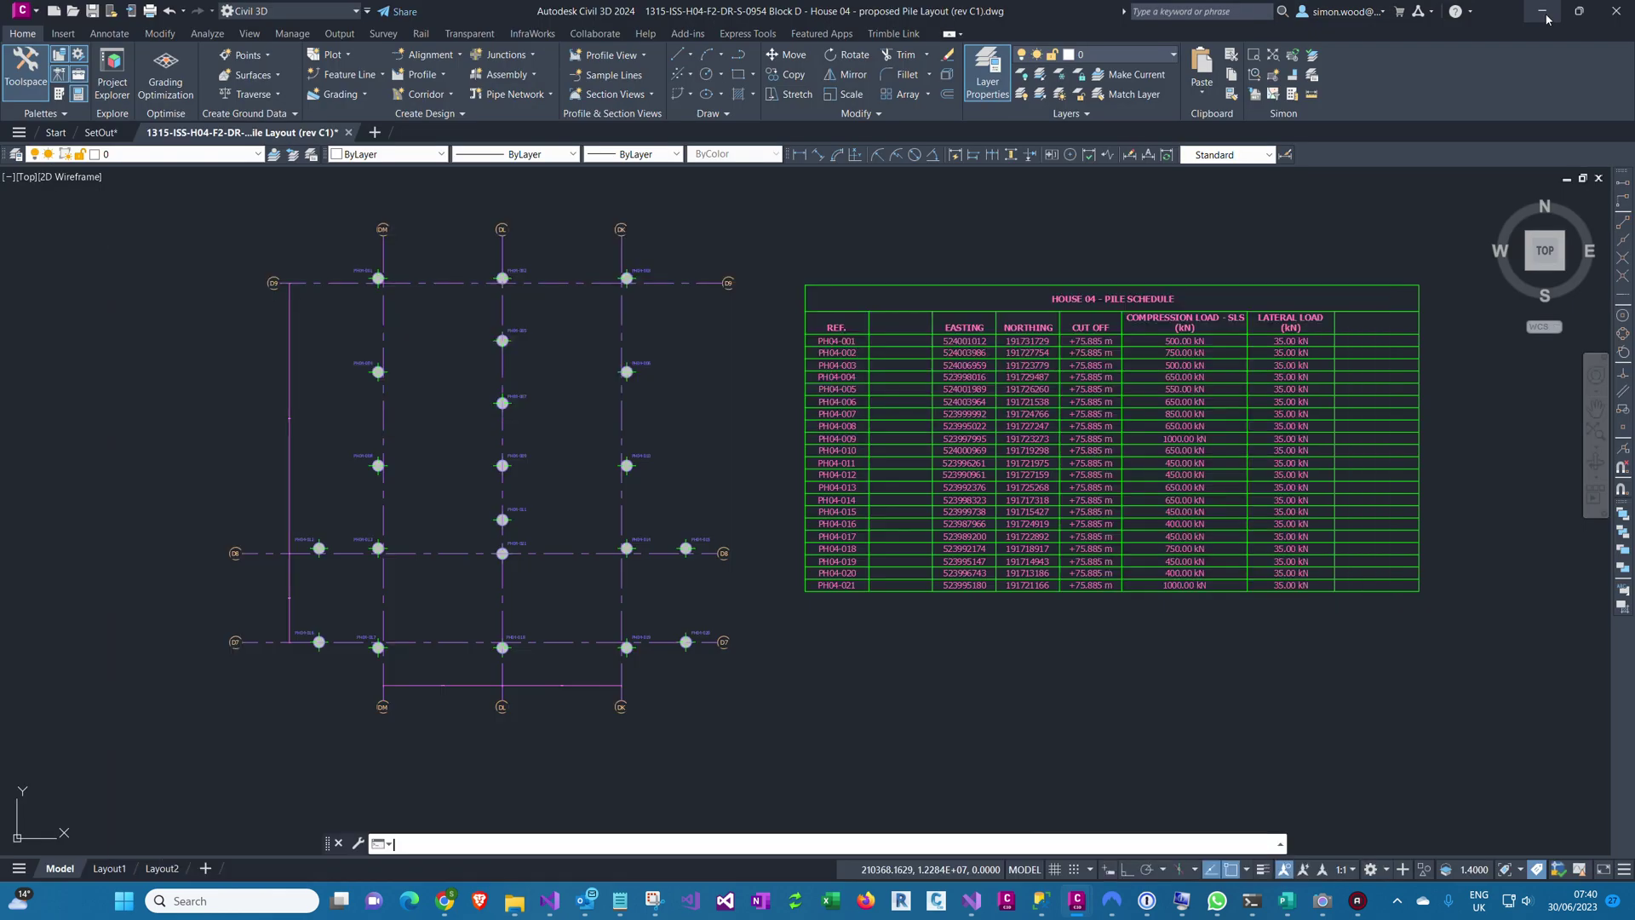
click(375, 133)
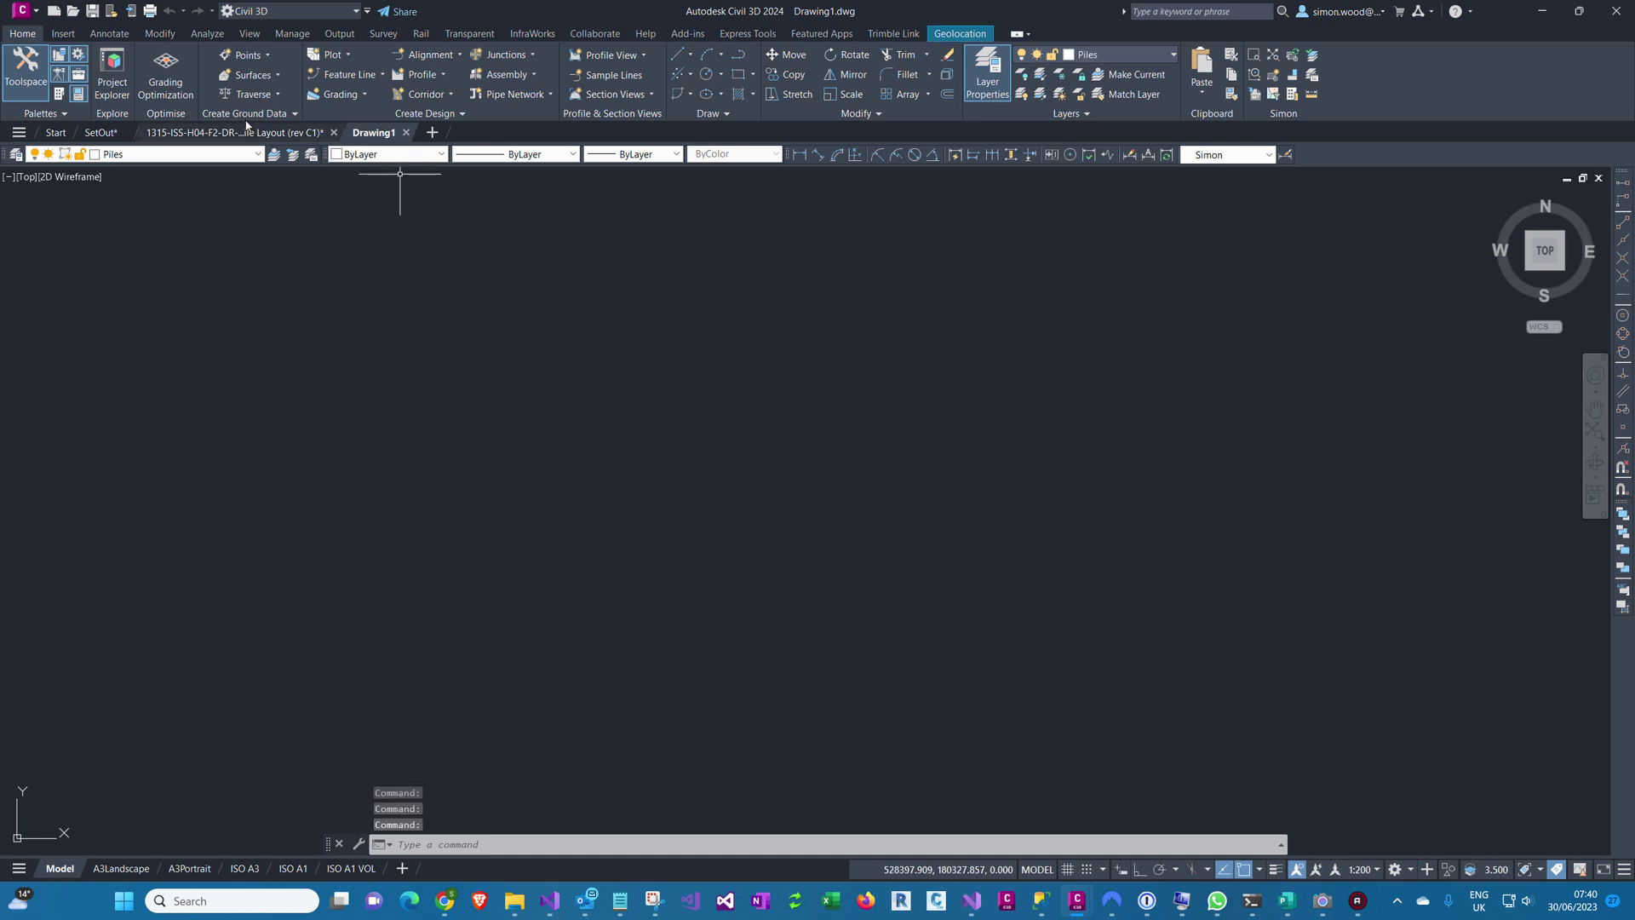
click(266, 56)
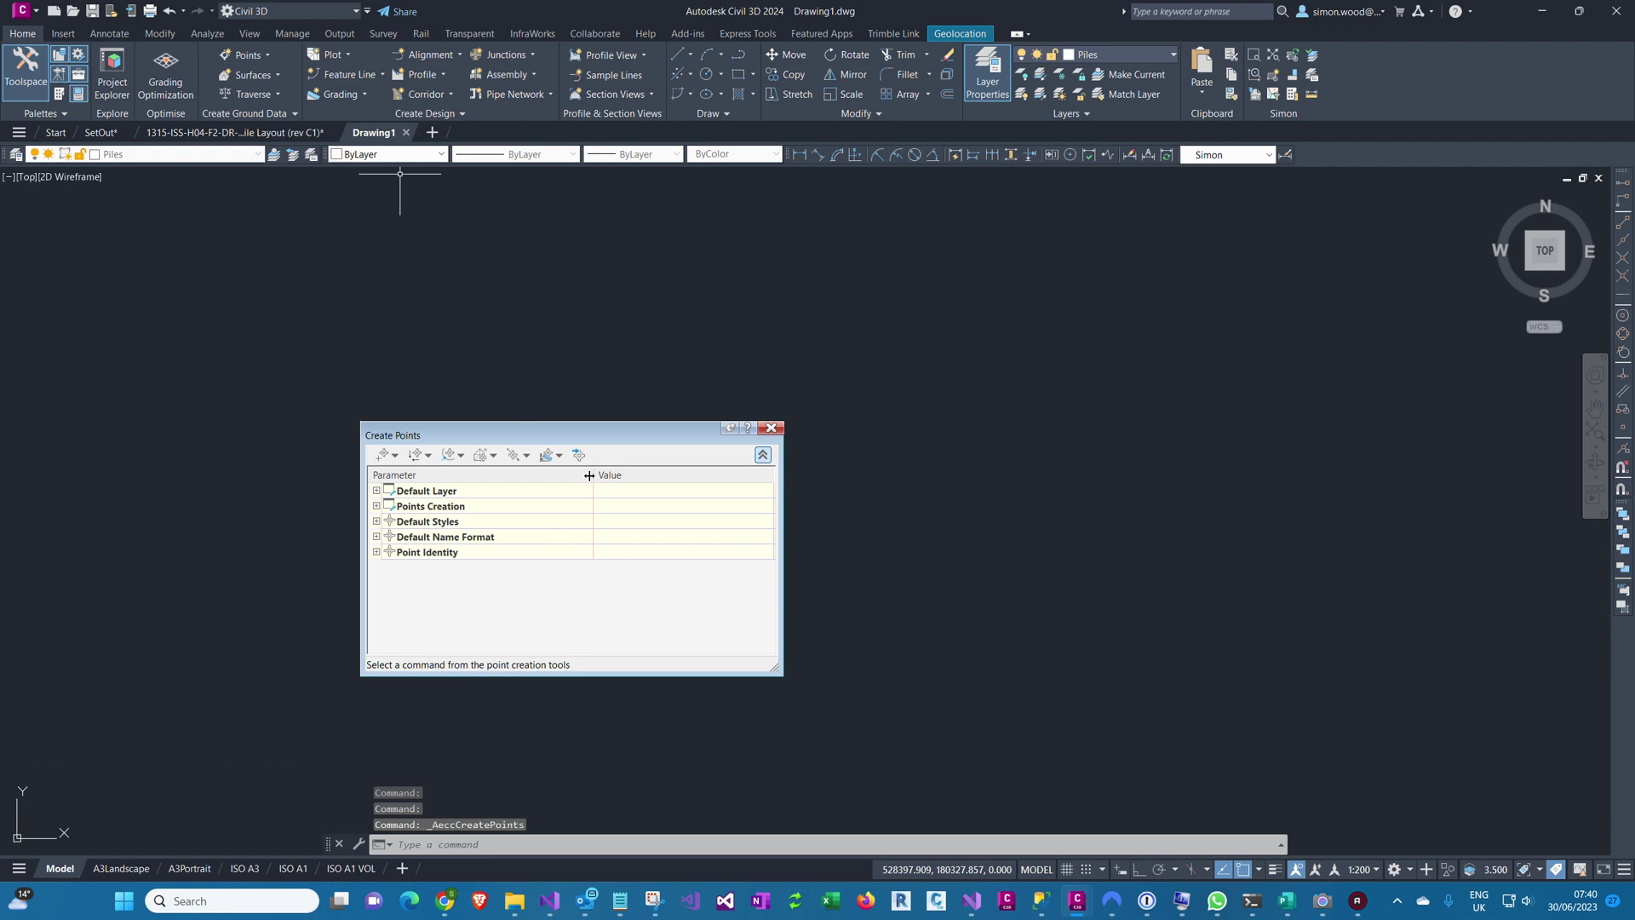
Select Survey OneDrive\Tests\TableData.csv as the file for importing points
click(579, 456)
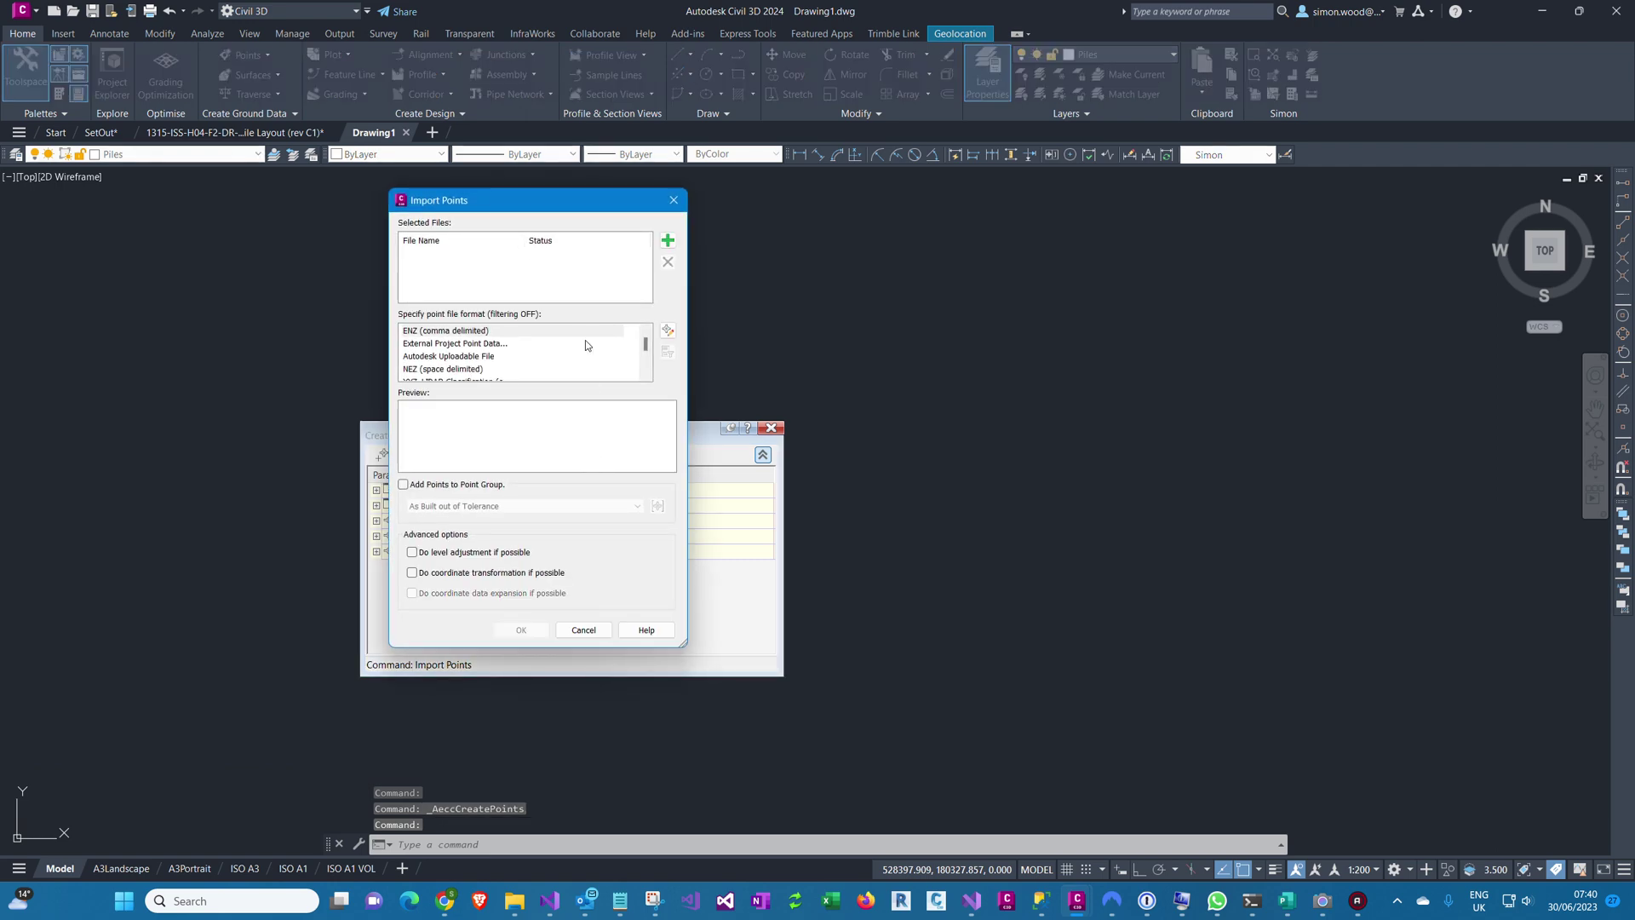
click(667, 241)
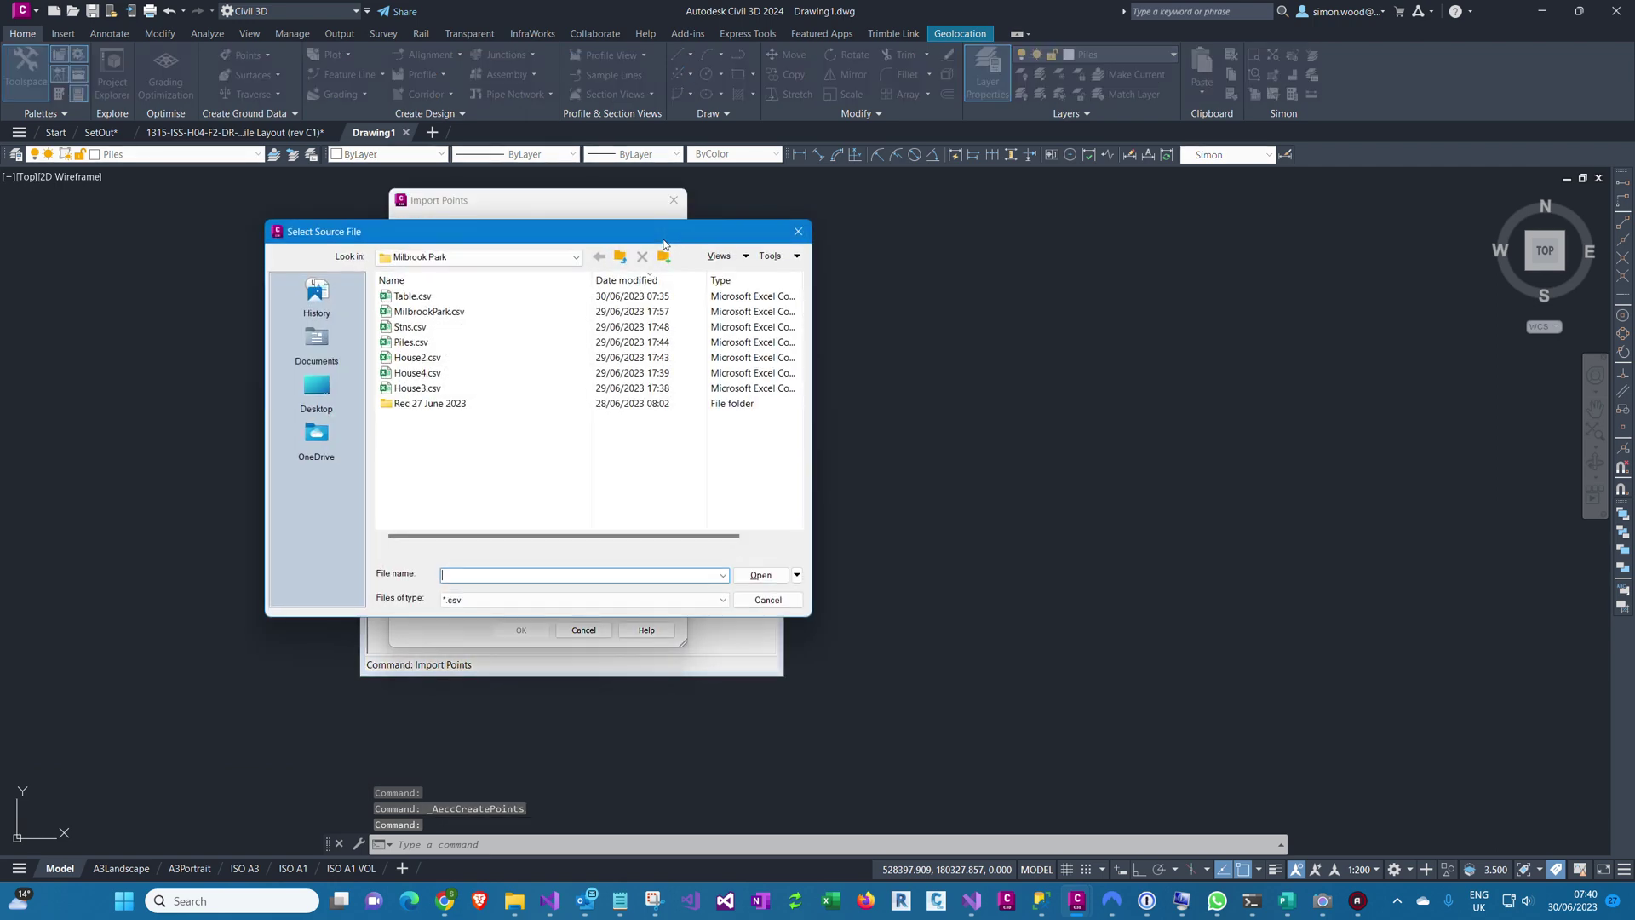
click(578, 261)
click(504, 345)
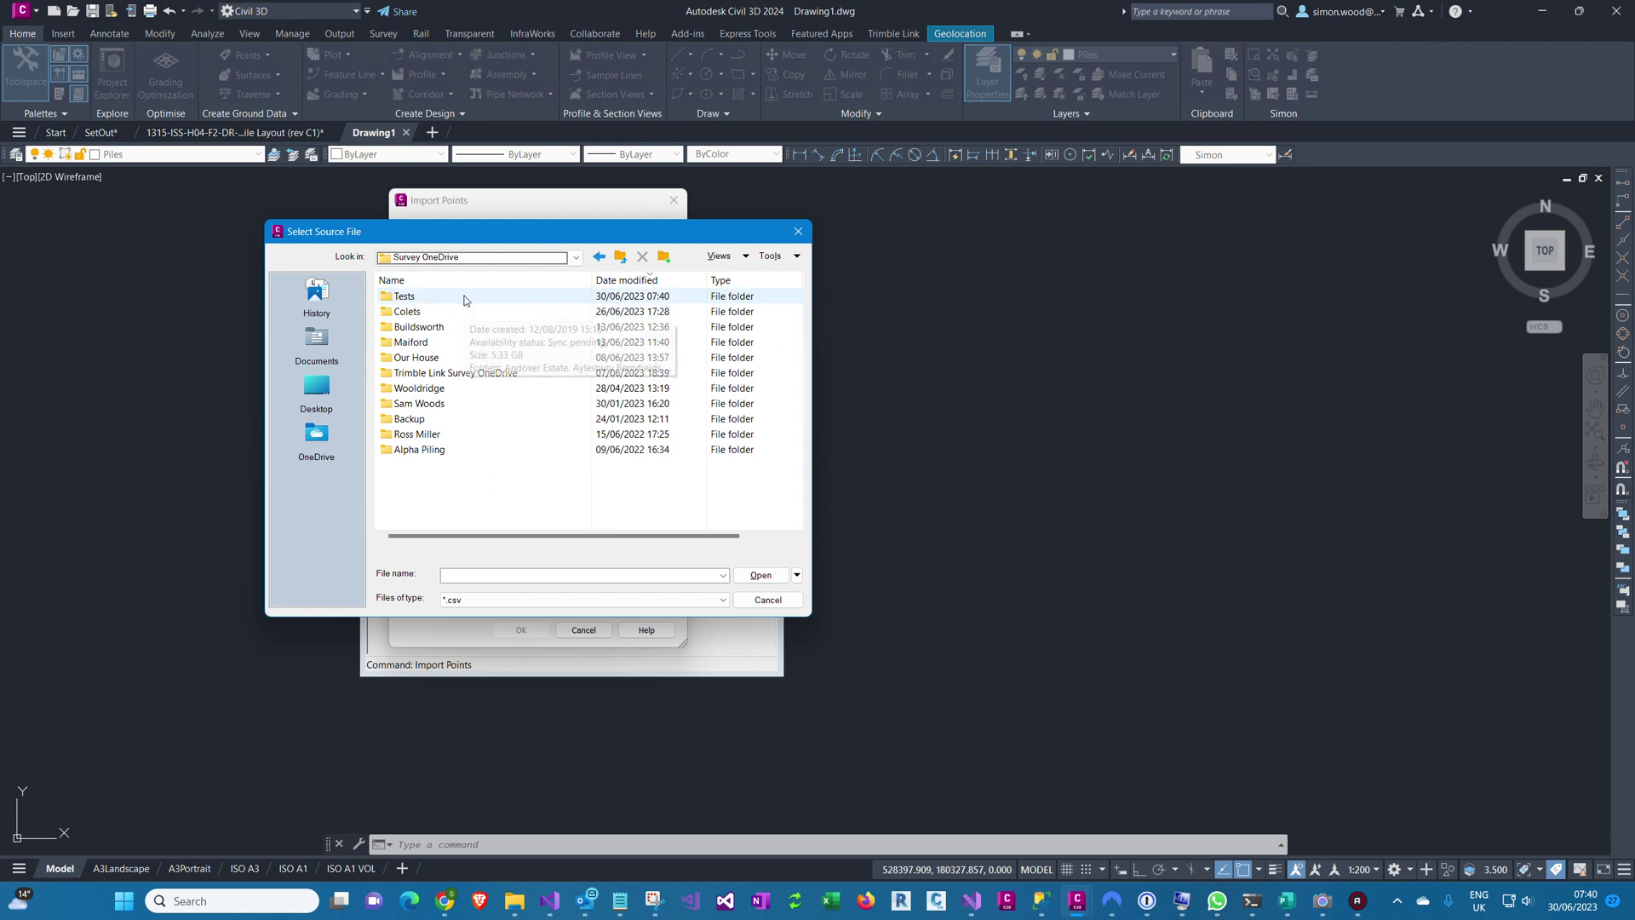
double_click(465, 298)
double_click(445, 299)
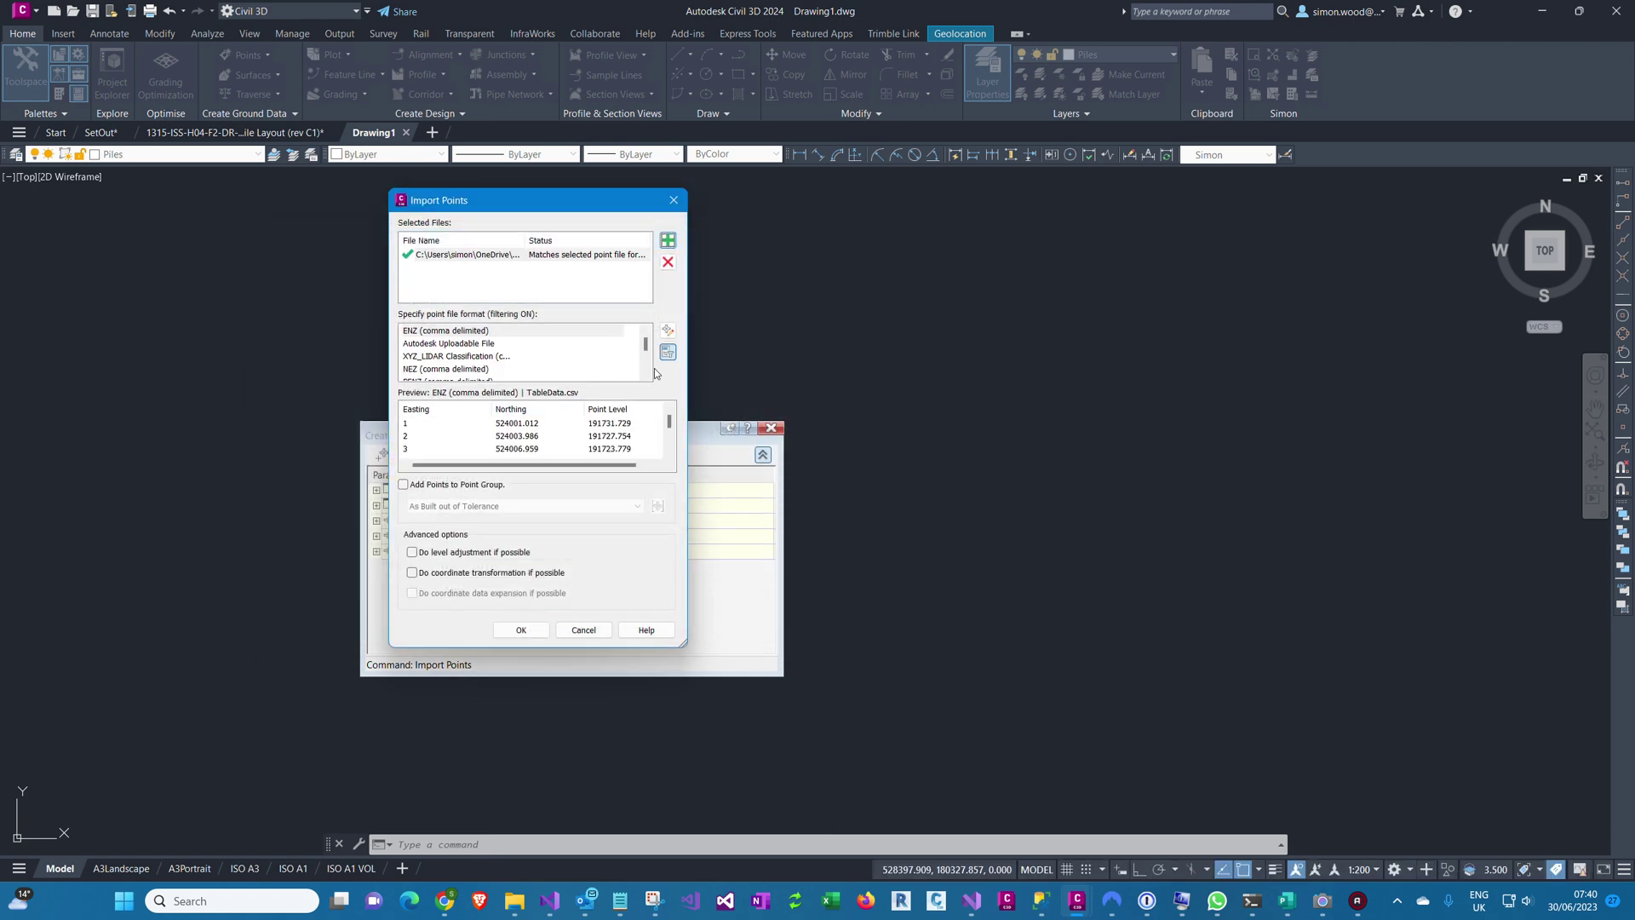
Import it in PENZD (comma delimited) format into the Piles point group
click(646, 378)
click(645, 378)
click(645, 378)
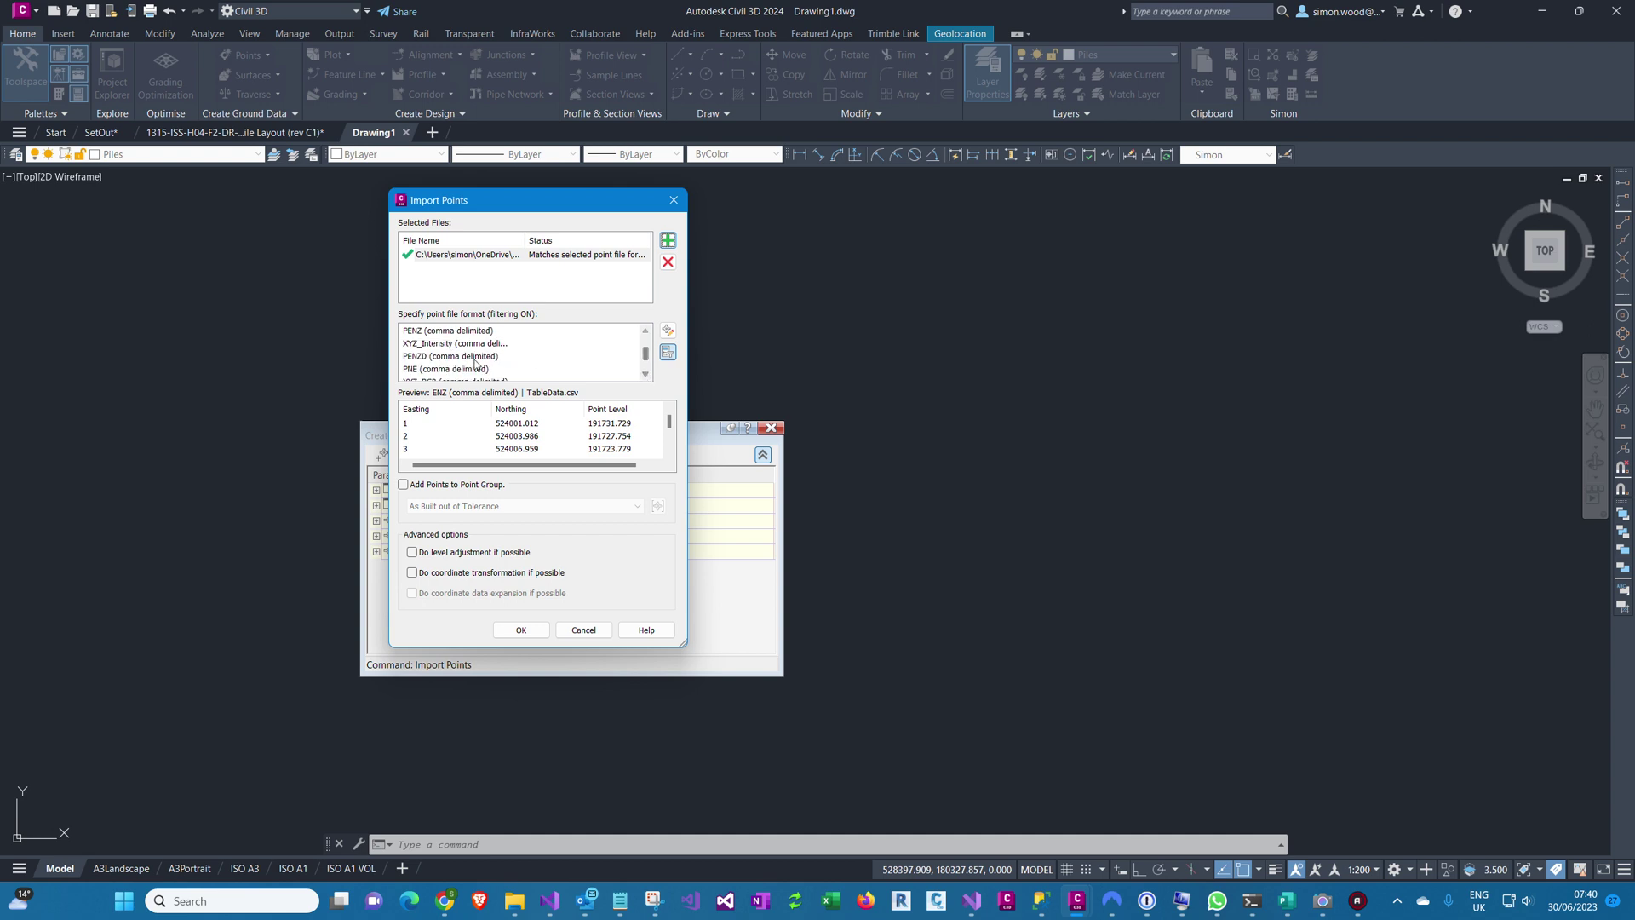
click(476, 357)
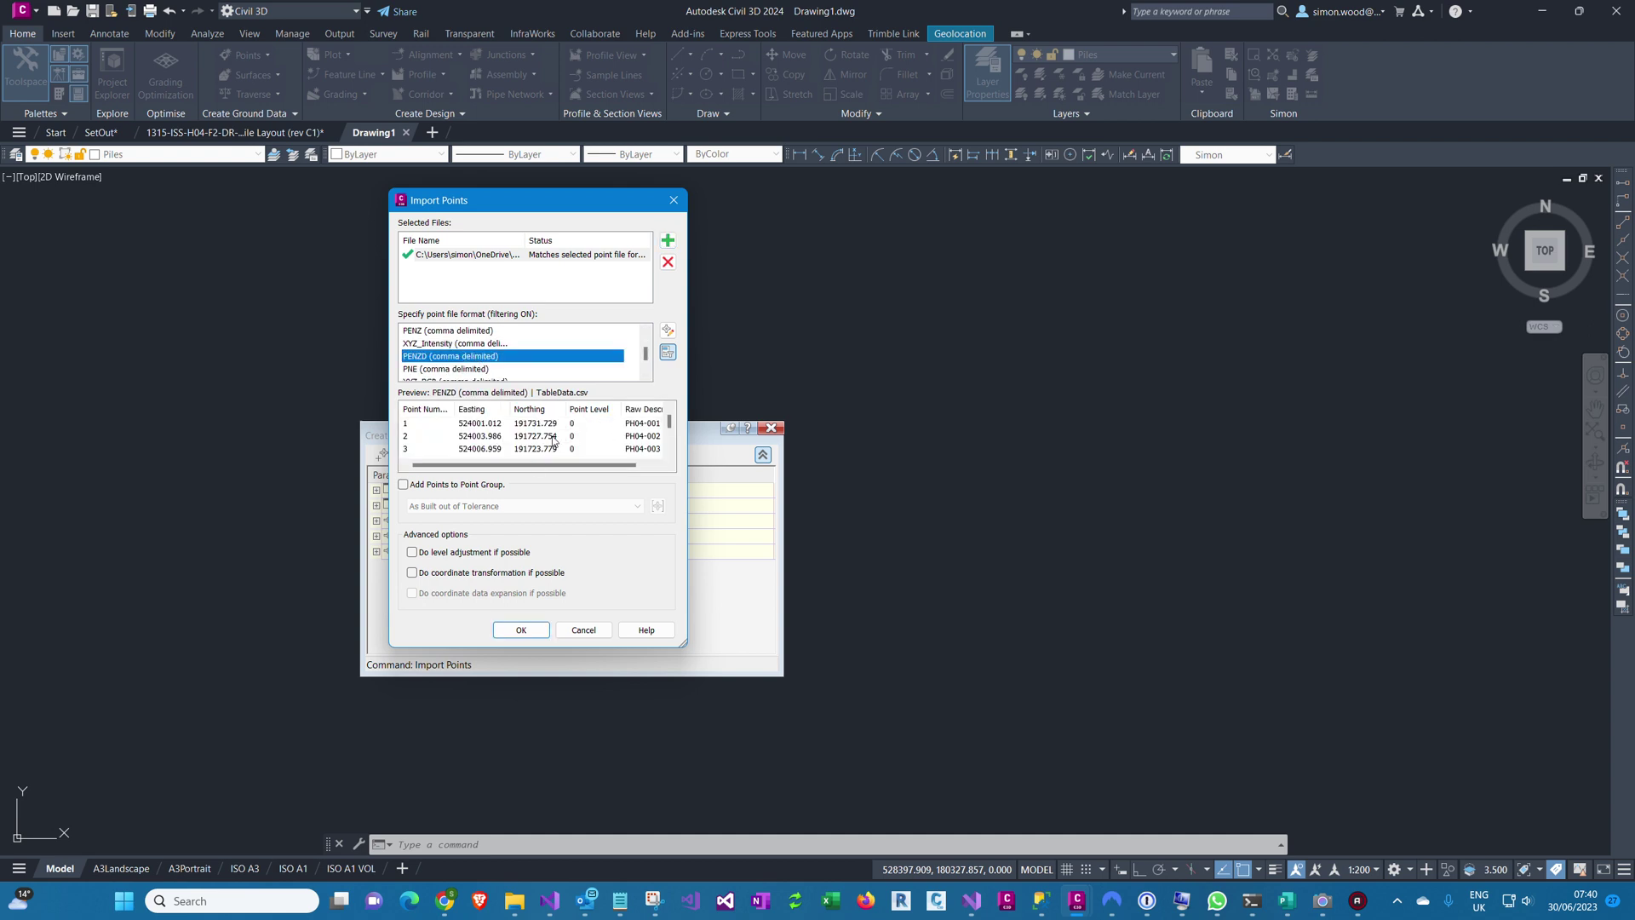
click(404, 485)
click(443, 506)
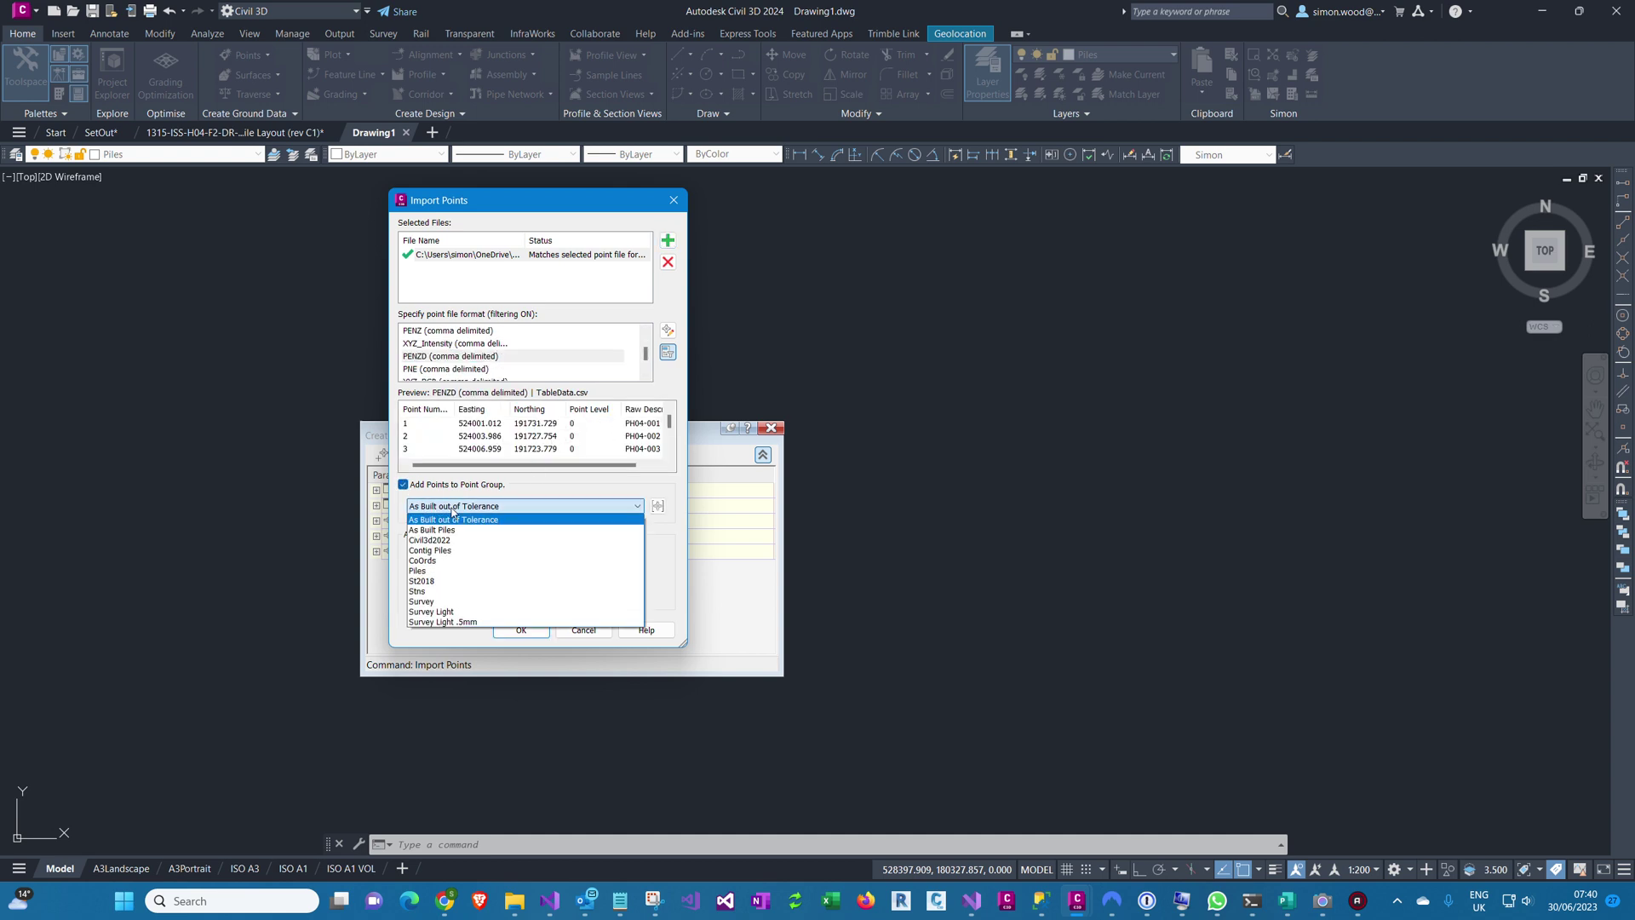
click(451, 571)
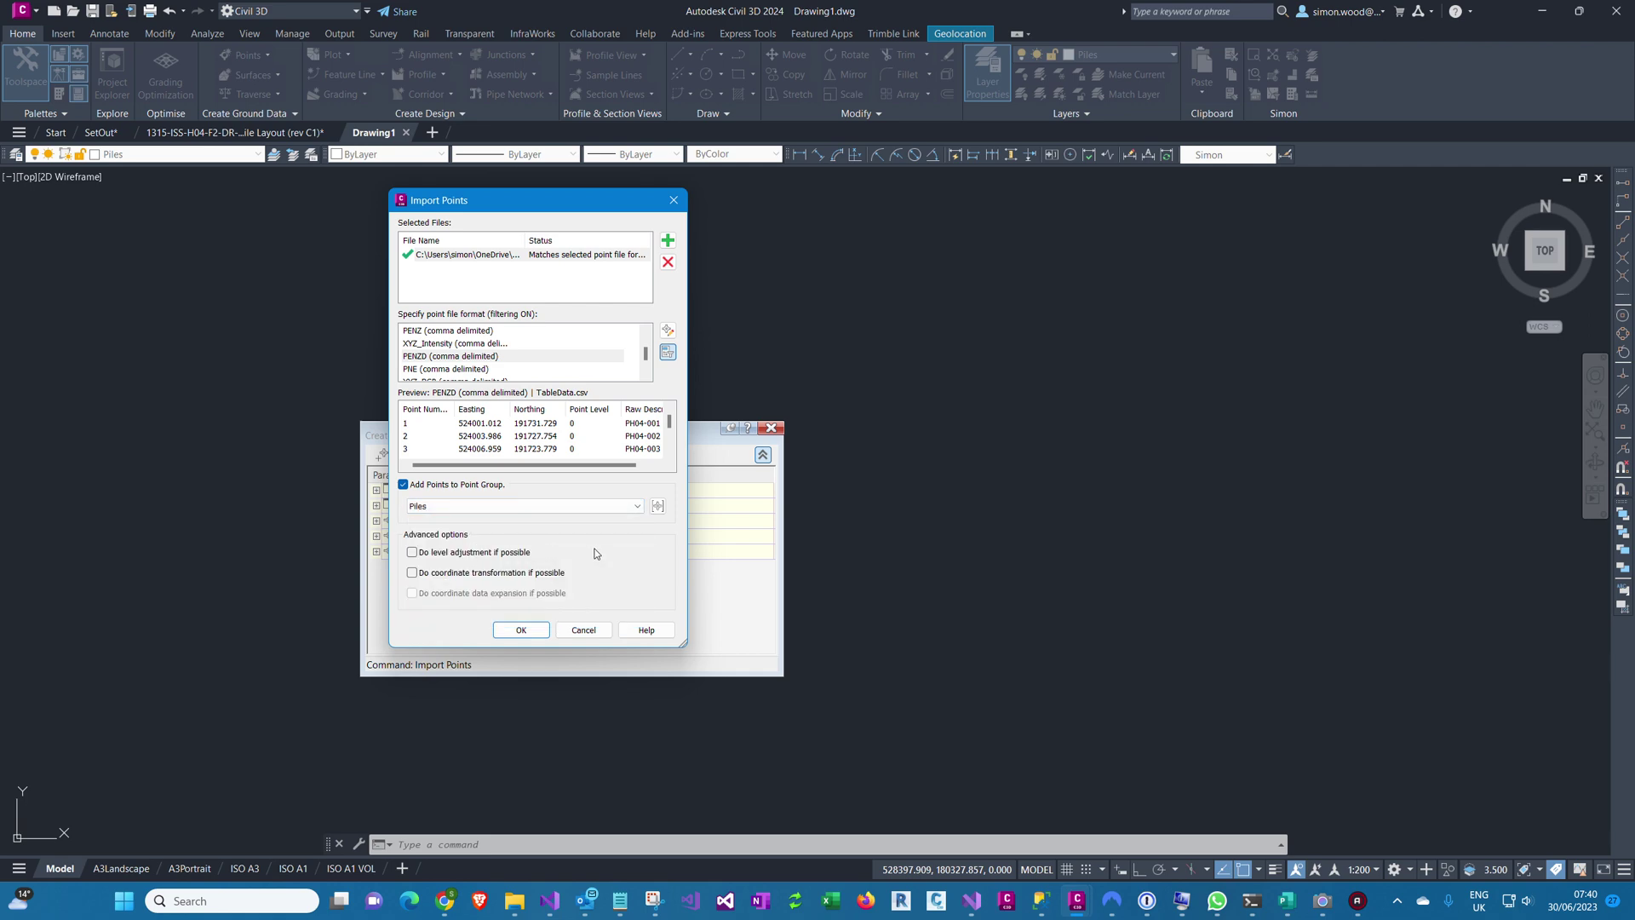
click(521, 629)
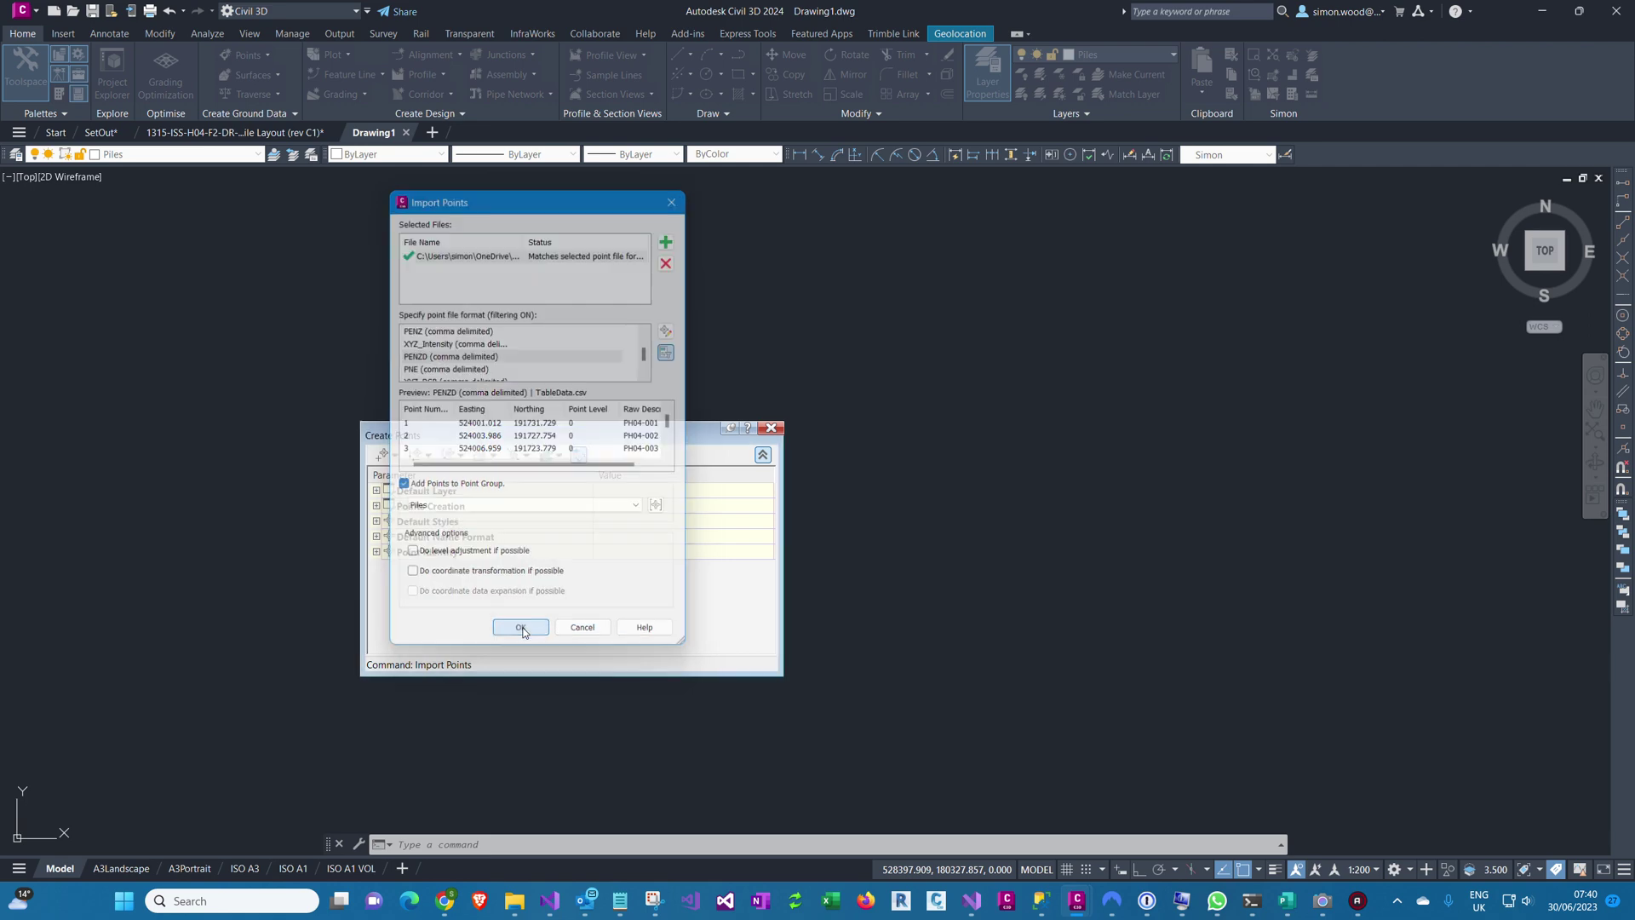
Close Create Points and zoom to the extents of the imported pile points
click(770, 429)
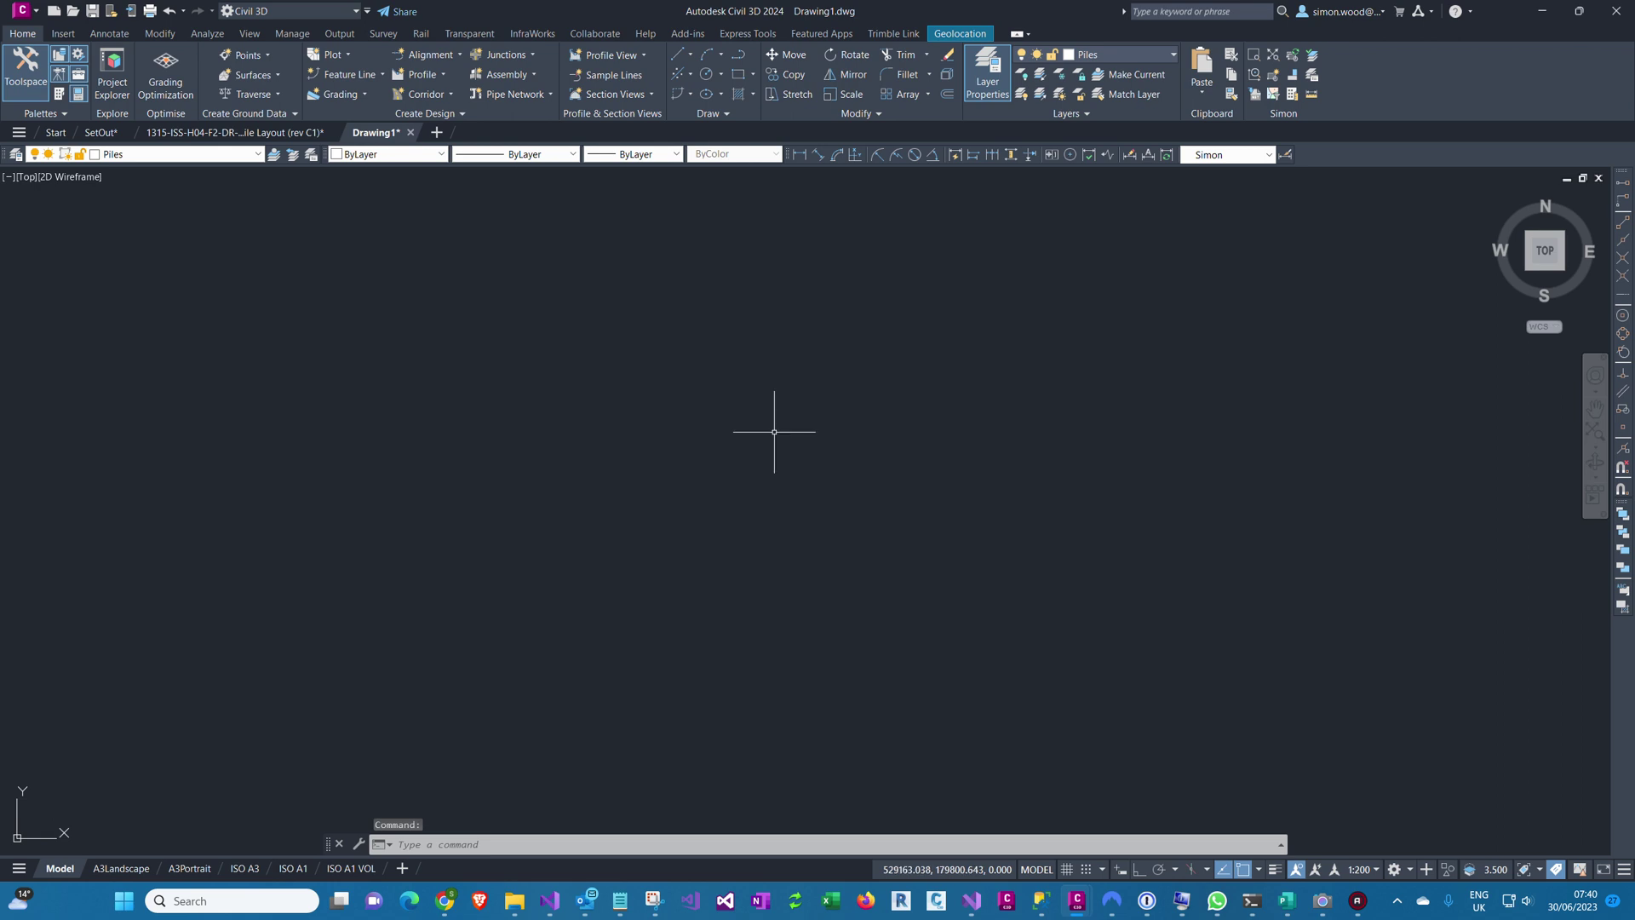
click(1274, 53)
scroll(712, 505, down, 4)
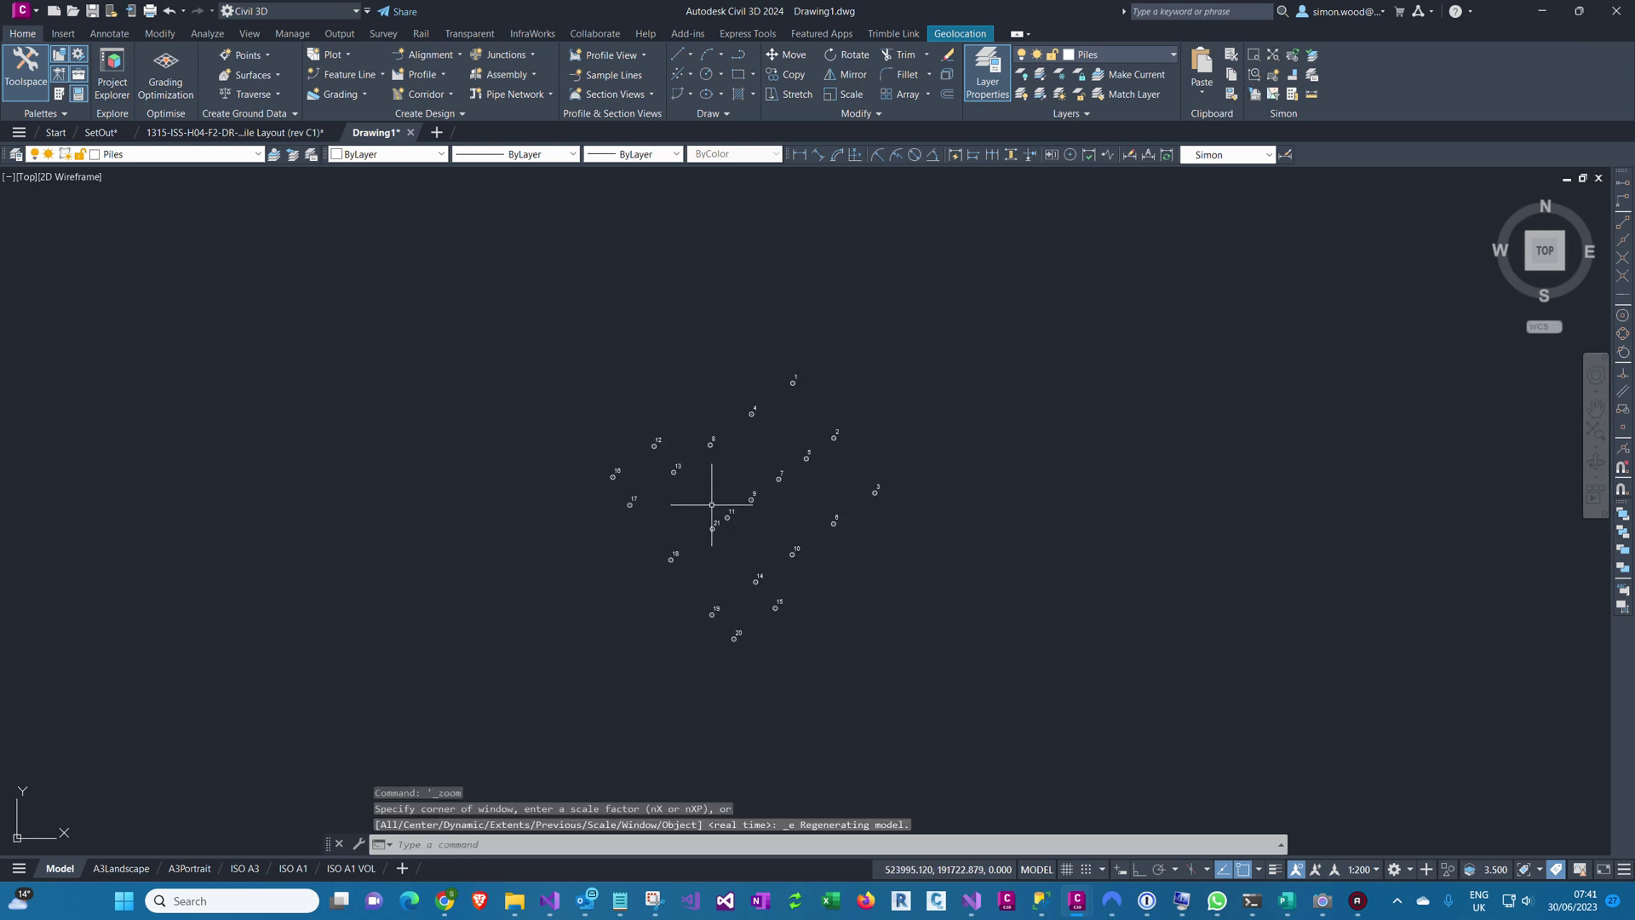
scroll(712, 505, down, 2)
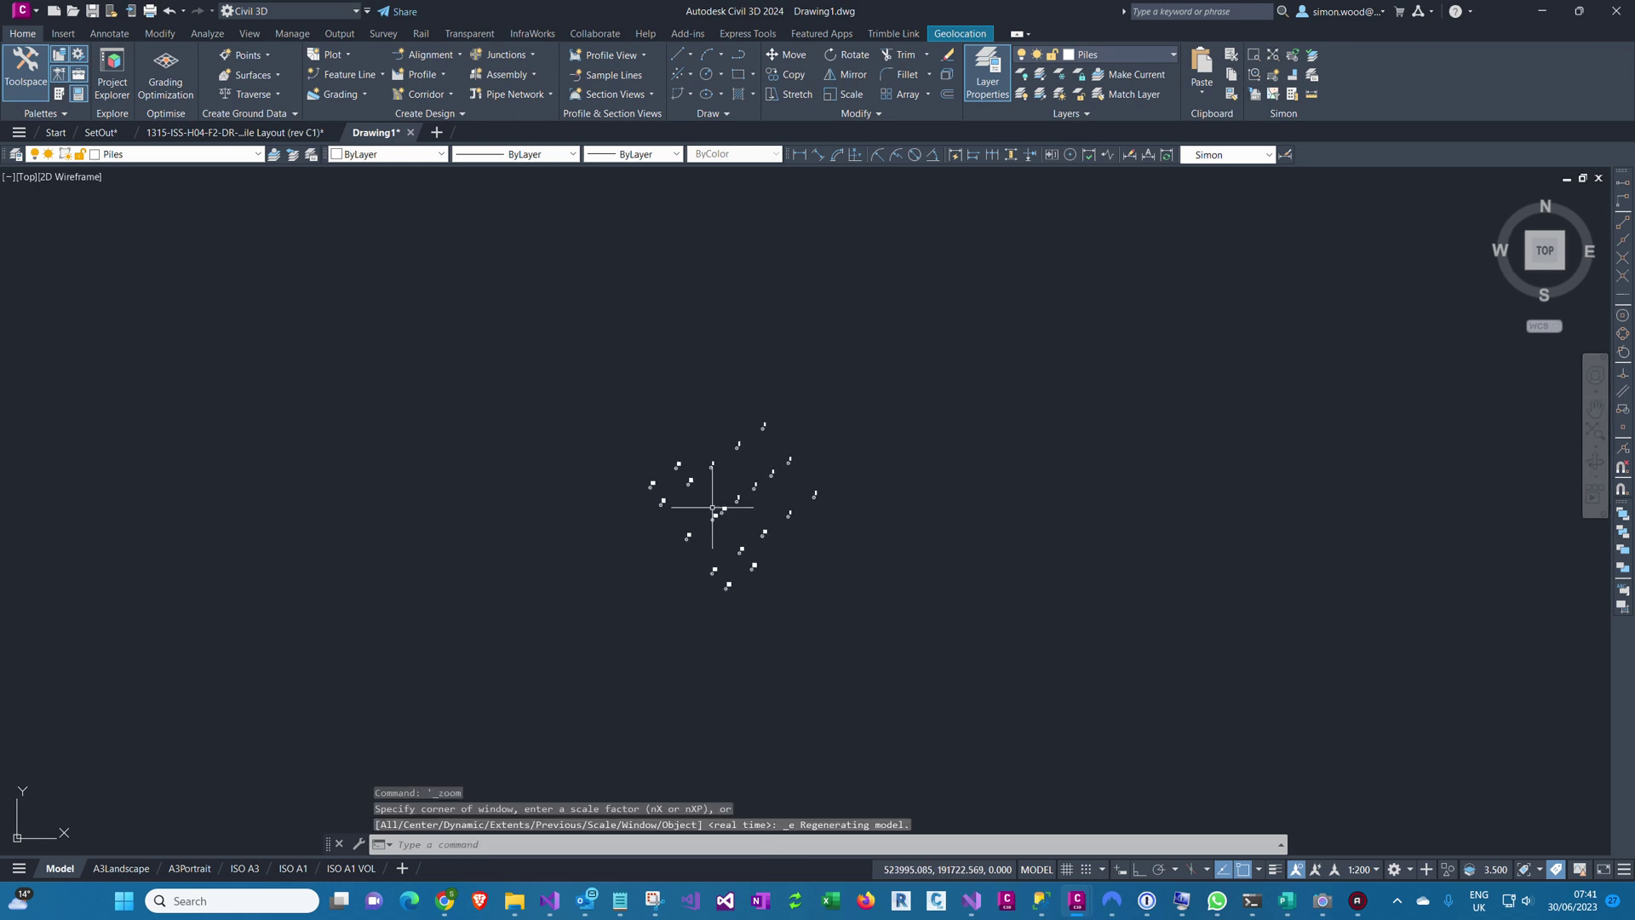
Check the pile points against Map Hybrid aerial imagery, then set the map to Map Off
click(952, 34)
click(232, 91)
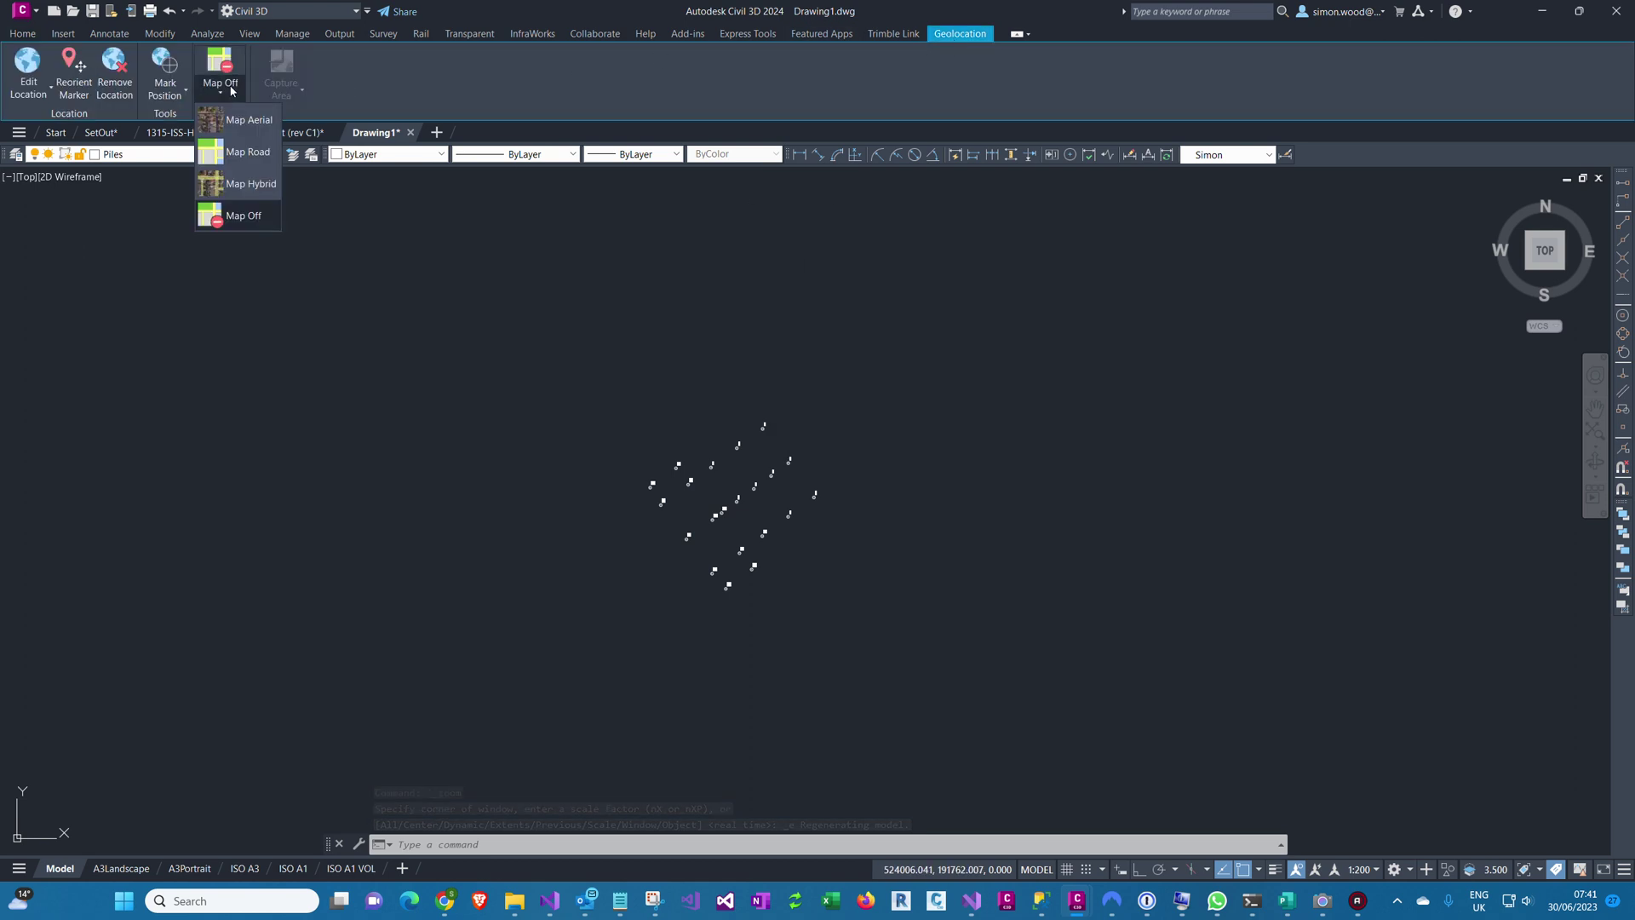
click(238, 195)
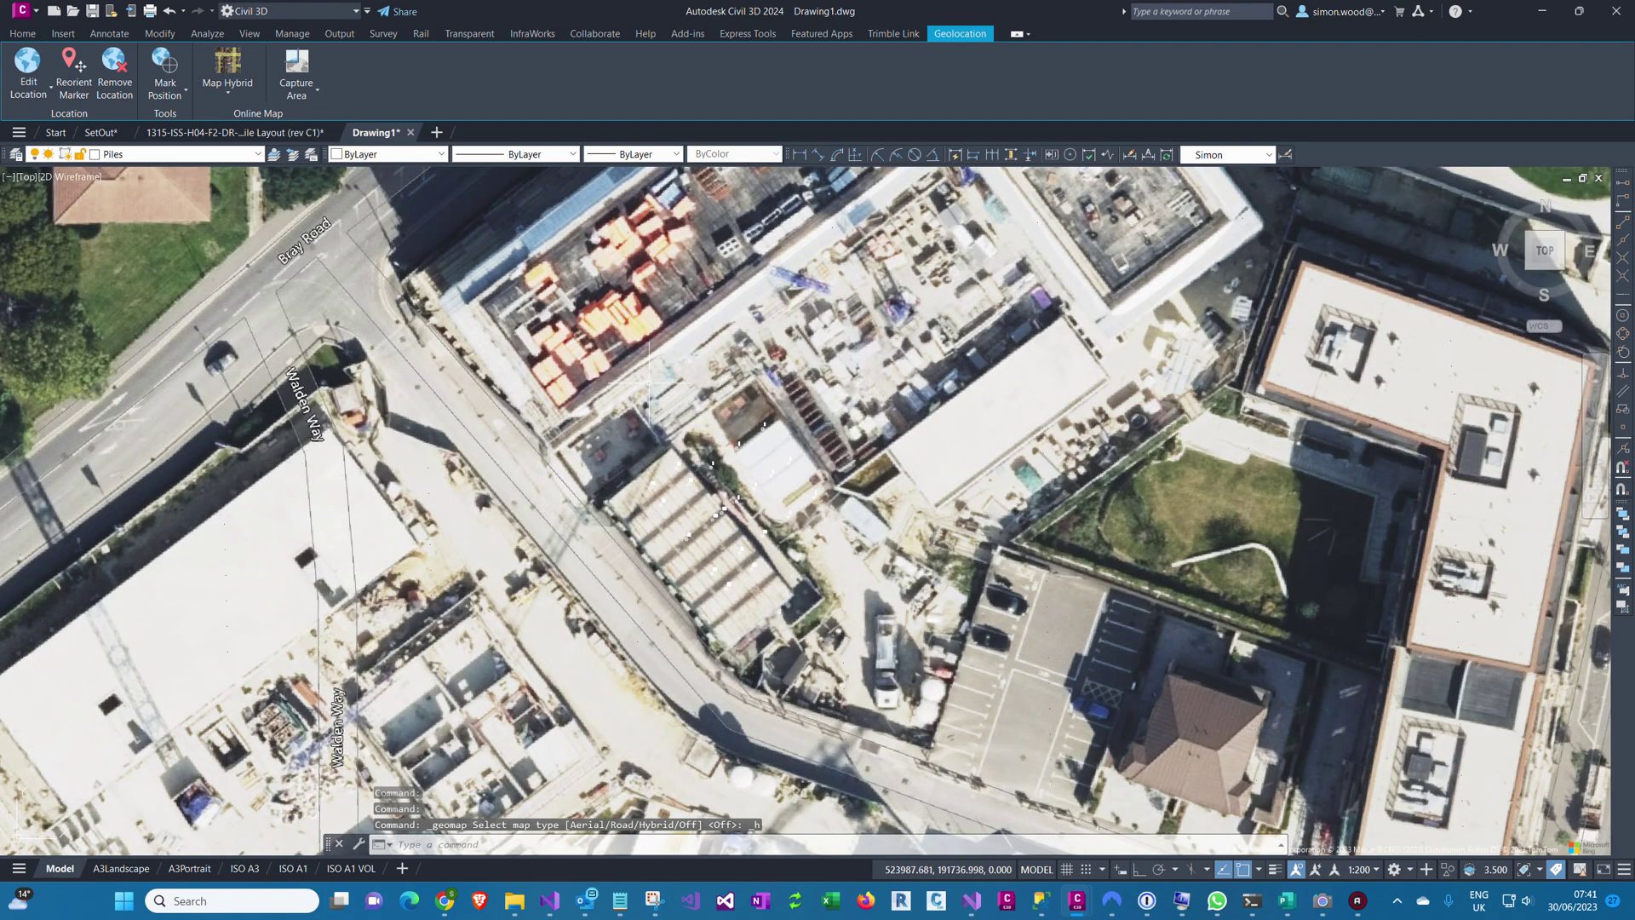
scroll(678, 477, down, 2)
scroll(685, 473, up, 3)
scroll(690, 477, down, 3)
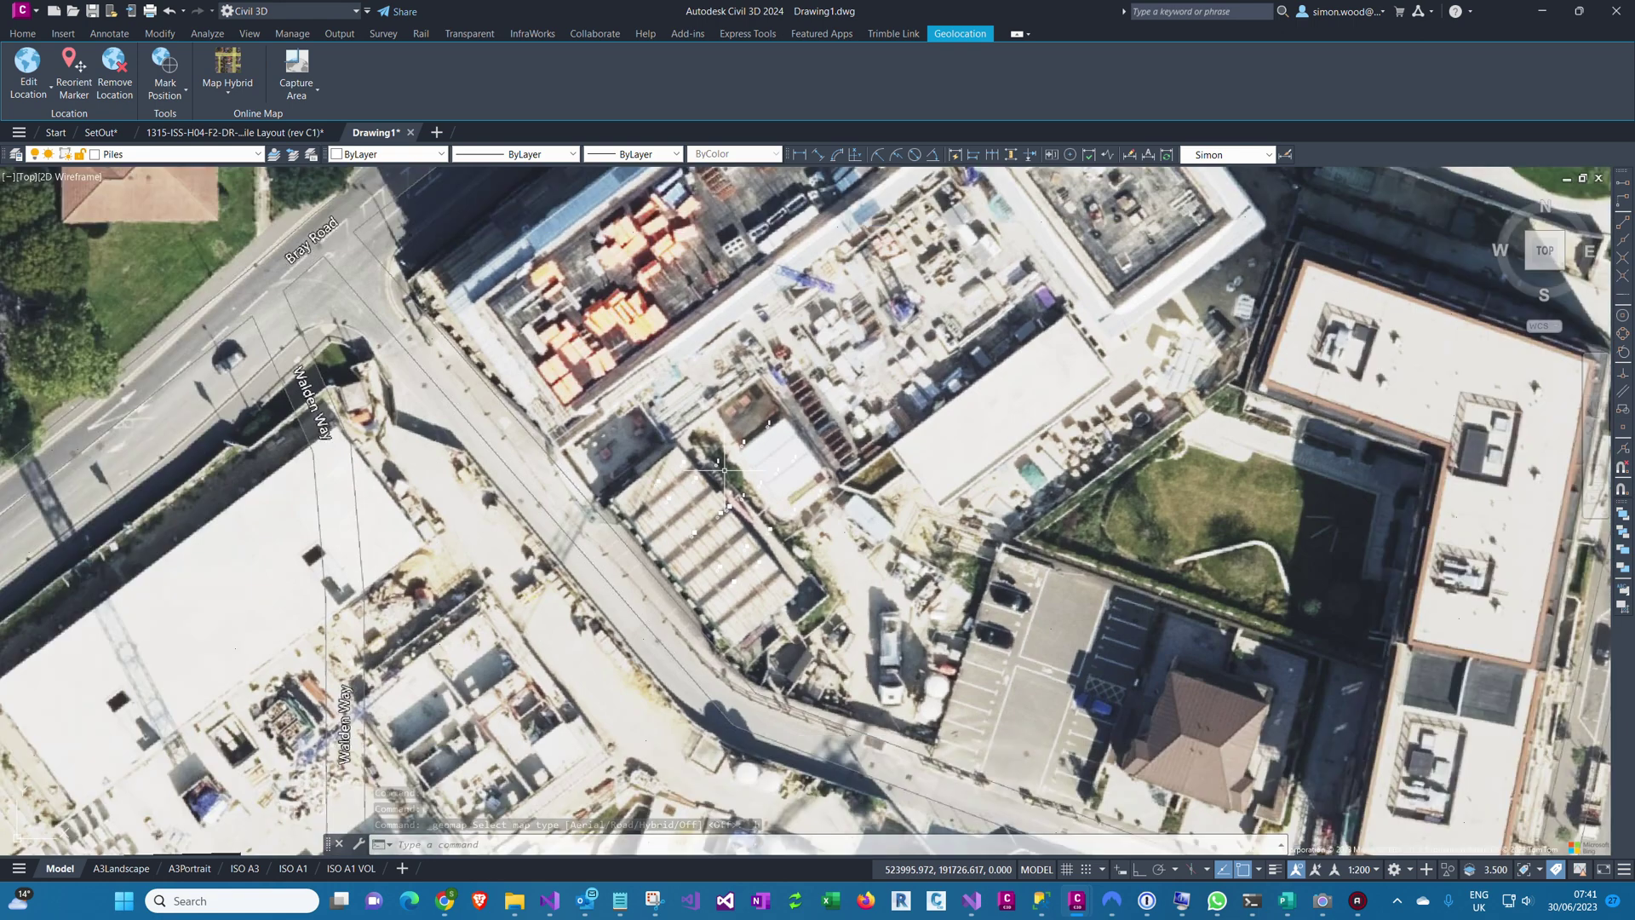
scroll(664, 481, down, 2)
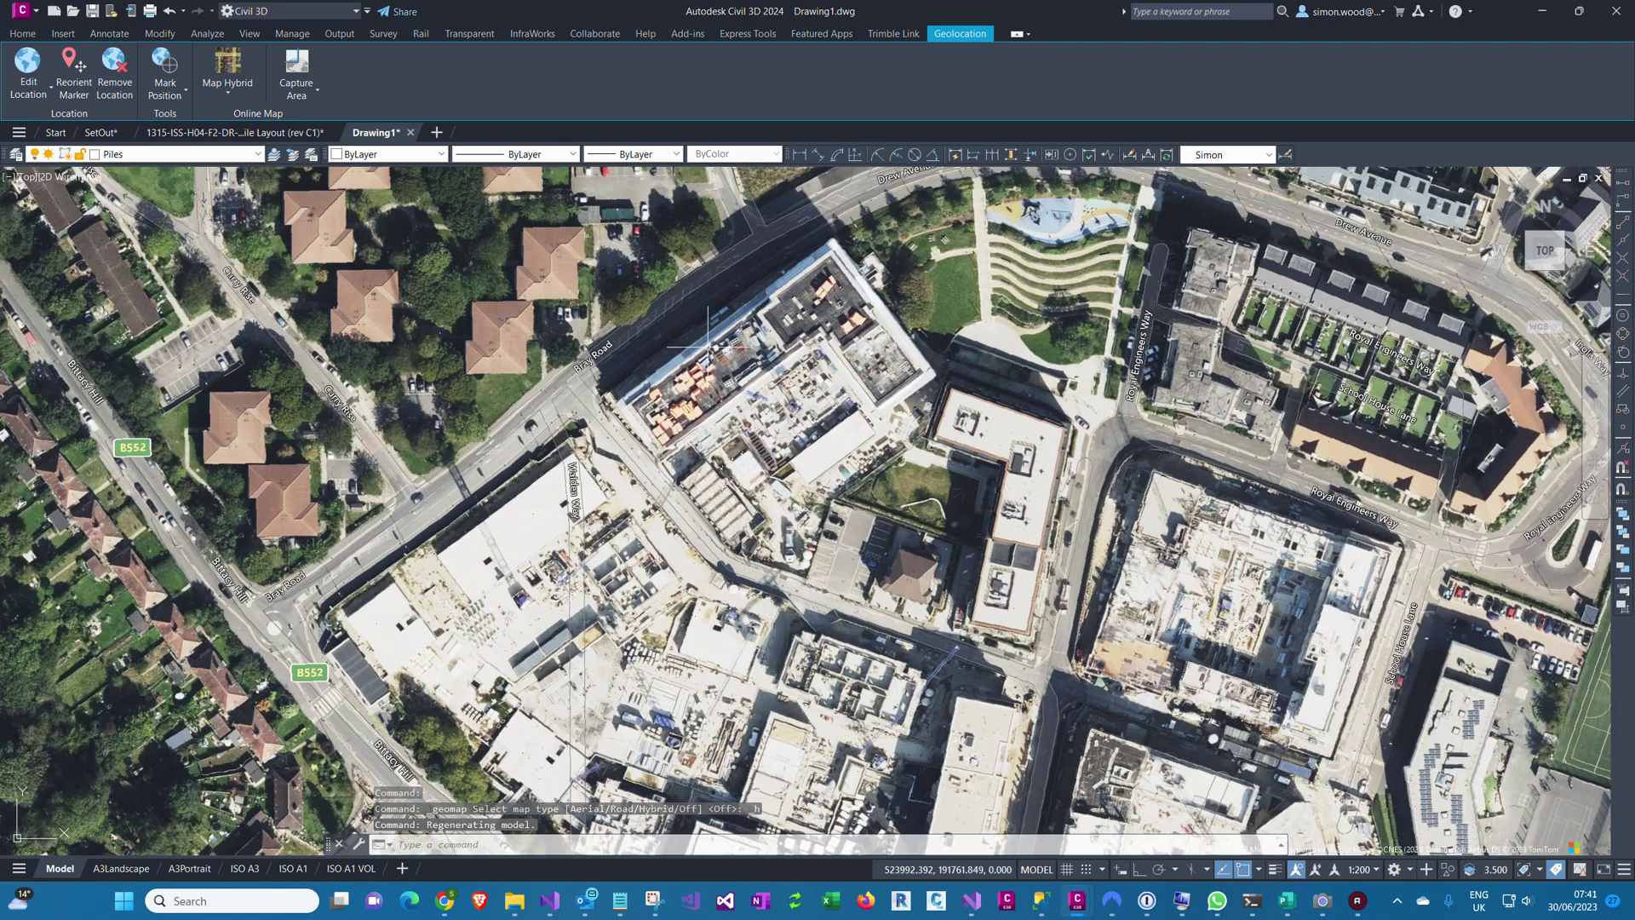
scroll(642, 468, down, 2)
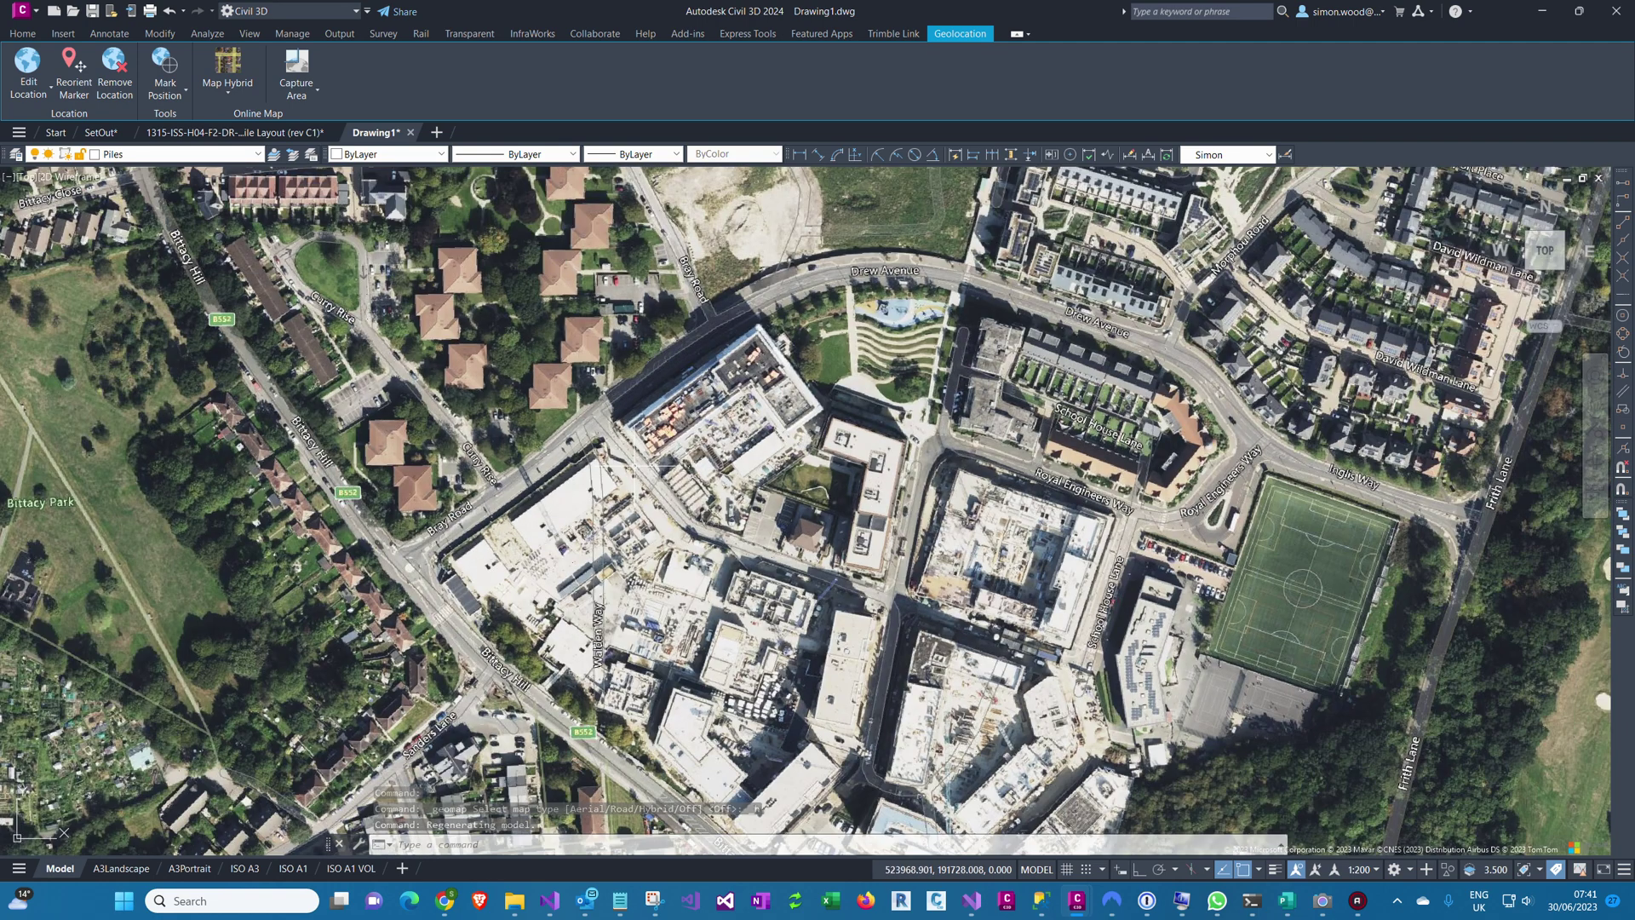
click(245, 103)
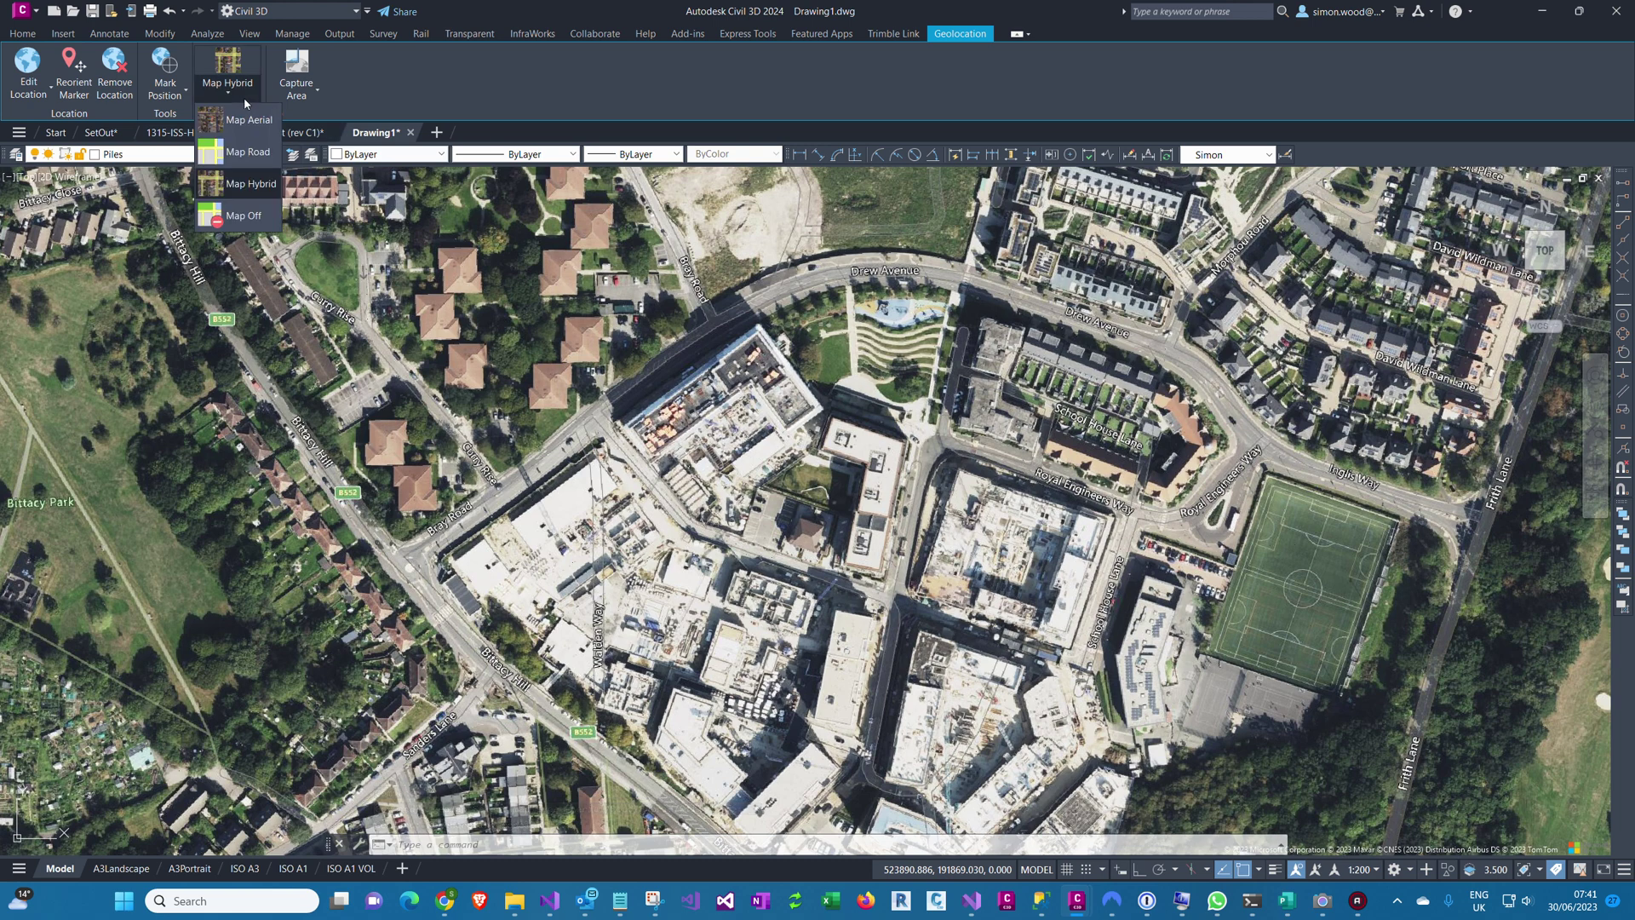
click(245, 217)
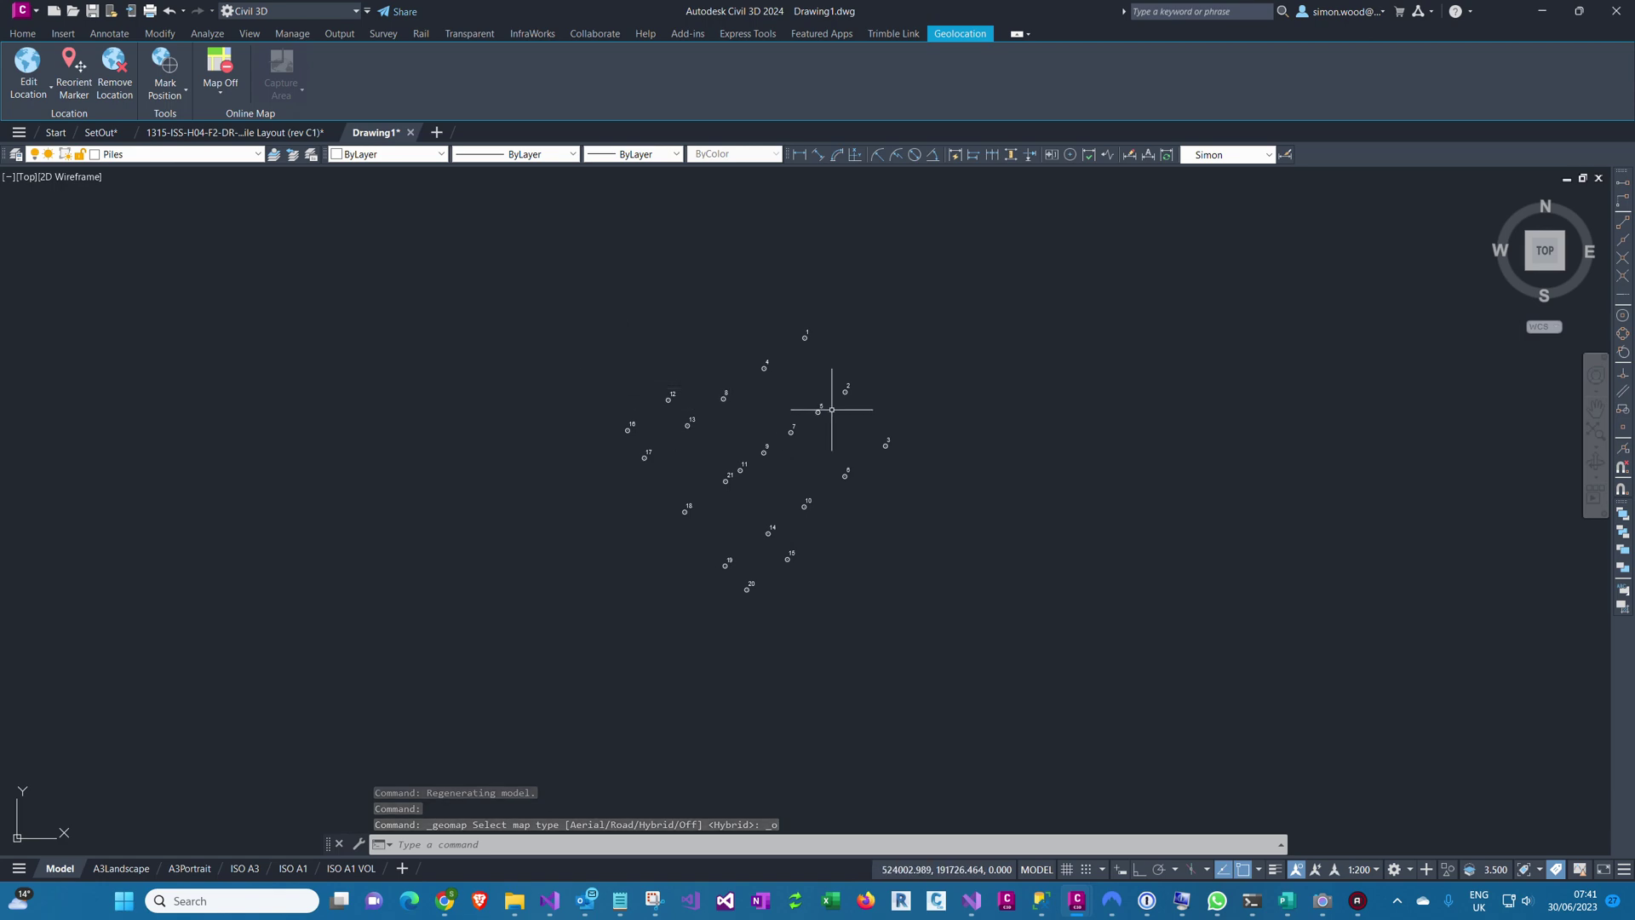
Compare the 1315-ISS House 04 layout with Drawing1's points, ending back on 1315-ISS
mouse_move(236, 131)
click(255, 137)
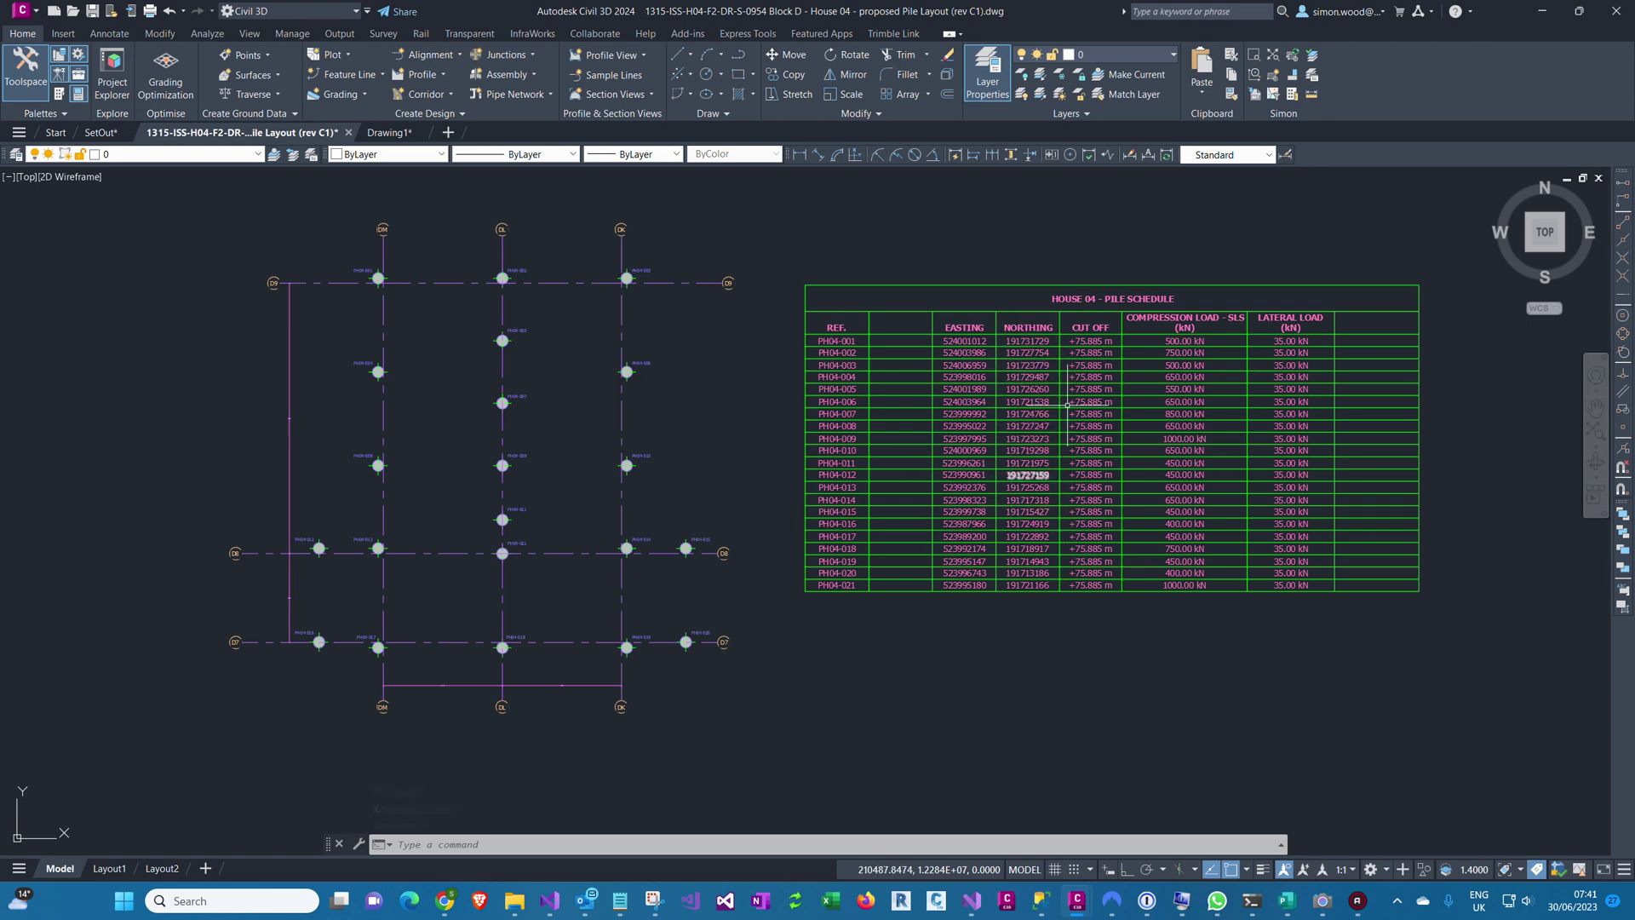
click(388, 132)
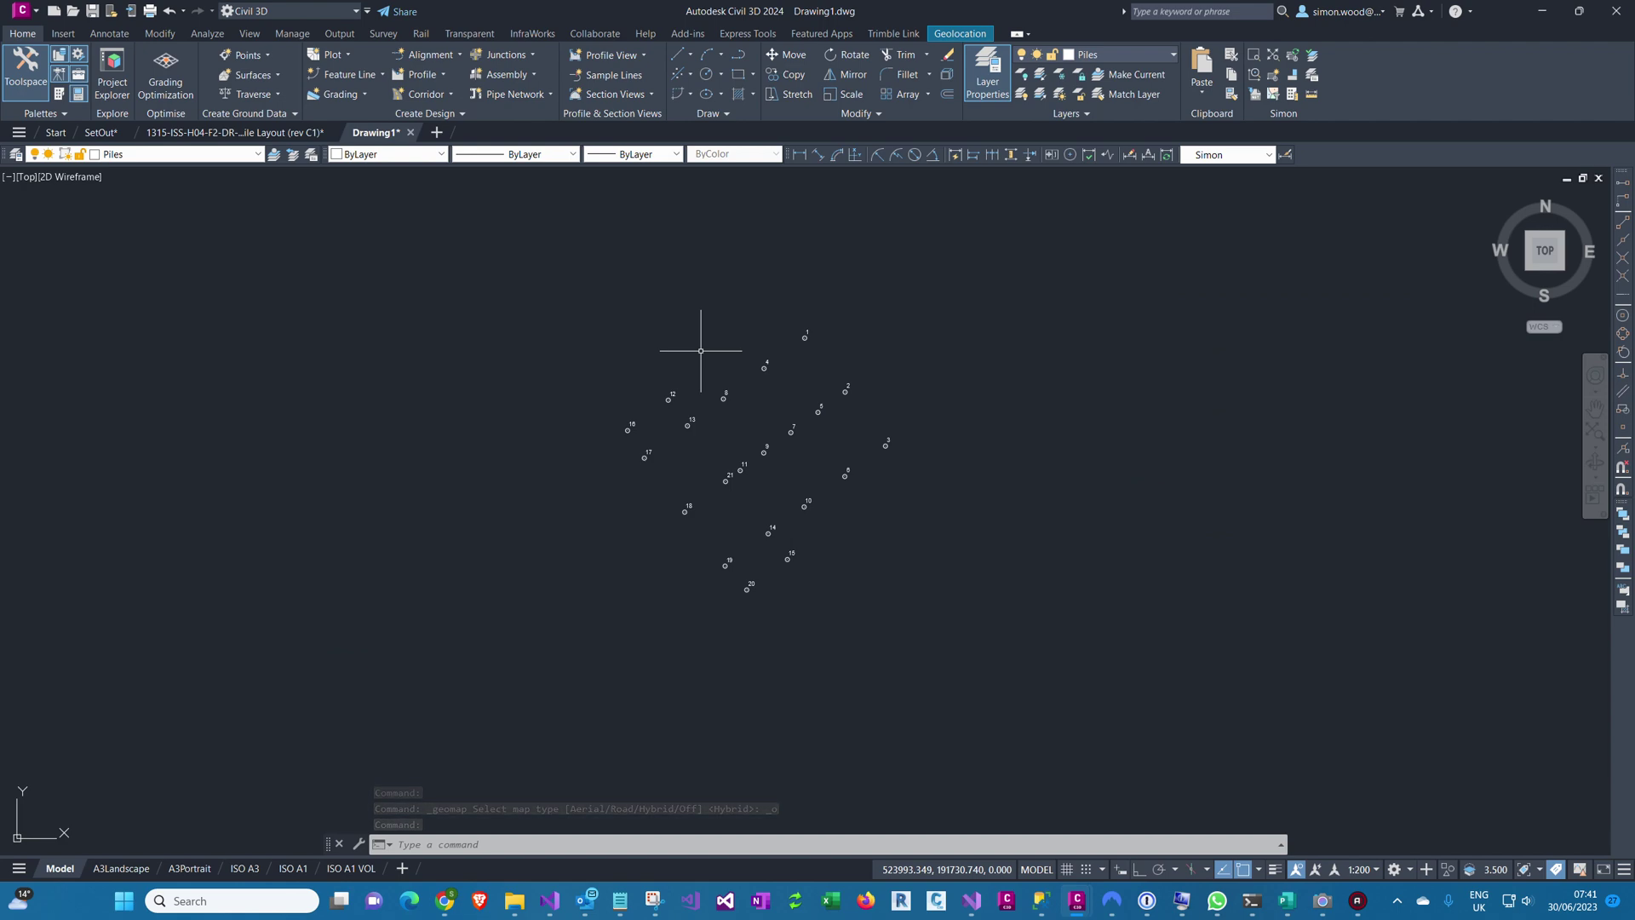
click(235, 132)
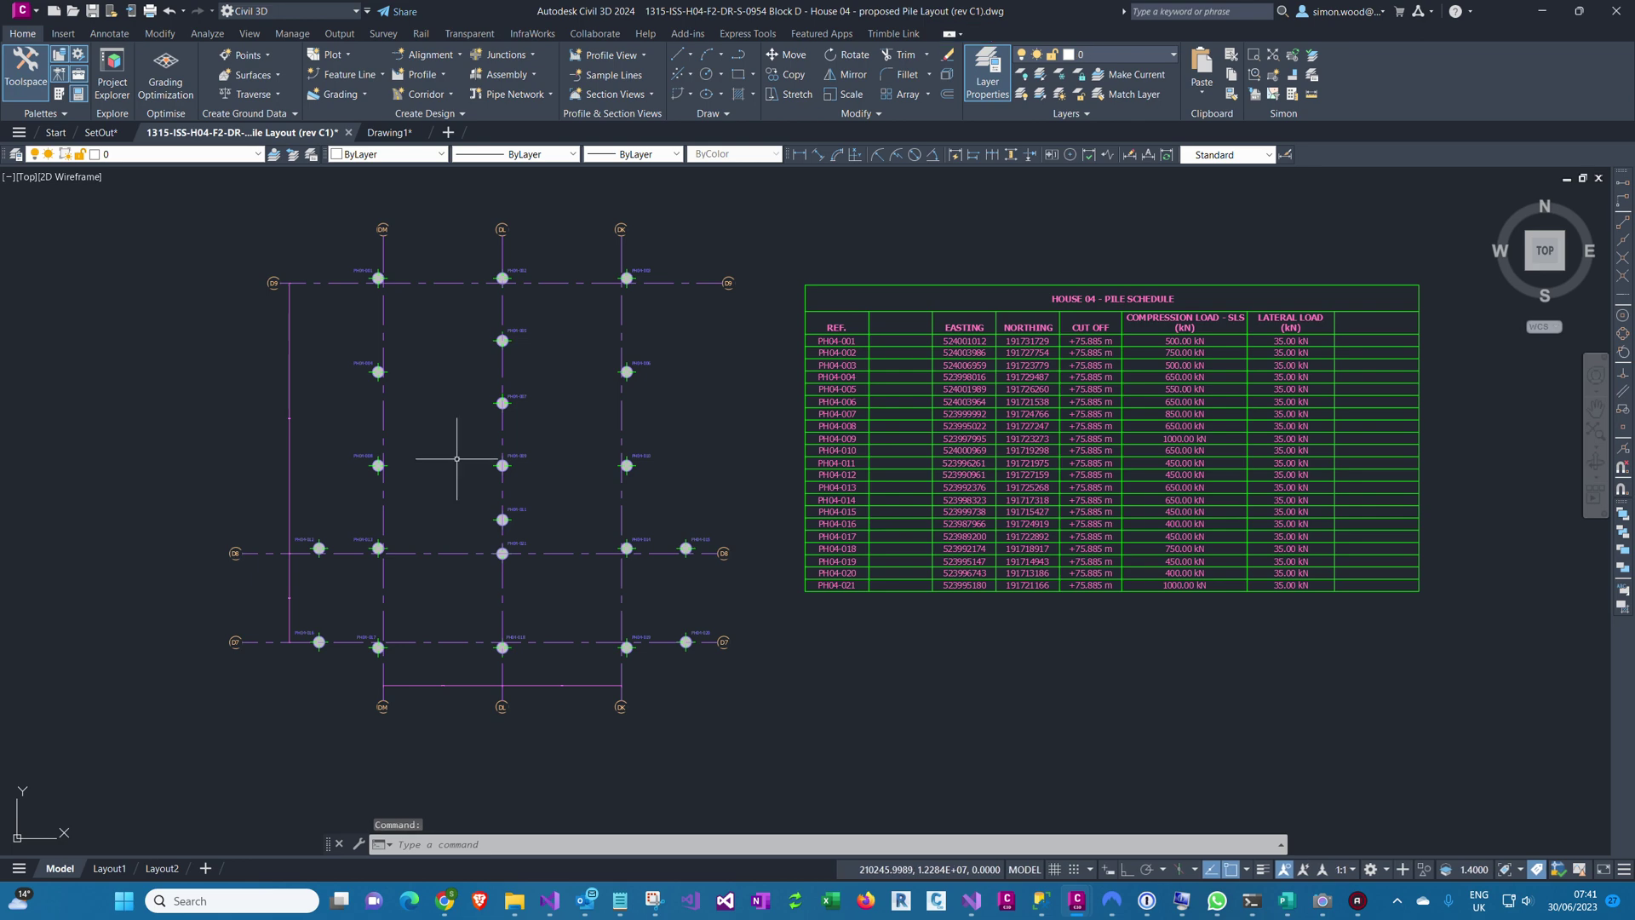